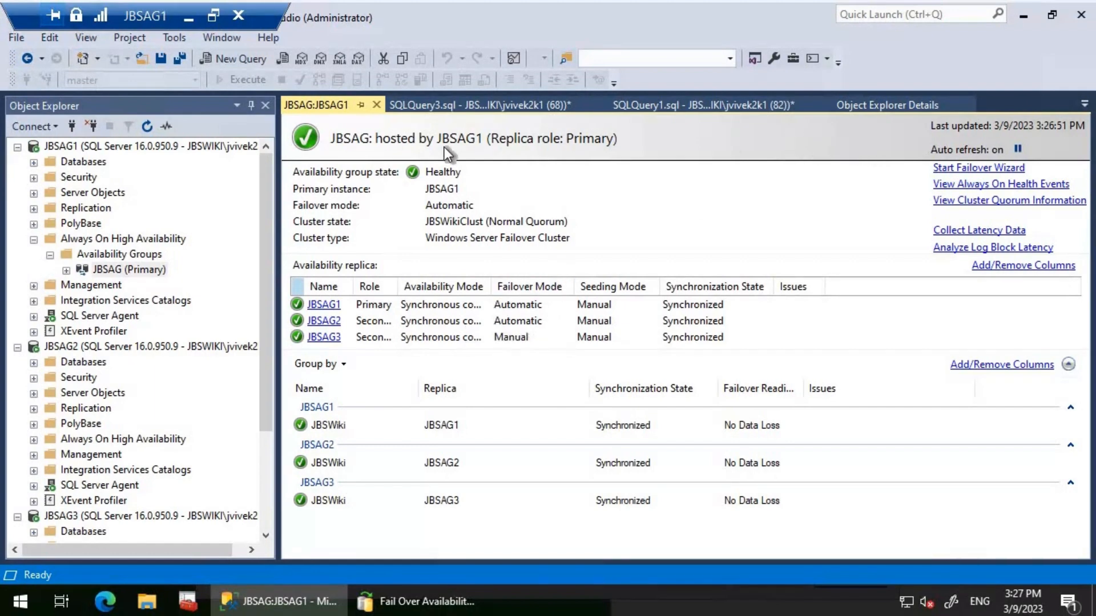
Close the JBSAG dashboard and bring up the TDE script in SQLQuery1.sql from its first line
click(379, 107)
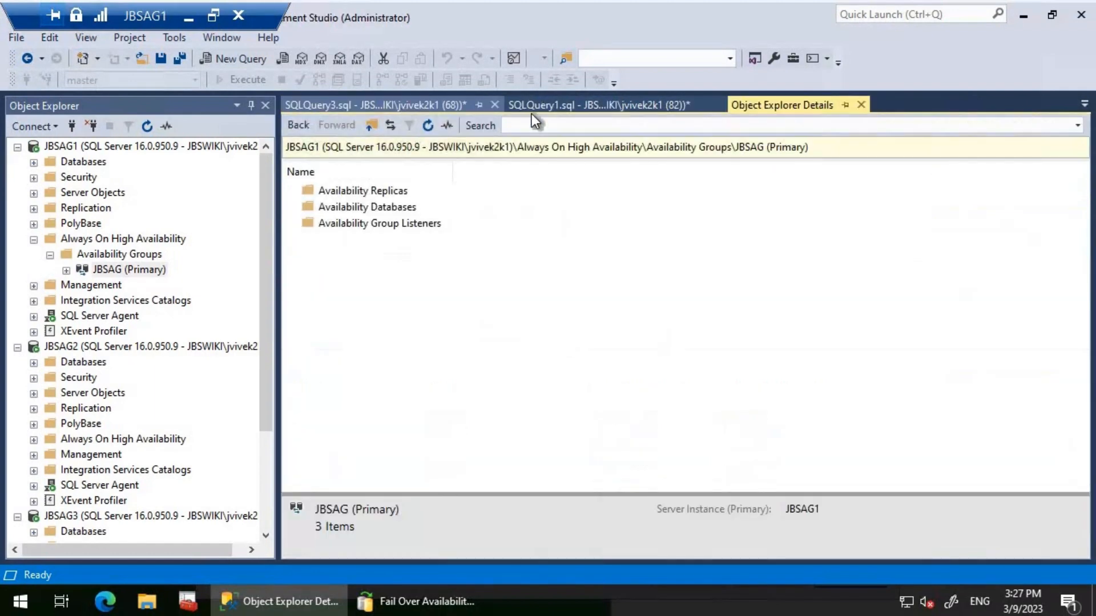
click(610, 102)
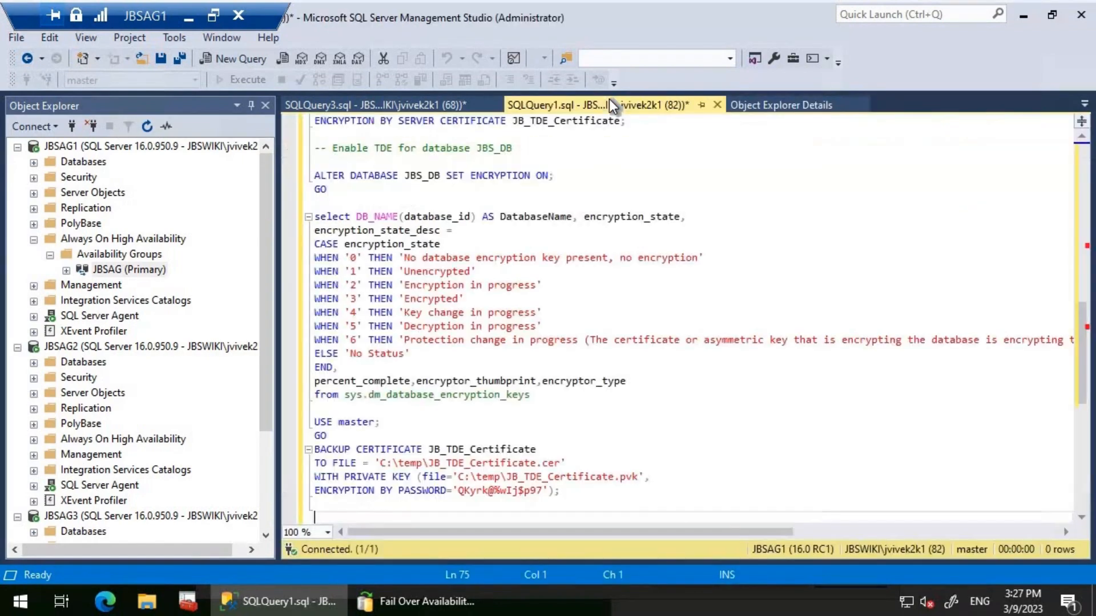
click(691, 341)
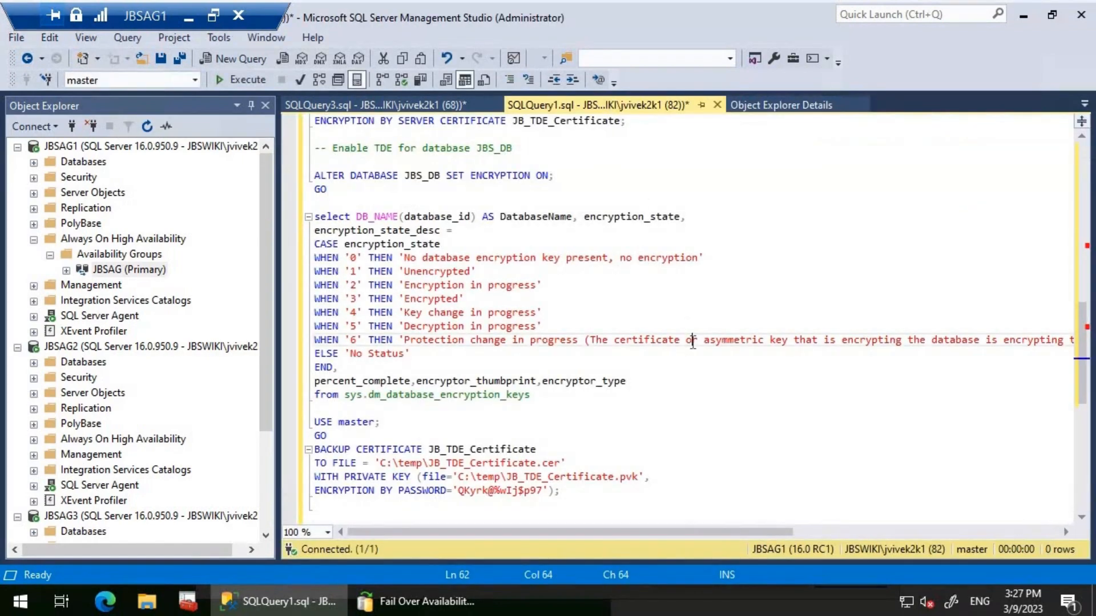
key(ctrl+Home)
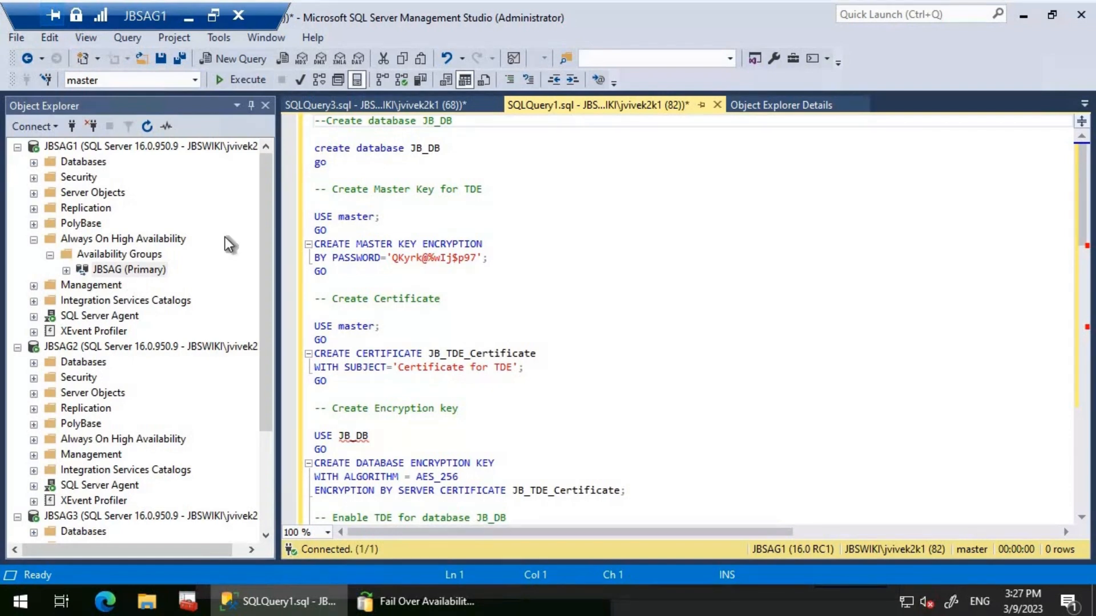
Expand the JBSAG availability group on JBSAG1 to examine its replicas, databases and listeners
click(66, 269)
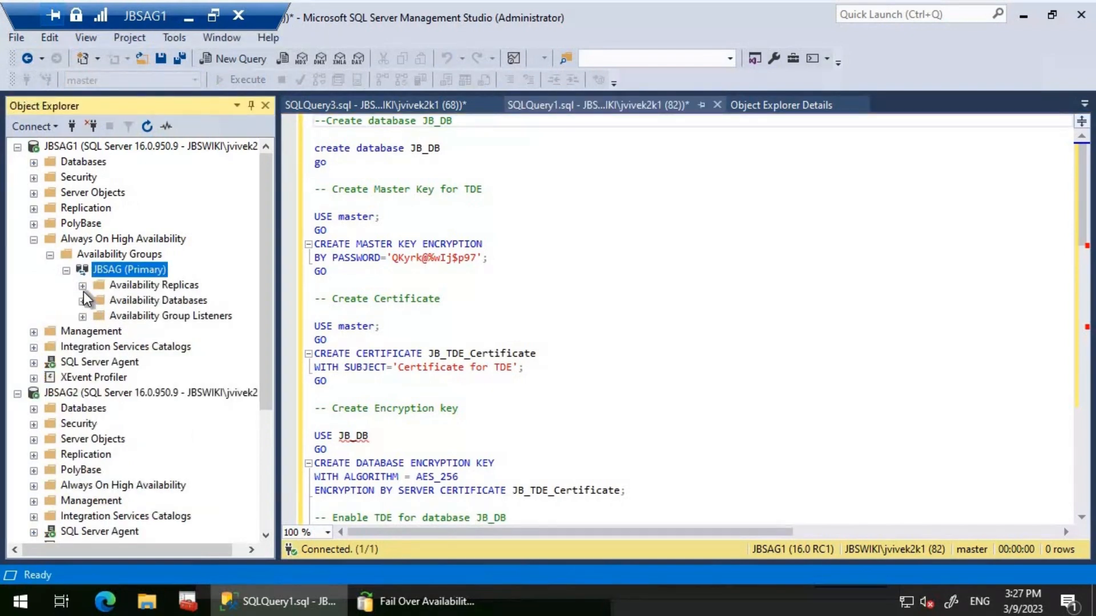
click(82, 286)
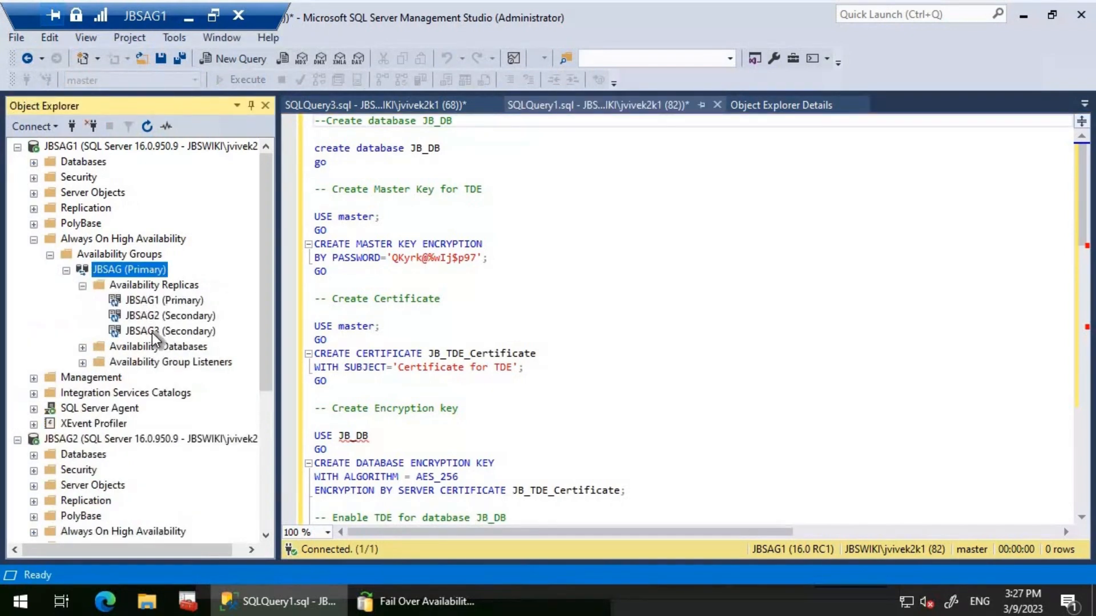
click(82, 347)
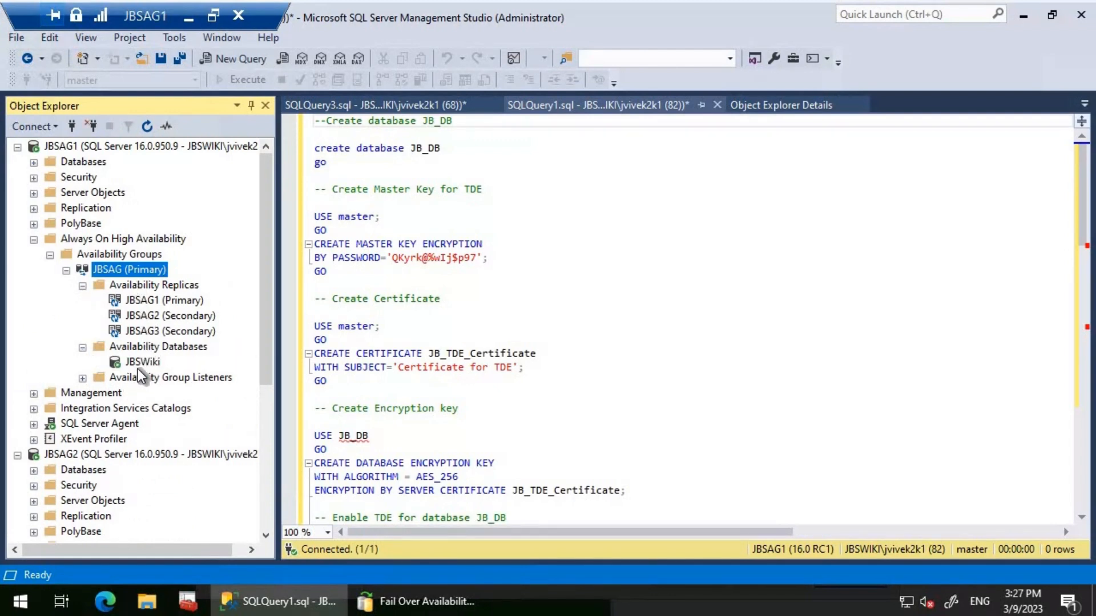
click(85, 379)
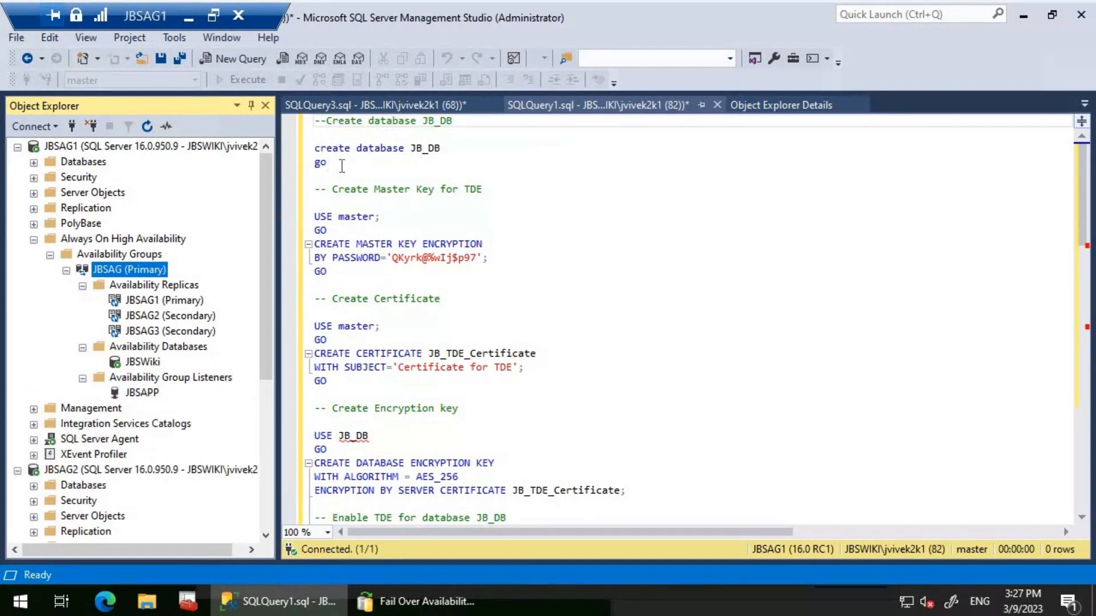
Run only the create database statement for JB_DB on JBSAG1
click(321, 162)
drag(326, 162, 314, 148)
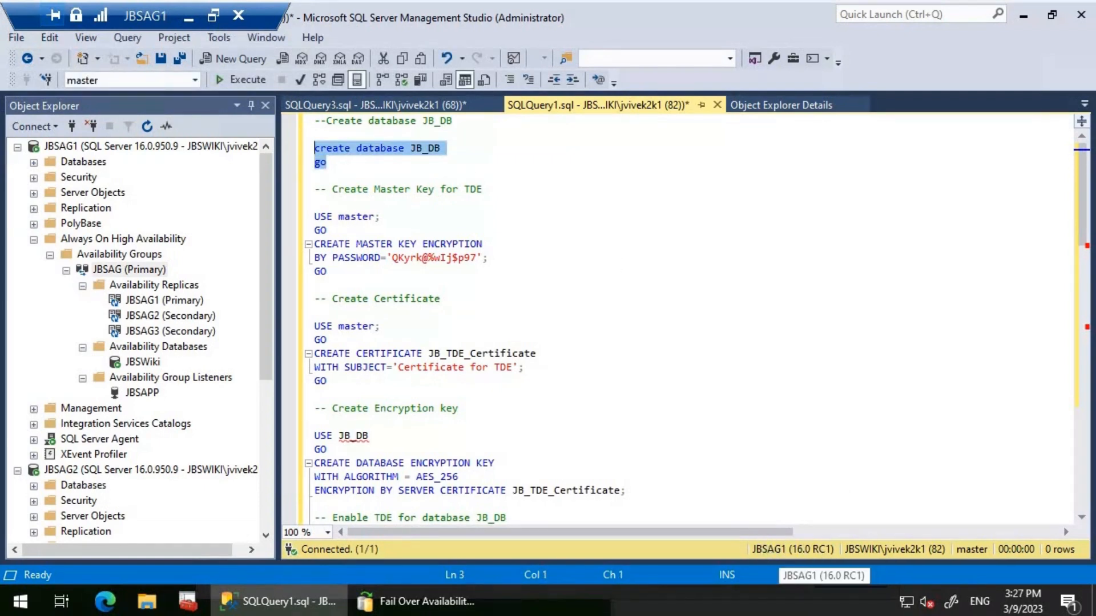
click(244, 84)
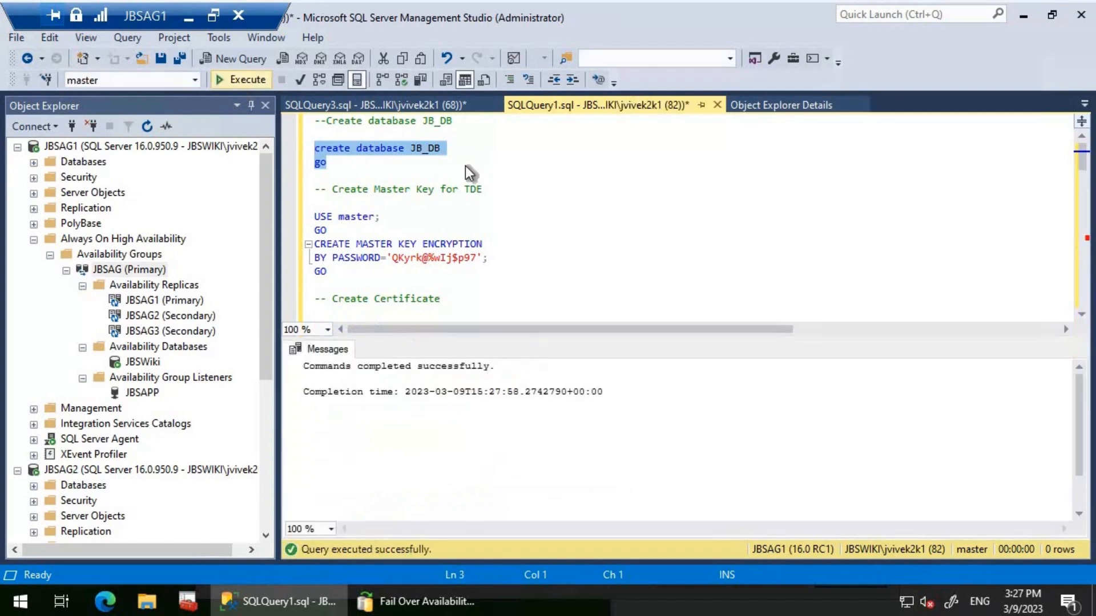
Run only the script block that creates the password-protected master key for TDE in the master database
scroll(467, 167, down, 1)
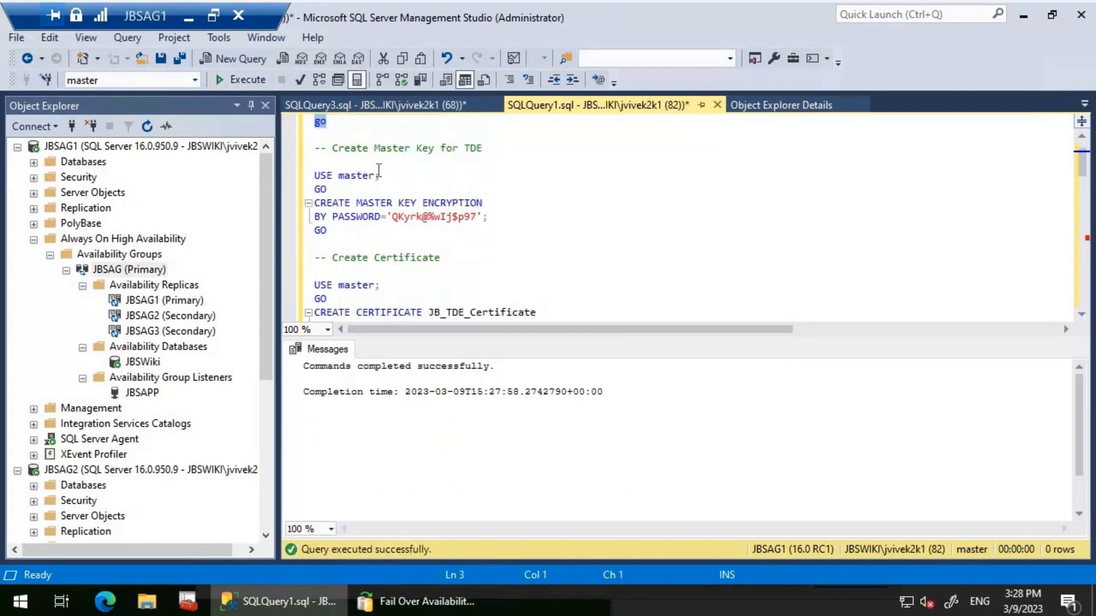
drag(346, 162, 383, 230)
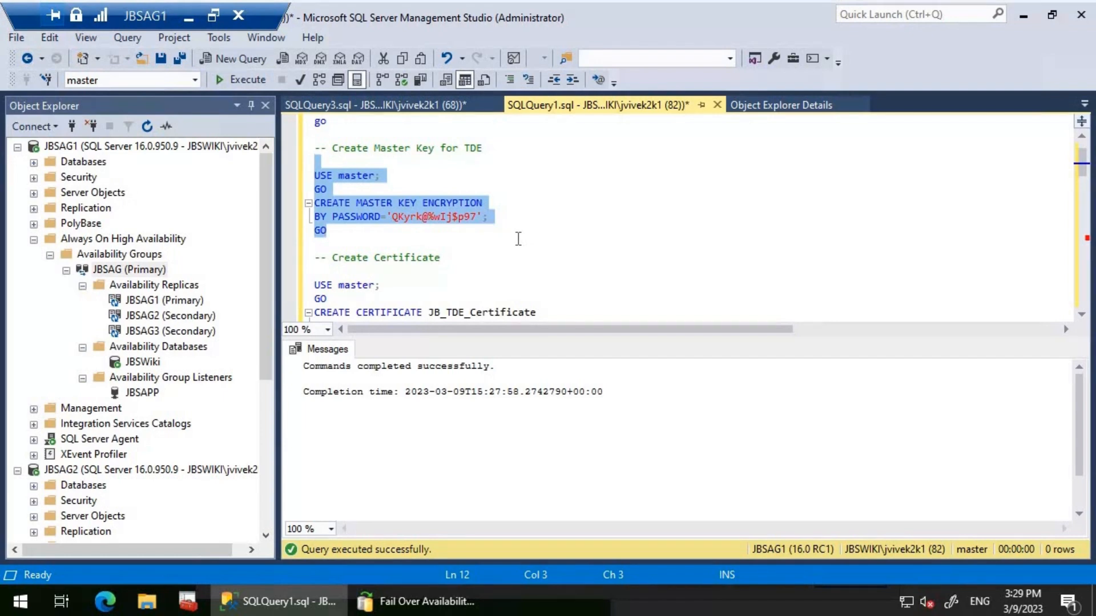
click(249, 81)
click(236, 81)
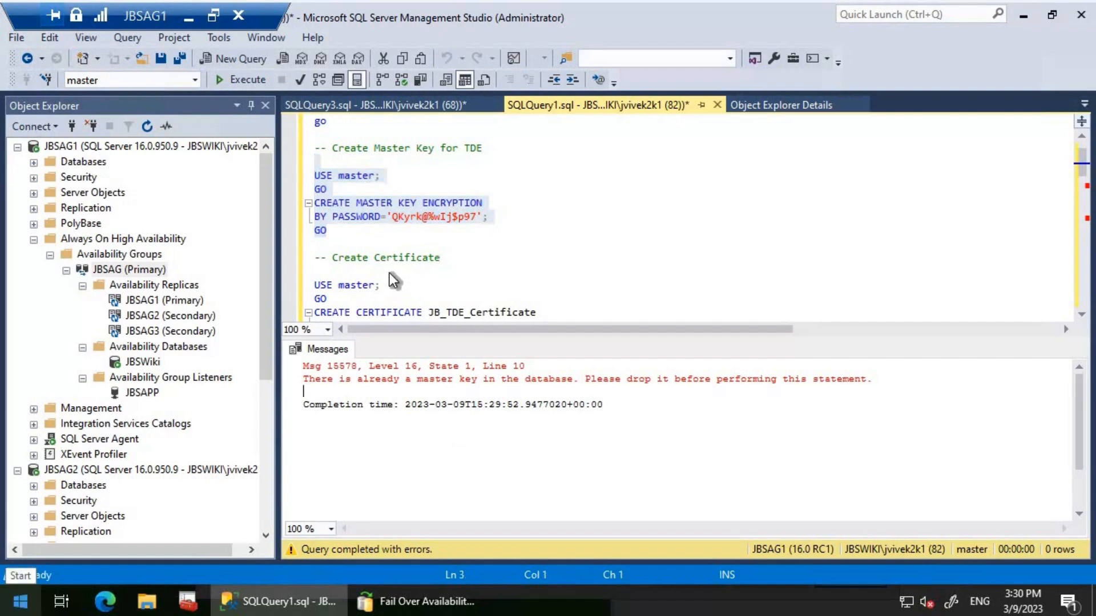
Run the block that creates JB_TDE_Certificate in master with the subject 'Certificate for TDE'
click(447, 275)
scroll(434, 277, down, 1)
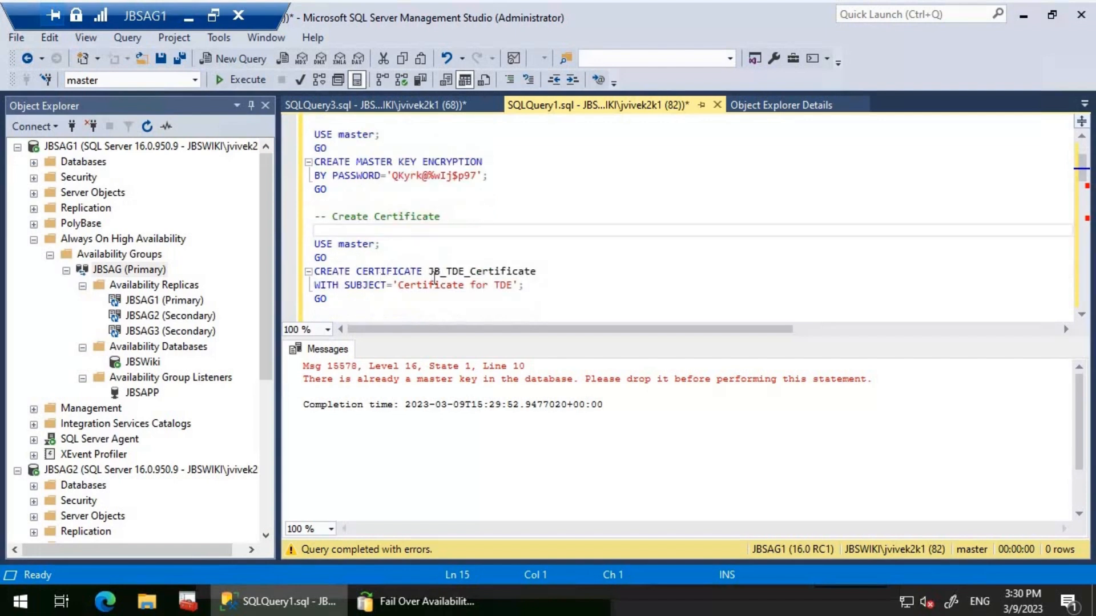
shift+click(389, 305)
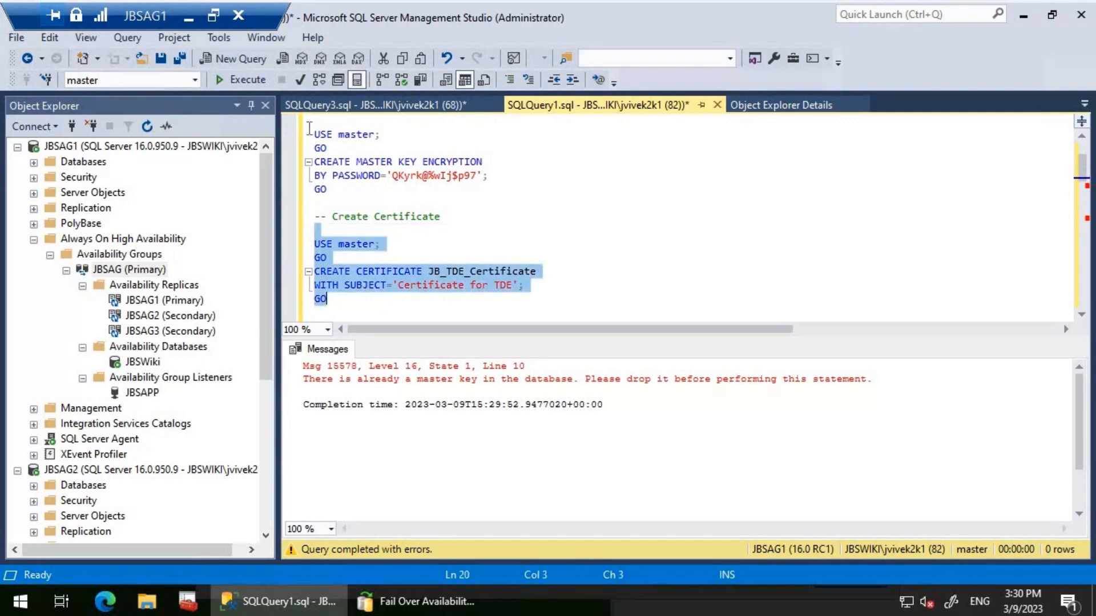
click(244, 83)
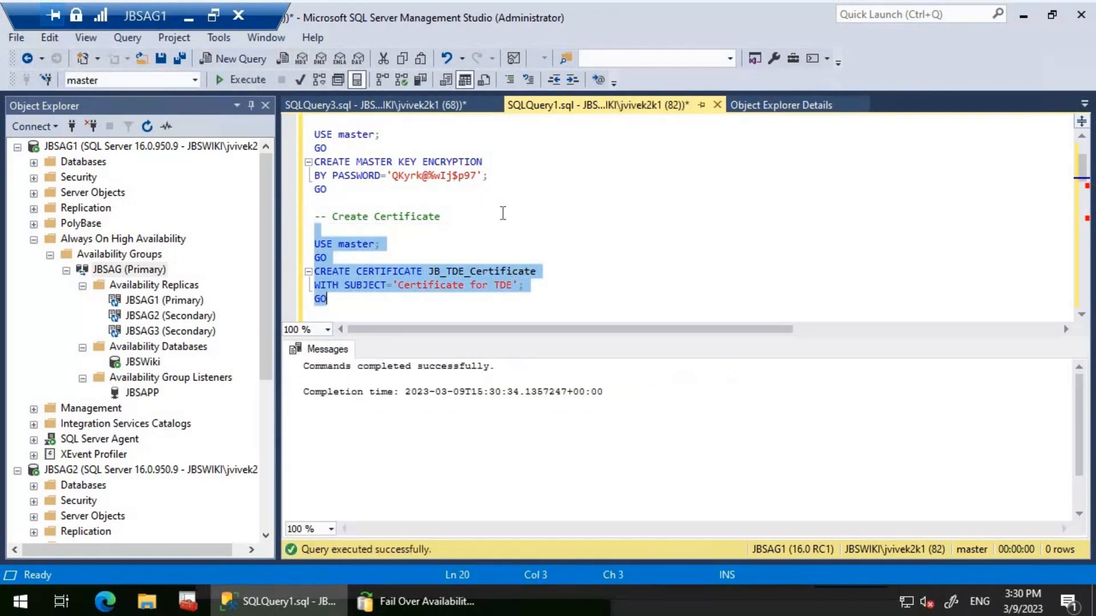
Run the block creating JB_DB's database encryption key with AES_256, encrypted by server certificate JB_TDE_Certificate
scroll(503, 214, down, 2)
scroll(502, 213, down, 1)
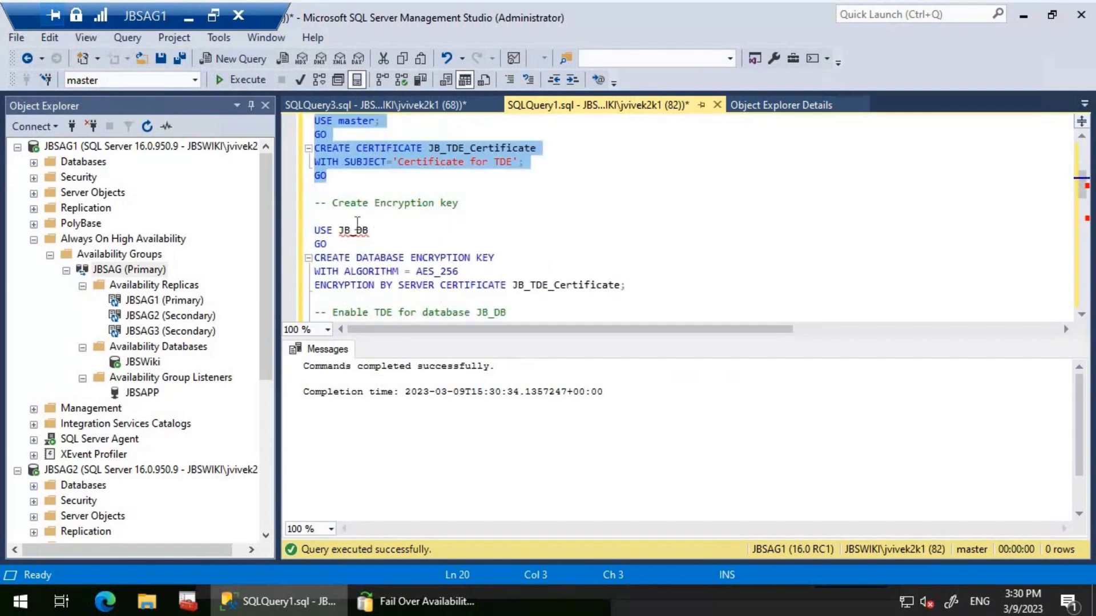
click(456, 216)
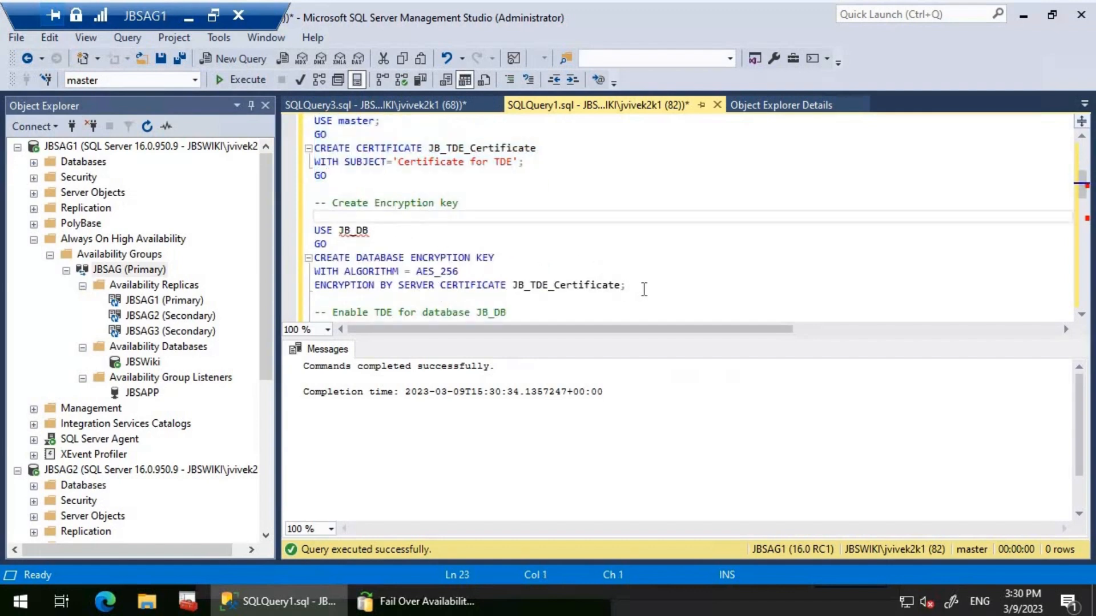
shift+click(644, 288)
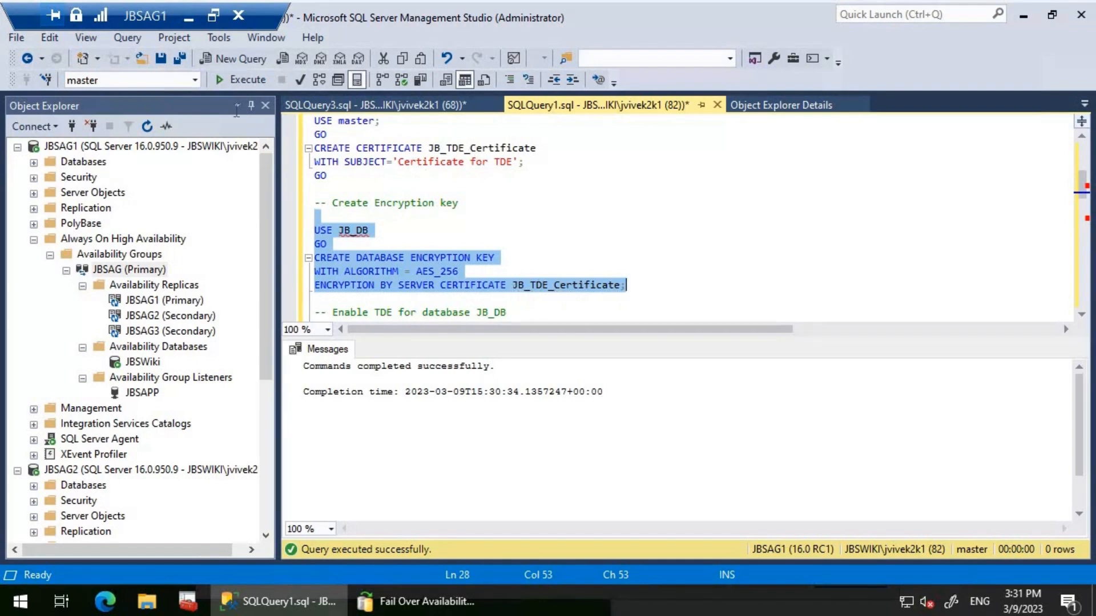
click(227, 85)
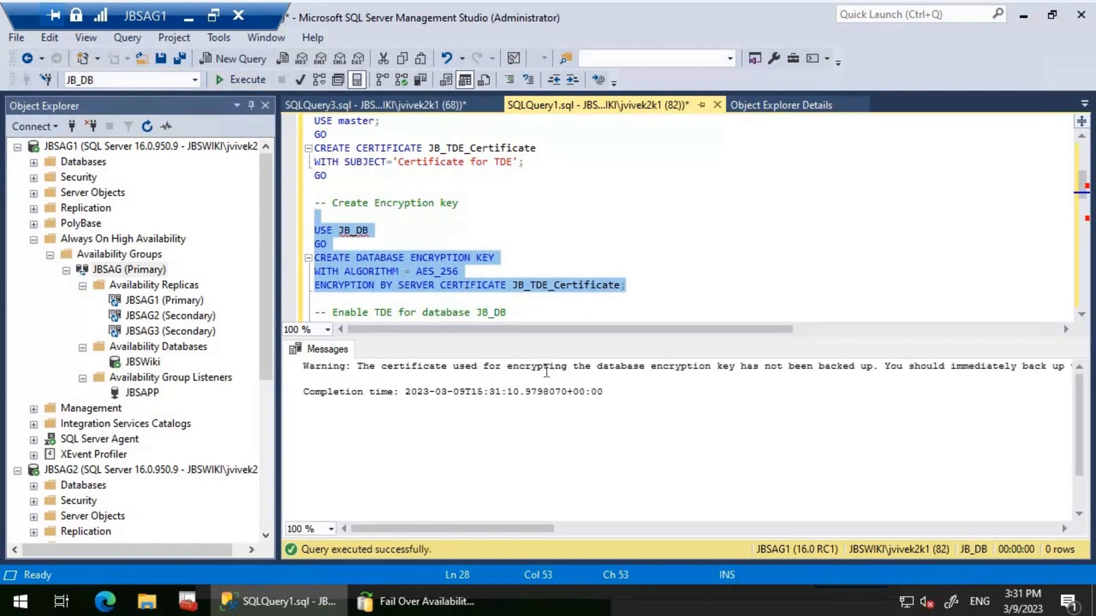
Auto-hide Object Explorer and read the full output message of the encryption key statement
click(251, 105)
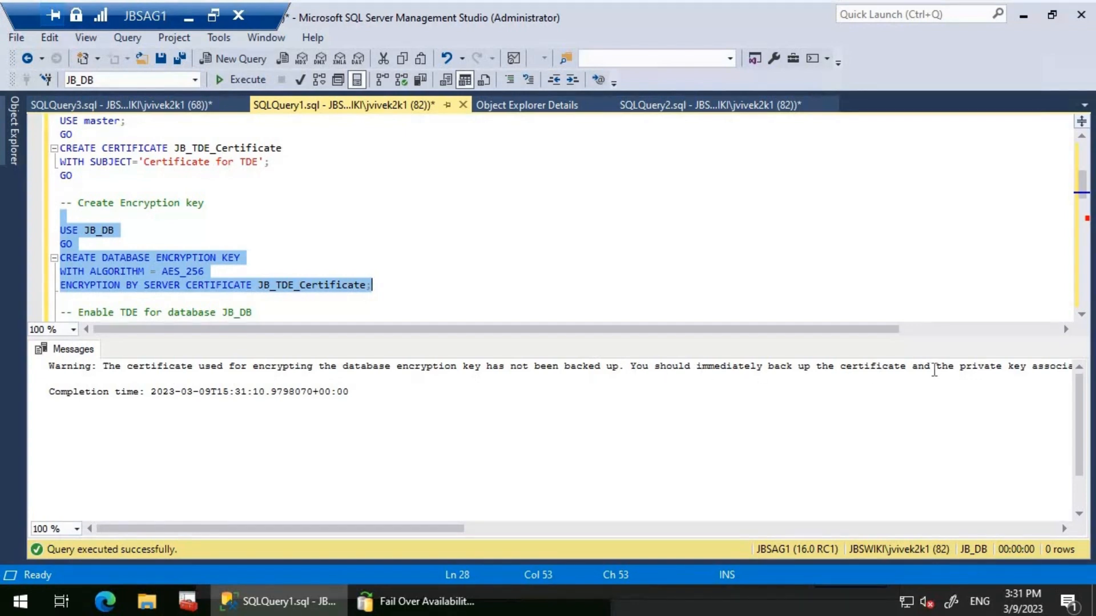
drag(415, 531, 953, 535)
drag(579, 505, 135, 485)
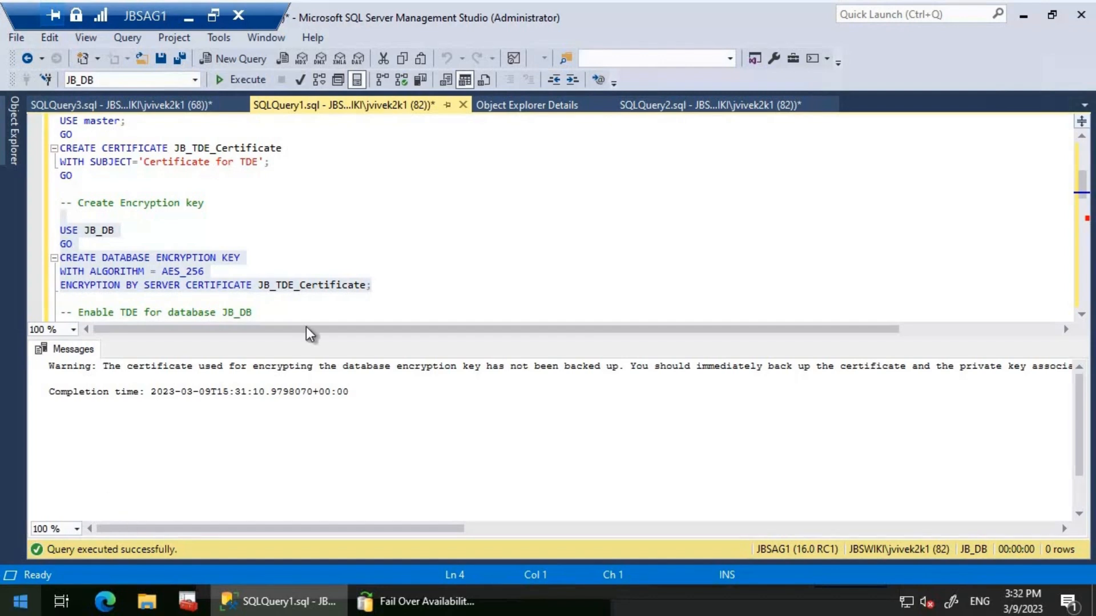
Enable TDE on JB_DB by running its ALTER DATABASE SET ENCRYPTION ON statement
click(333, 286)
scroll(334, 287, down, 2)
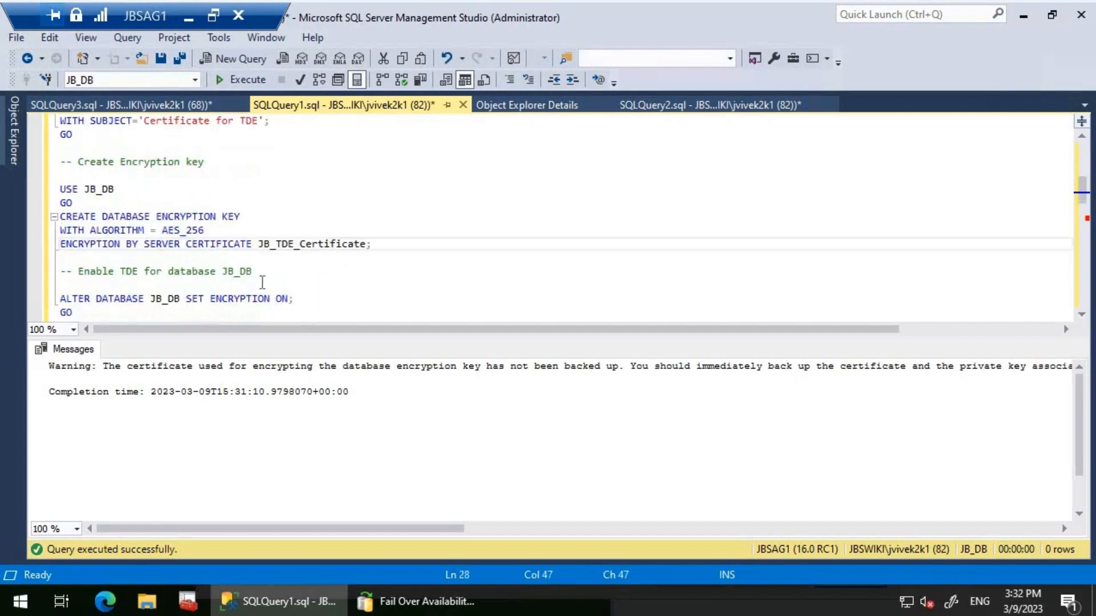
drag(50, 271, 34, 257)
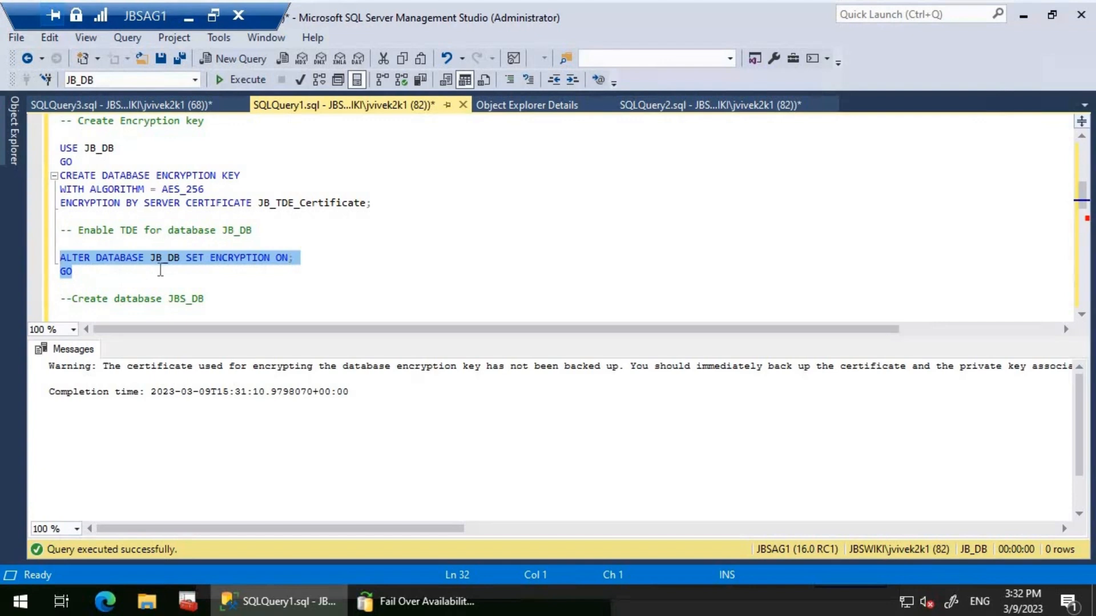
click(225, 88)
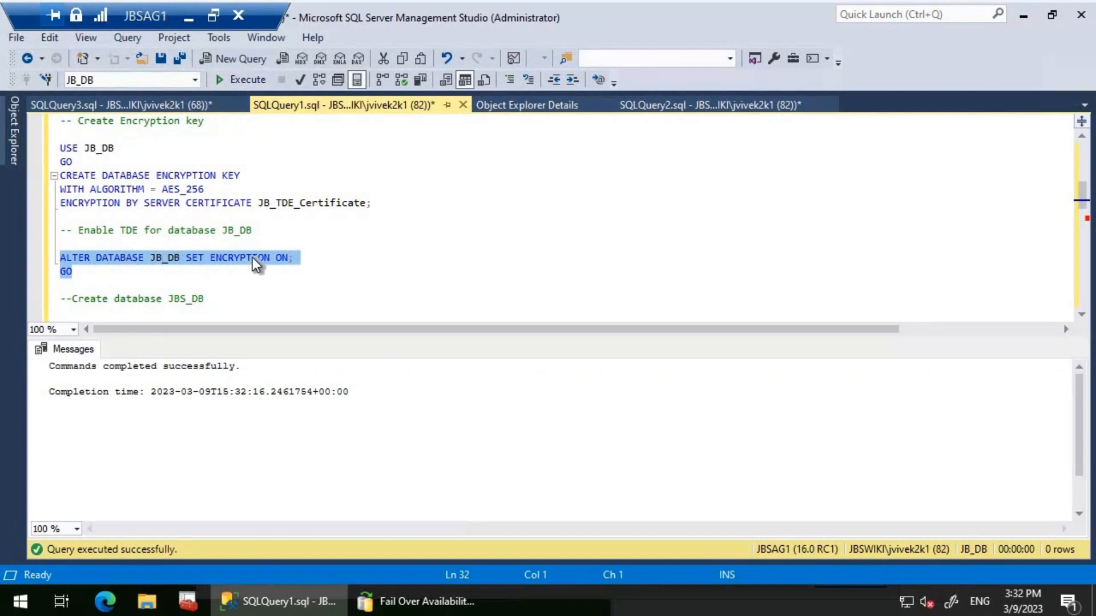
Run only the create database statement for the second database, JBS_DB
scroll(252, 258, down, 1)
scroll(233, 256, down, 1)
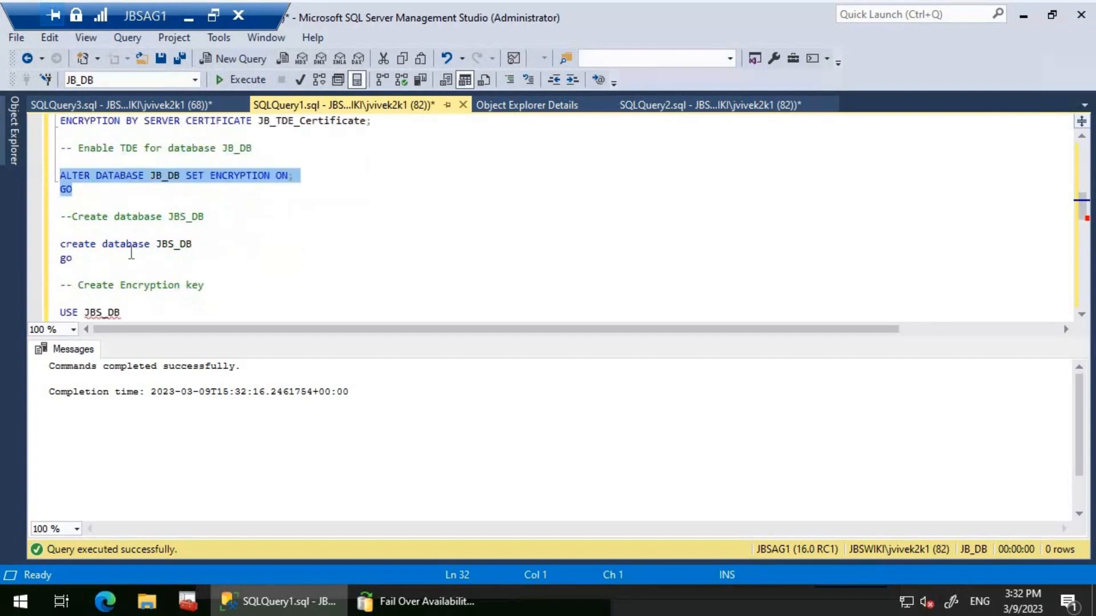
click(133, 234)
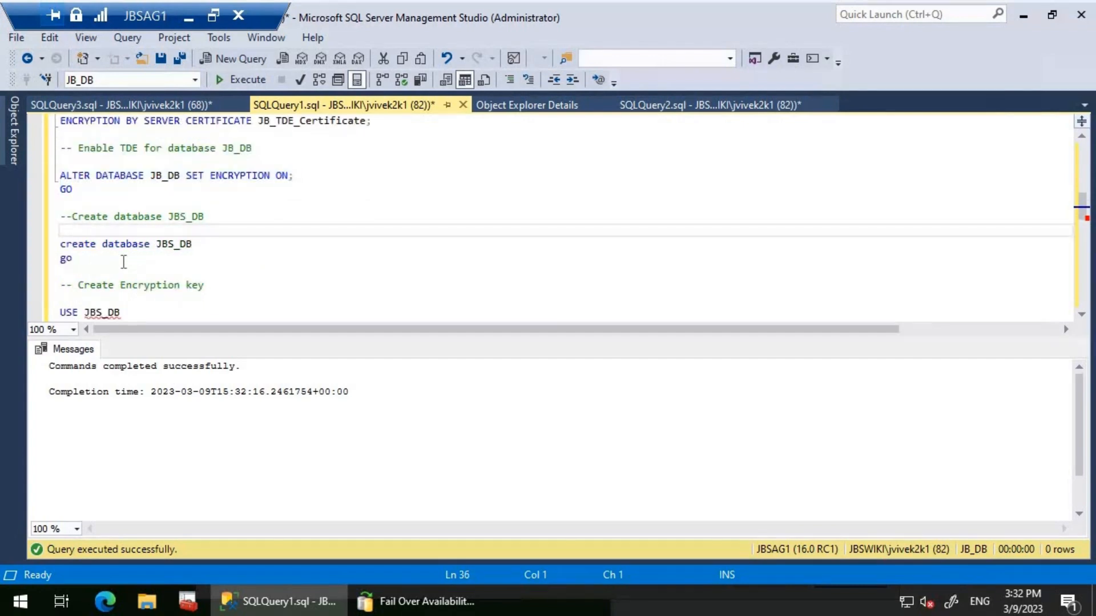
shift+click(124, 262)
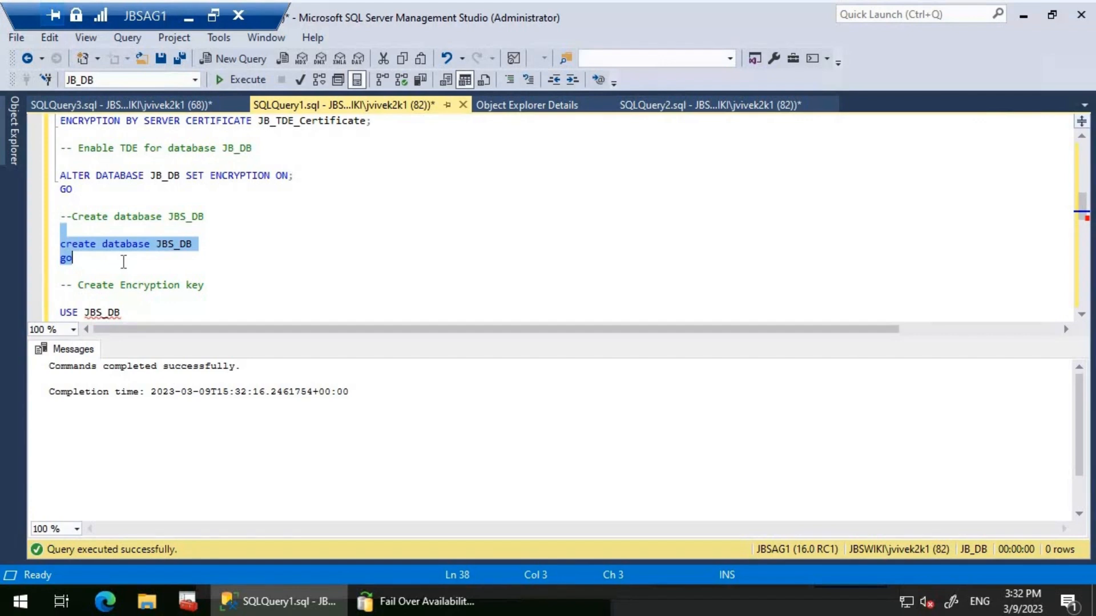
click(241, 81)
Run the block creating JBS_DB's database encryption key with AES_256, encrypted by server certificate JB_TDE_Certificate
scroll(225, 270, down, 2)
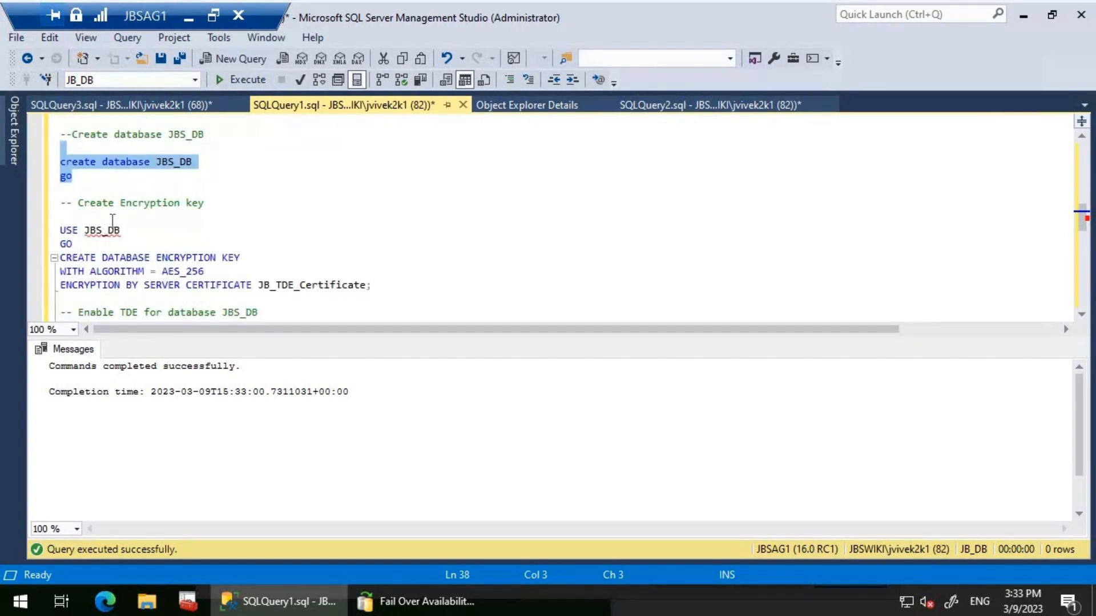
click(50, 213)
shift+click(408, 288)
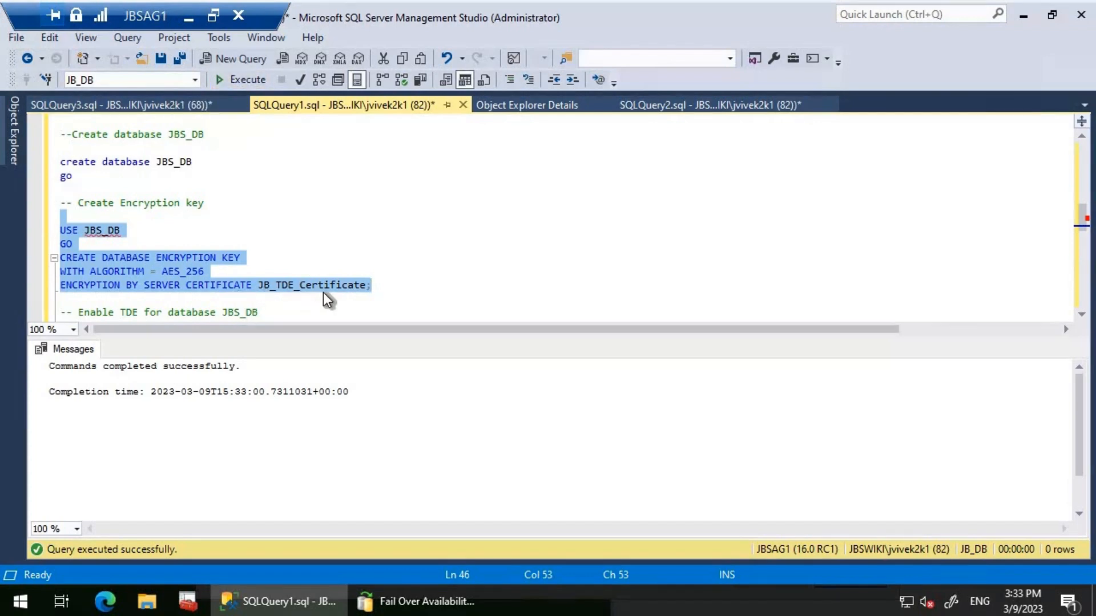
click(228, 79)
Enable TDE on JBS_DB by running its ALTER DATABASE SET ENCRYPTION ON statement
scroll(234, 363, down, 2)
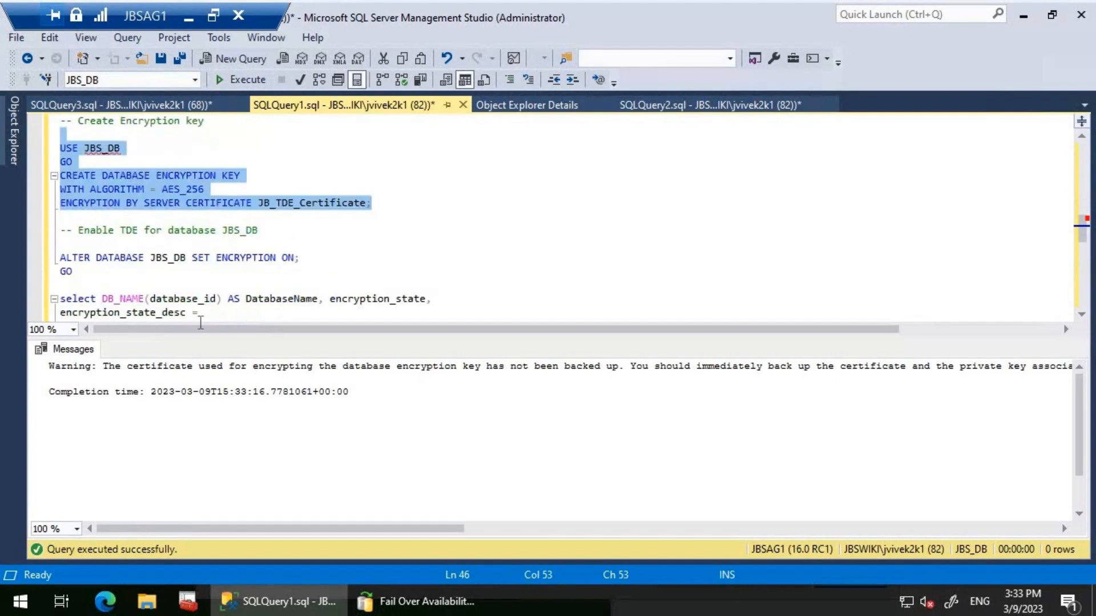
scroll(83, 236, down, 1)
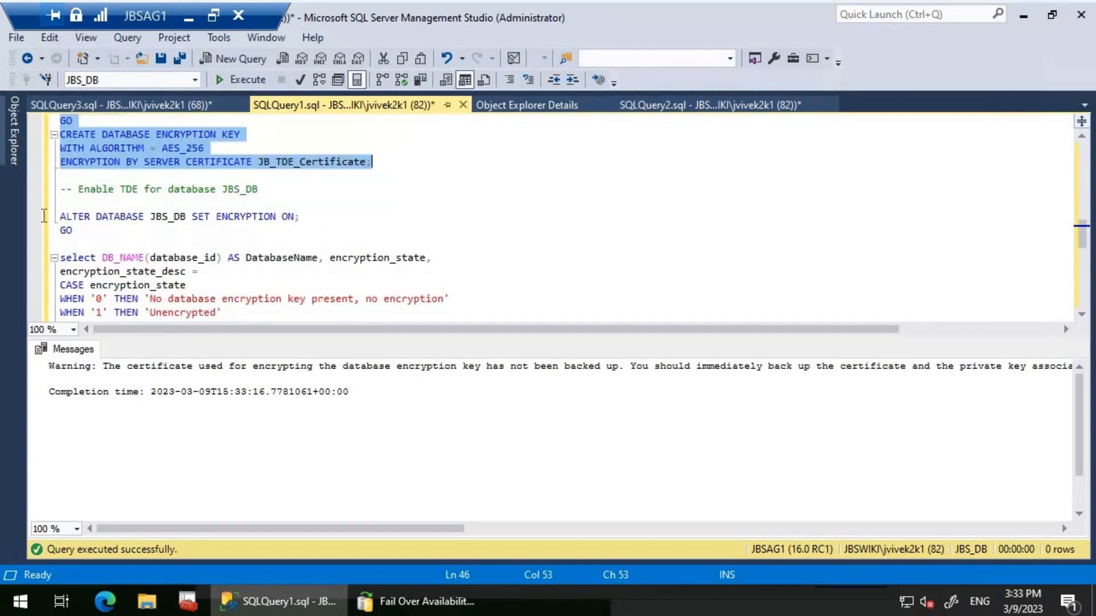
drag(73, 231, 44, 216)
click(235, 80)
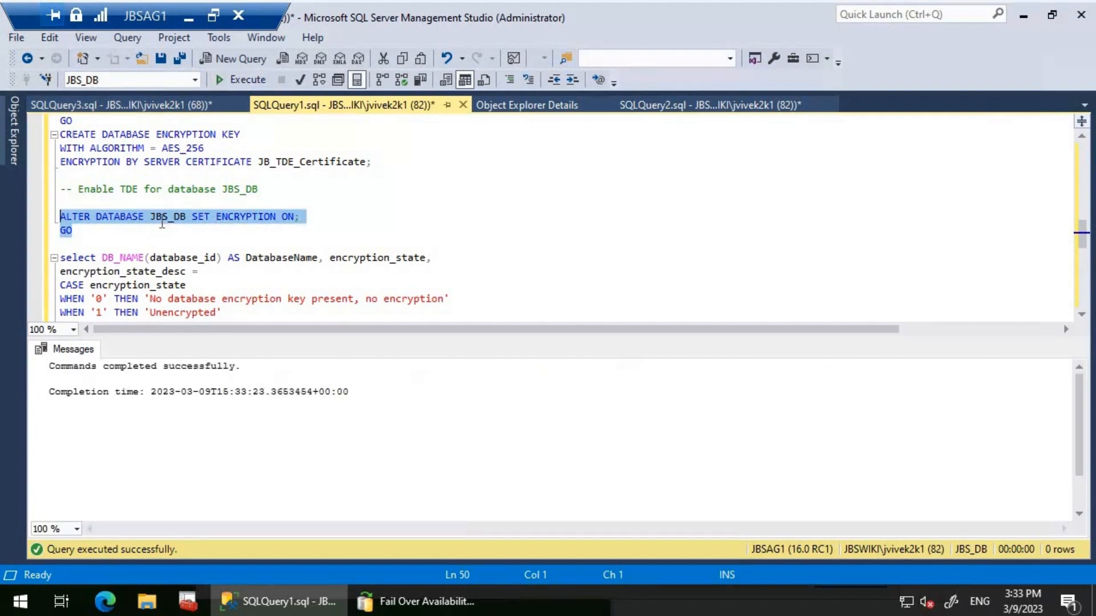
Run only the sys.dm_database_encryption_keys query to check the encryption state of the databases
scroll(171, 228, down, 1)
click(222, 204)
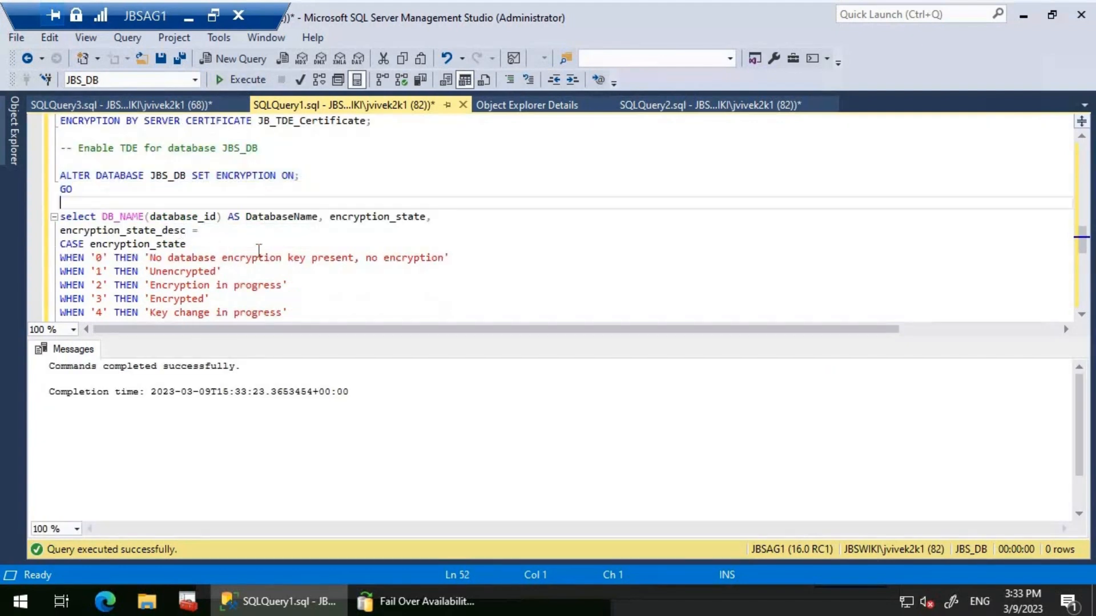
scroll(241, 244, down, 2)
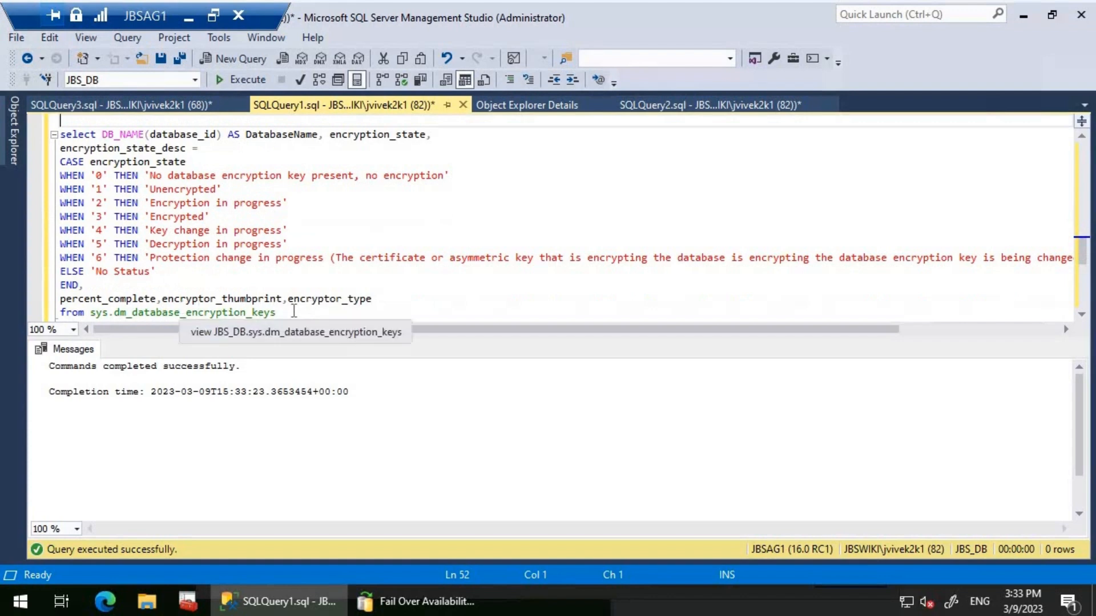
scroll(288, 288, down, 1)
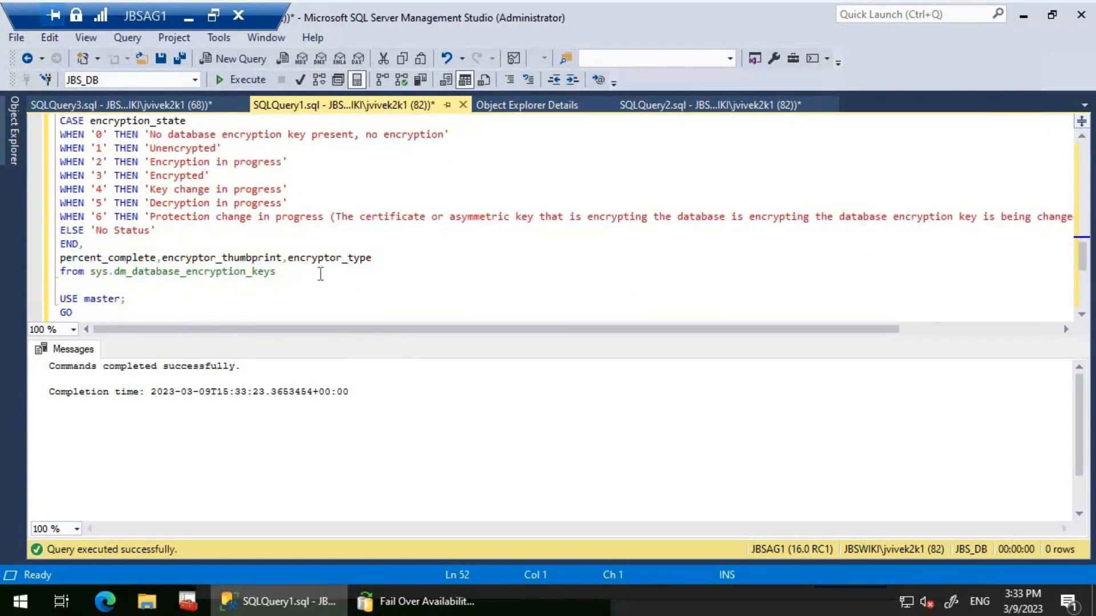
shift+click(321, 274)
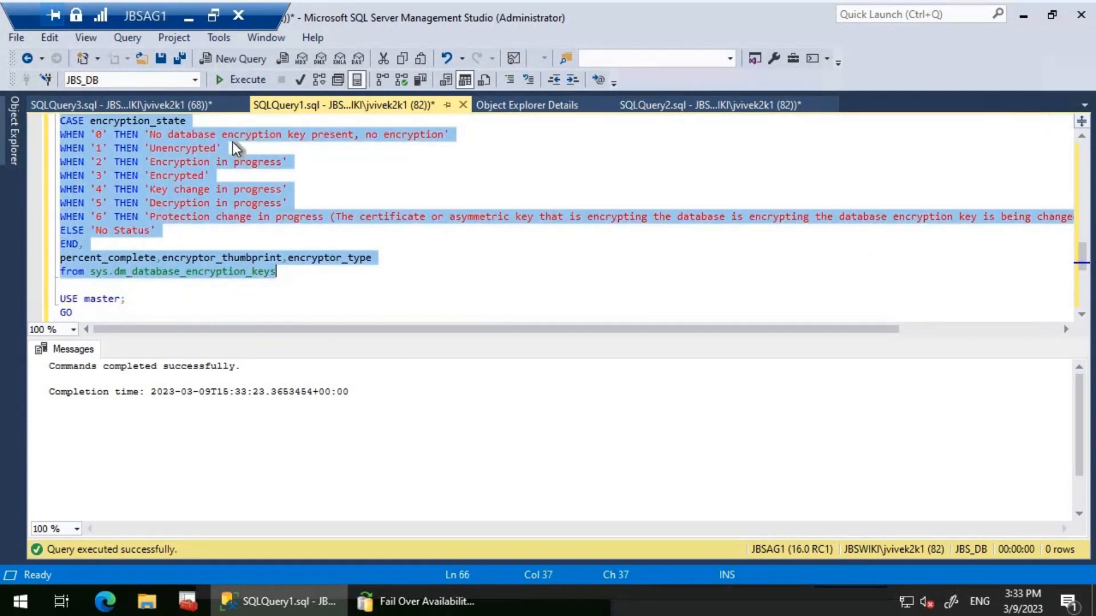
click(244, 82)
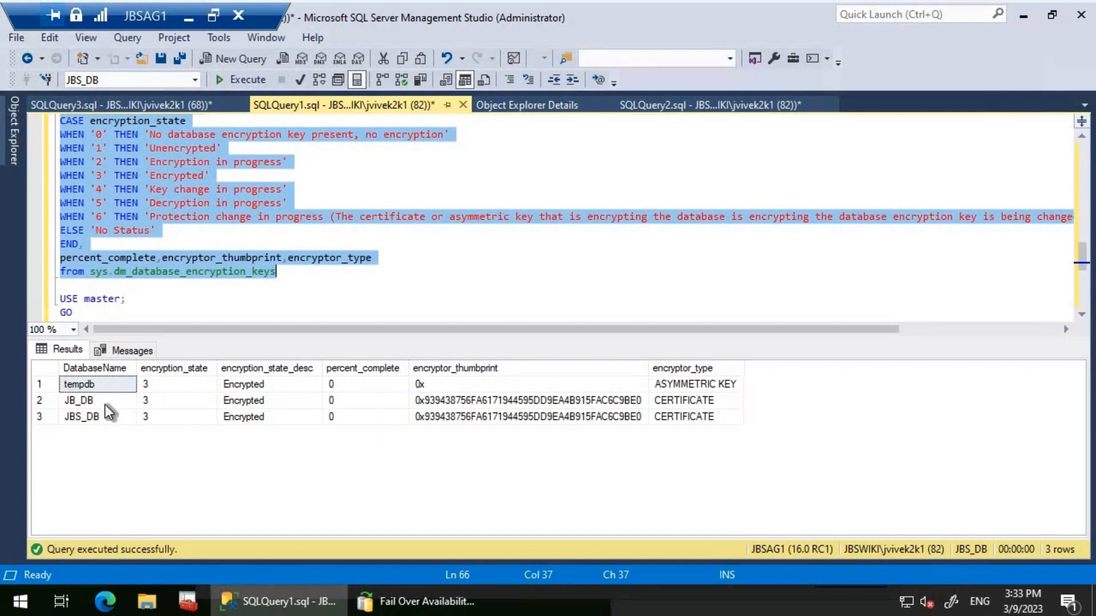
Expand and refresh the Databases node of JBSAG1 in Object Explorer to review its databases
click(15, 132)
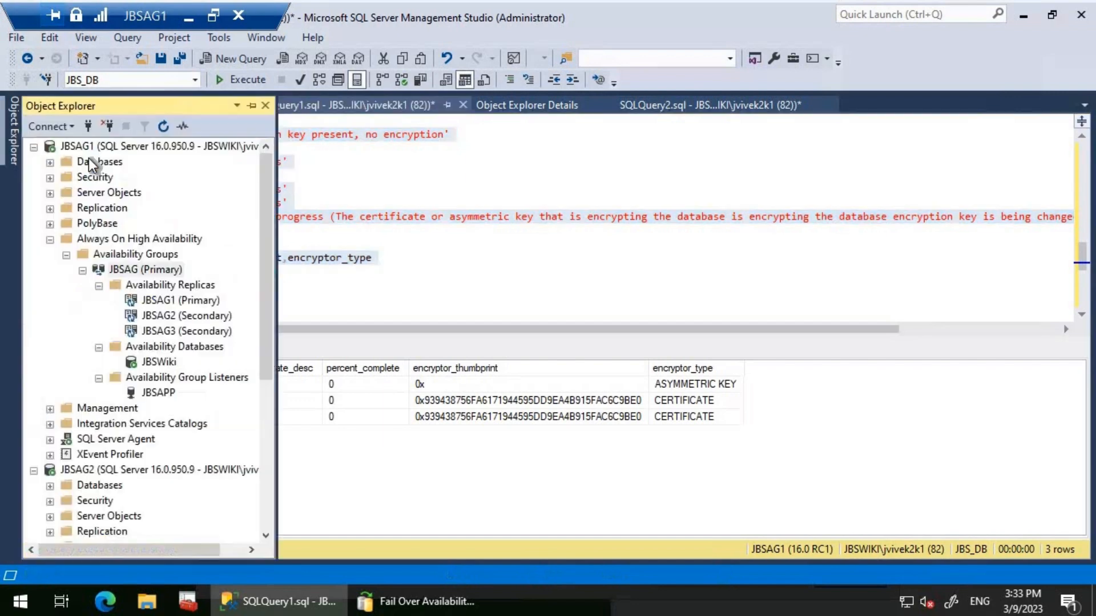
click(50, 162)
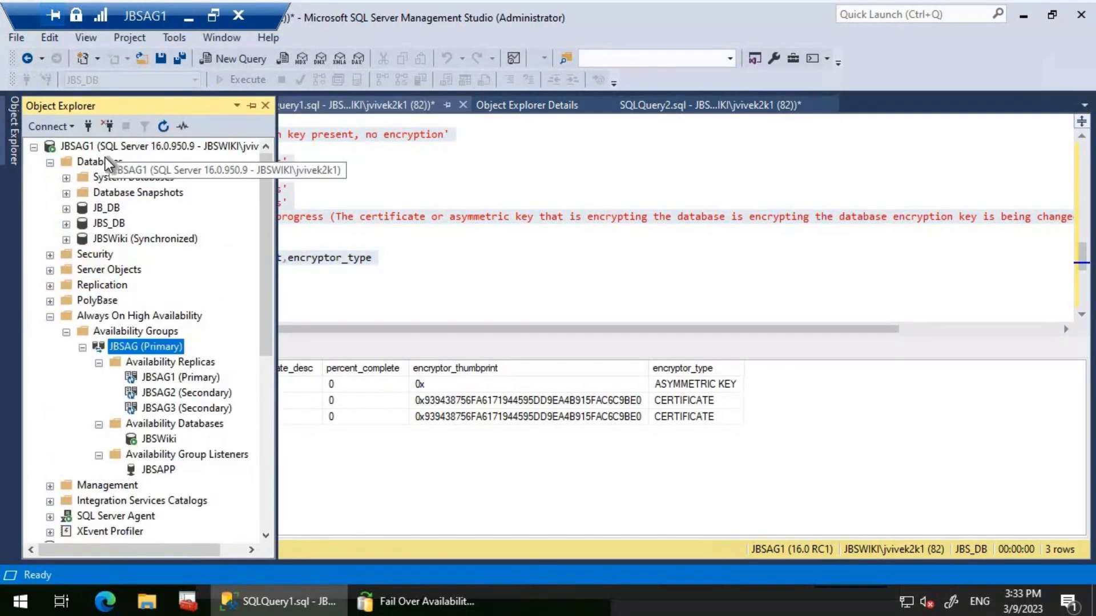
click(104, 163)
click(161, 126)
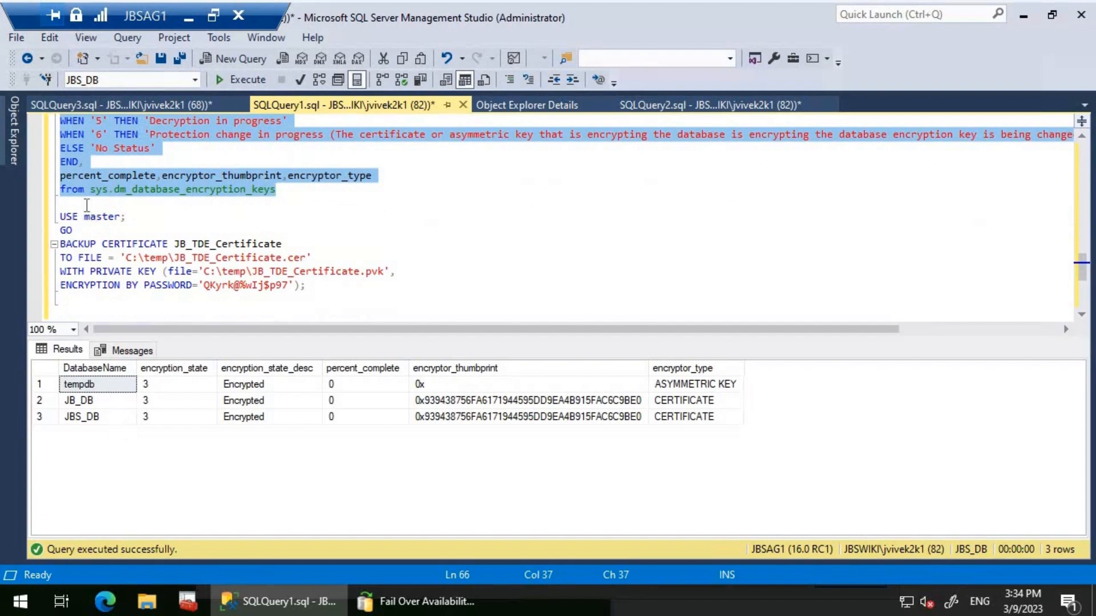
Run the block backing up JB_TDE_Certificate to C:\temp\JB_TDE_Certificate.cer with its private key in C:\temp\JB_TDE_Certificate.pvk, after checking the Temp folder
key(Down)
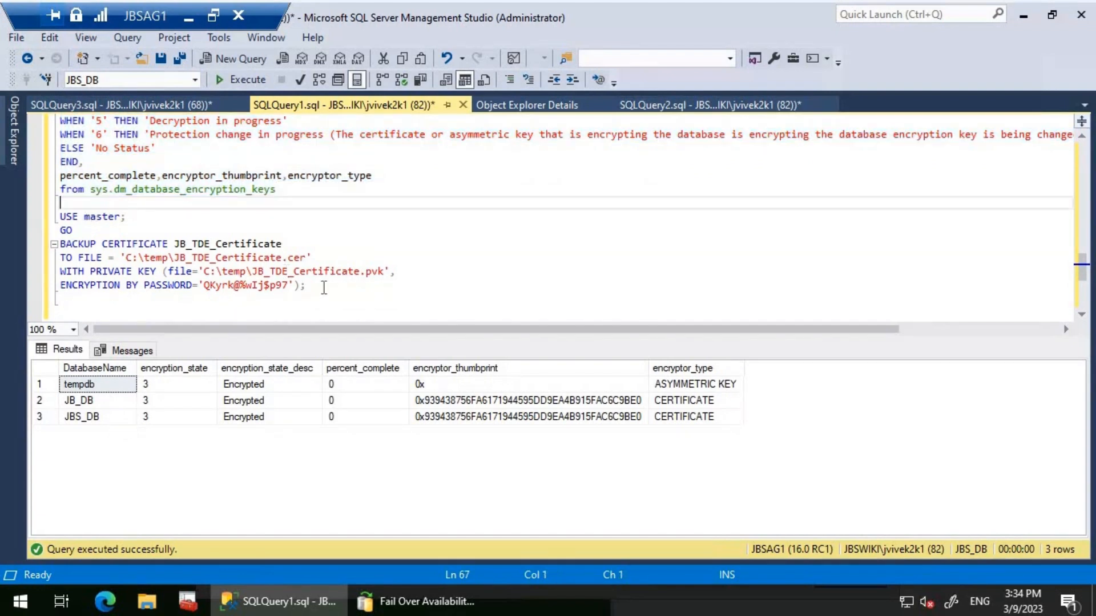
shift+click(323, 287)
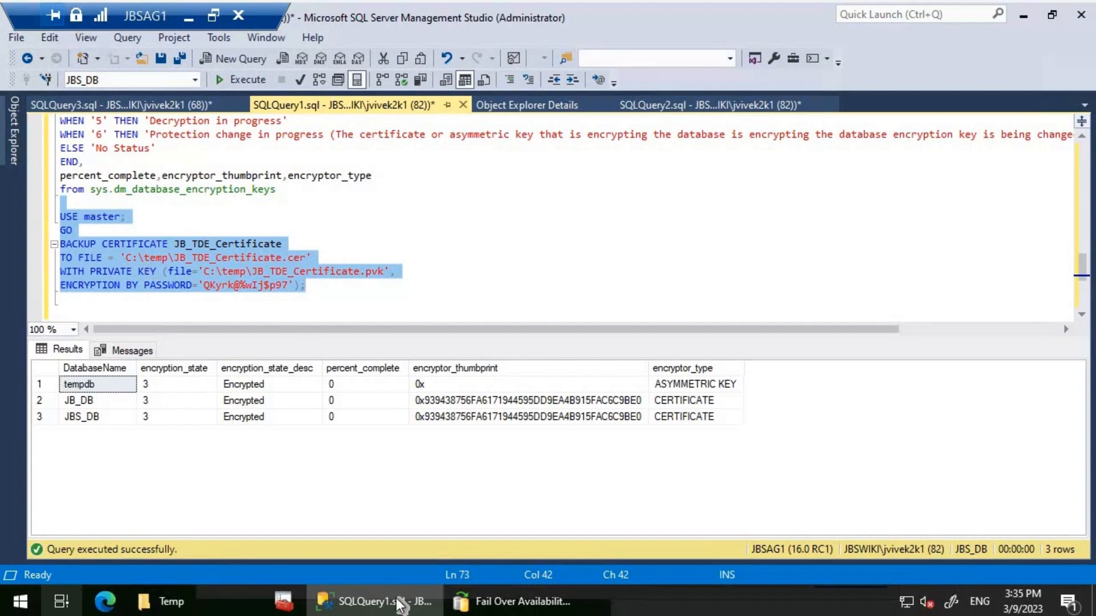
click(239, 595)
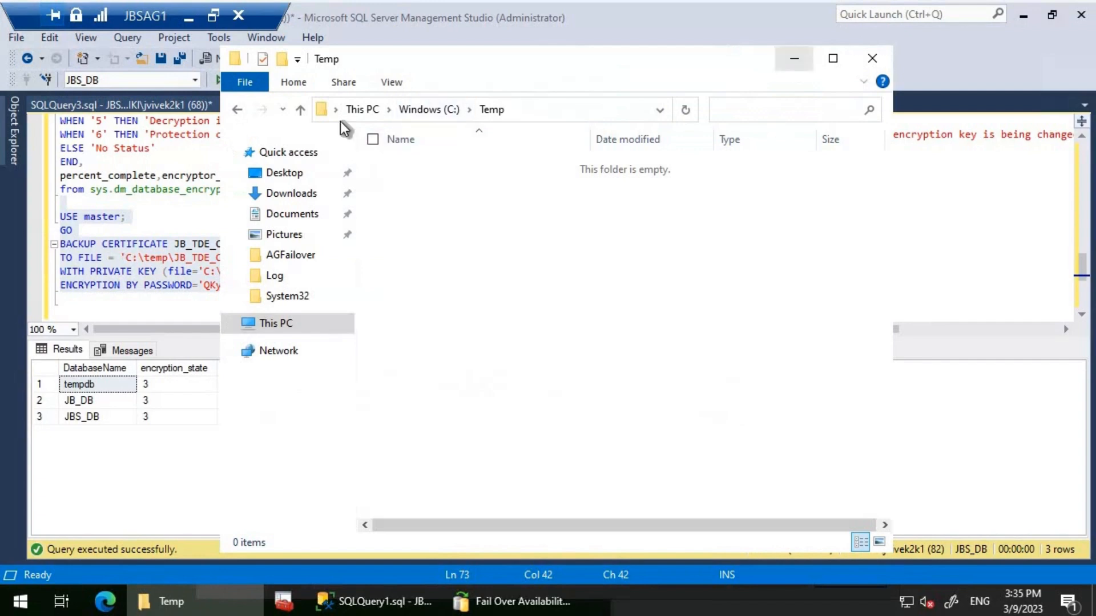
click(238, 81)
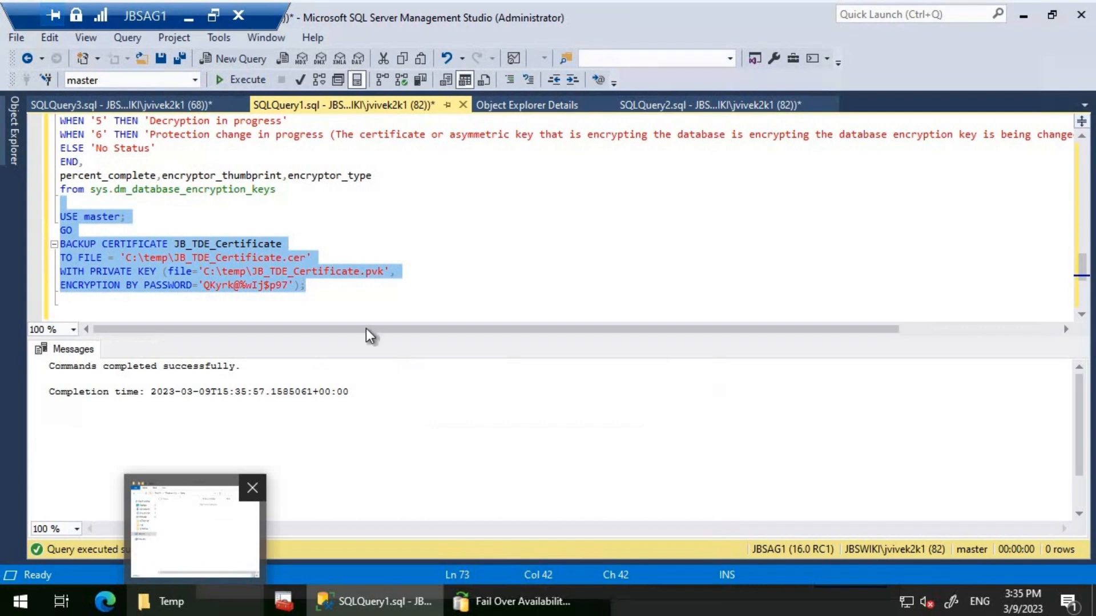
Switch to File Explorer, copy both JB_TDE_Certificate backup files from C:\Temp, and go to \\jbsag2\c$\temp
click(166, 601)
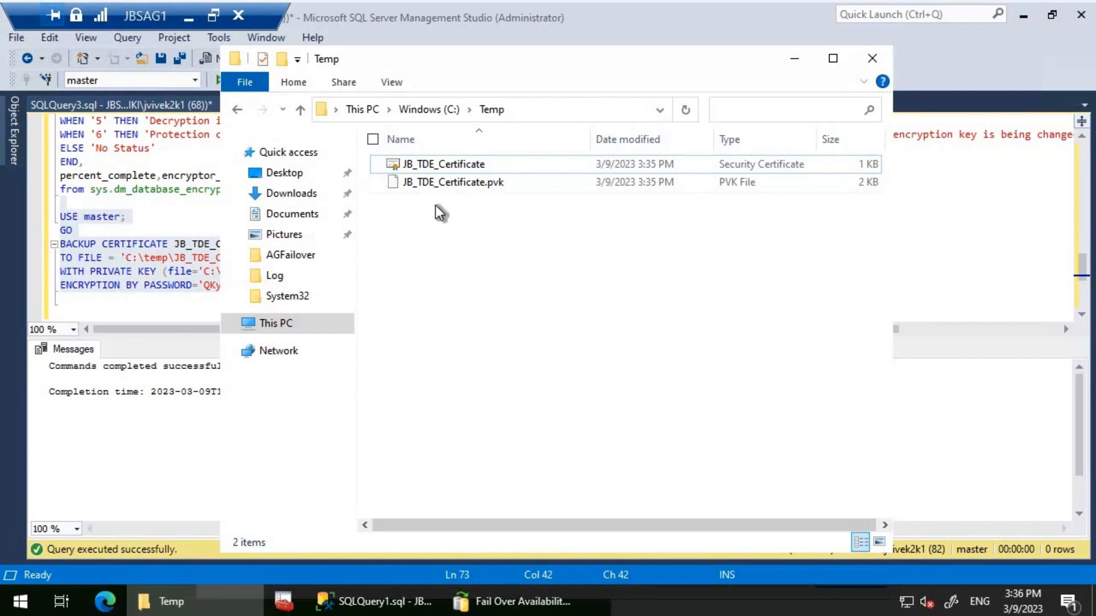
drag(423, 153, 488, 232)
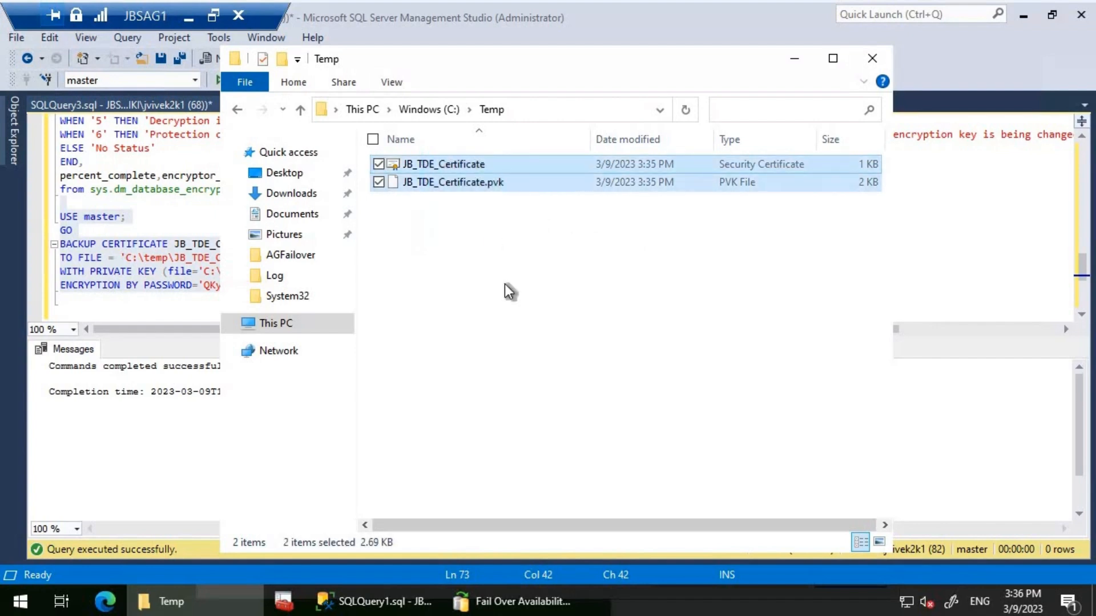
click(527, 104)
text(\\)
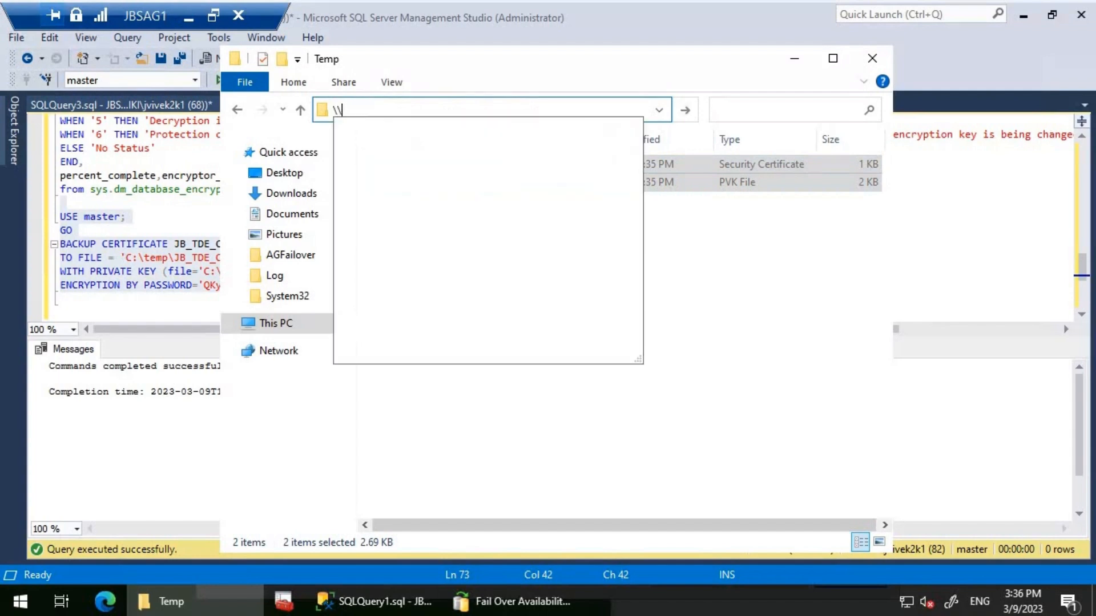
text(jbsag2)
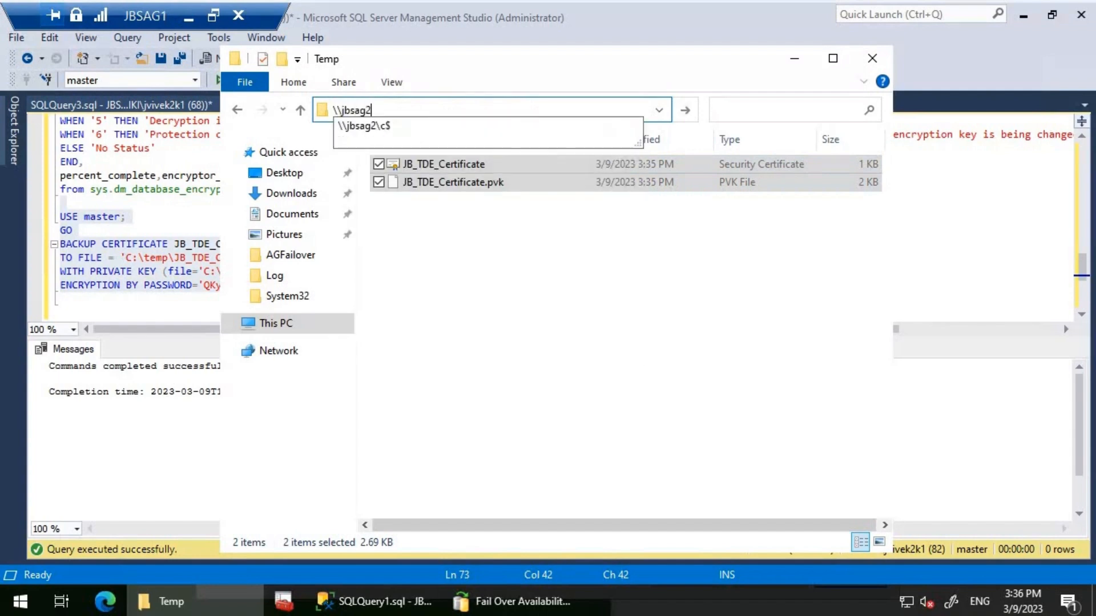
text(\c$\)
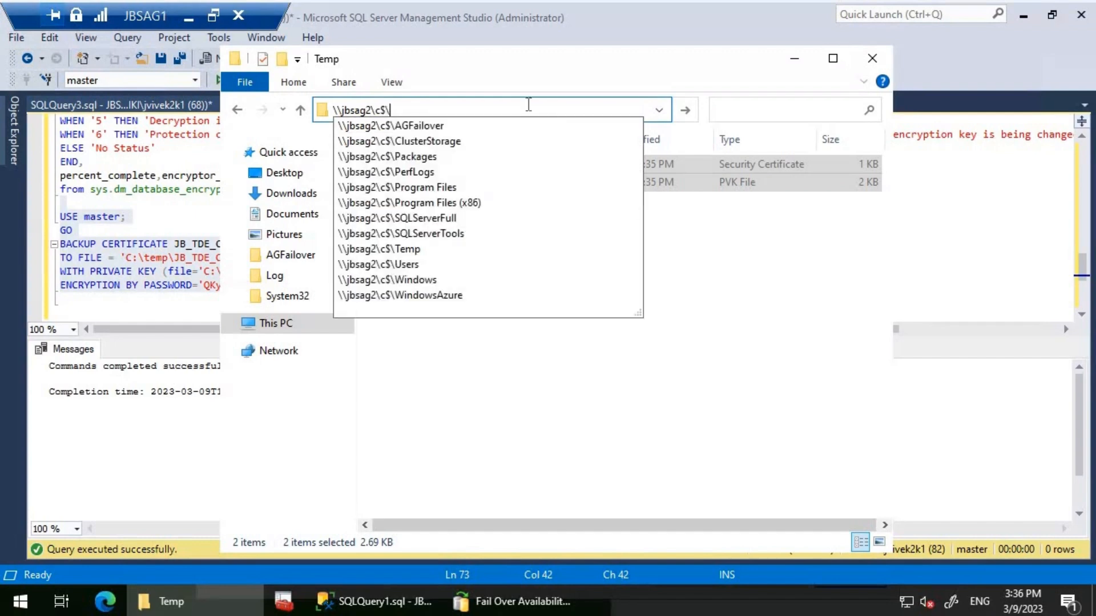
text(temp)
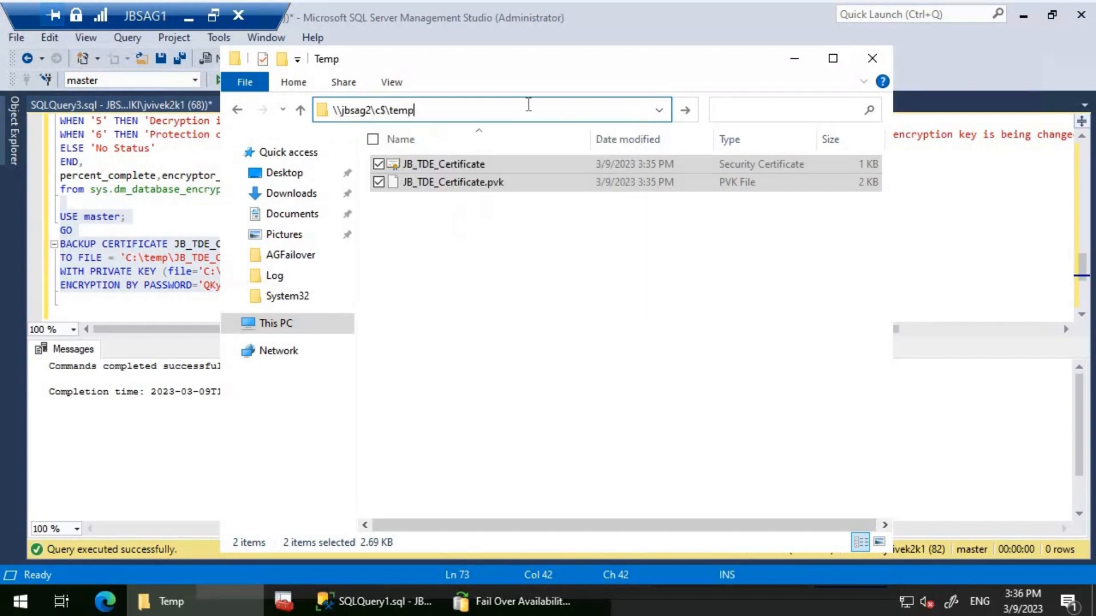
key(Return)
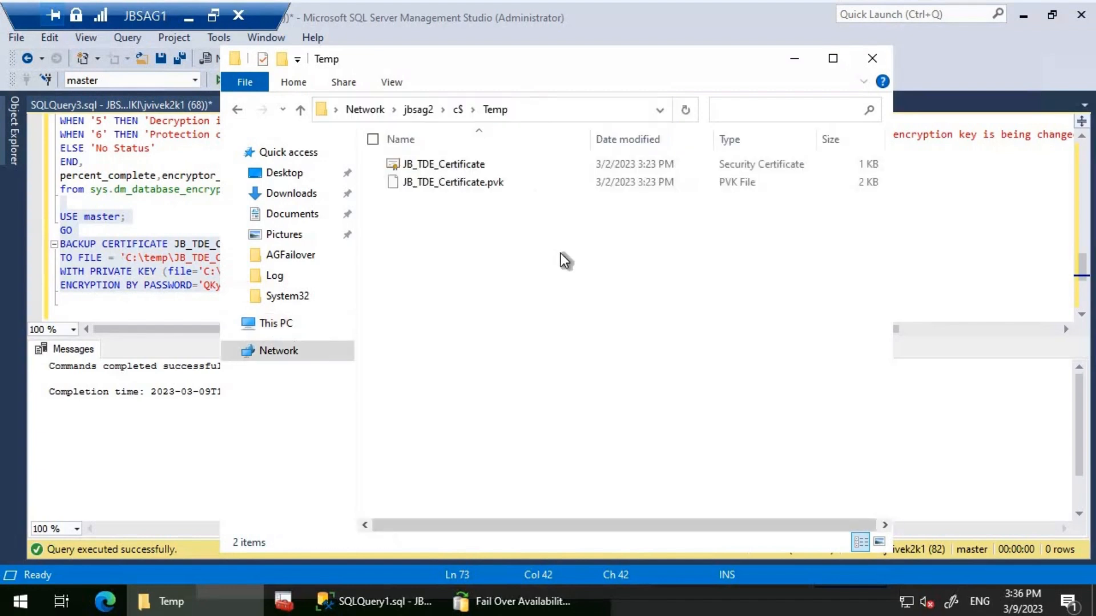
Delete the two old JB_TDE_Certificate files from JBSAG2's Temp folder and paste the copied backup files there
drag(560, 254, 405, 156)
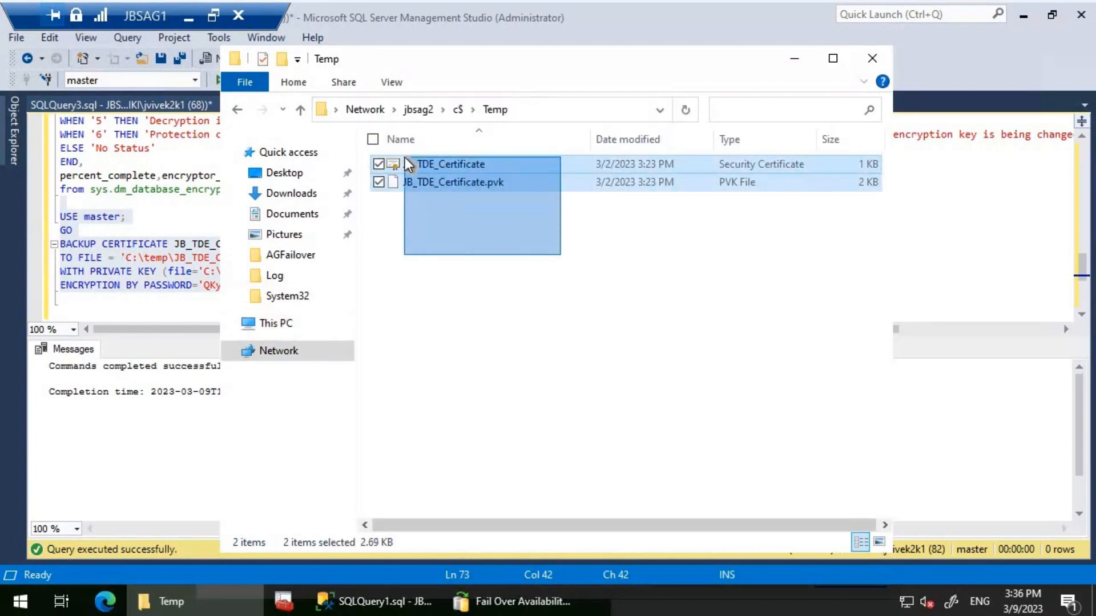
key(Delete)
key(Return)
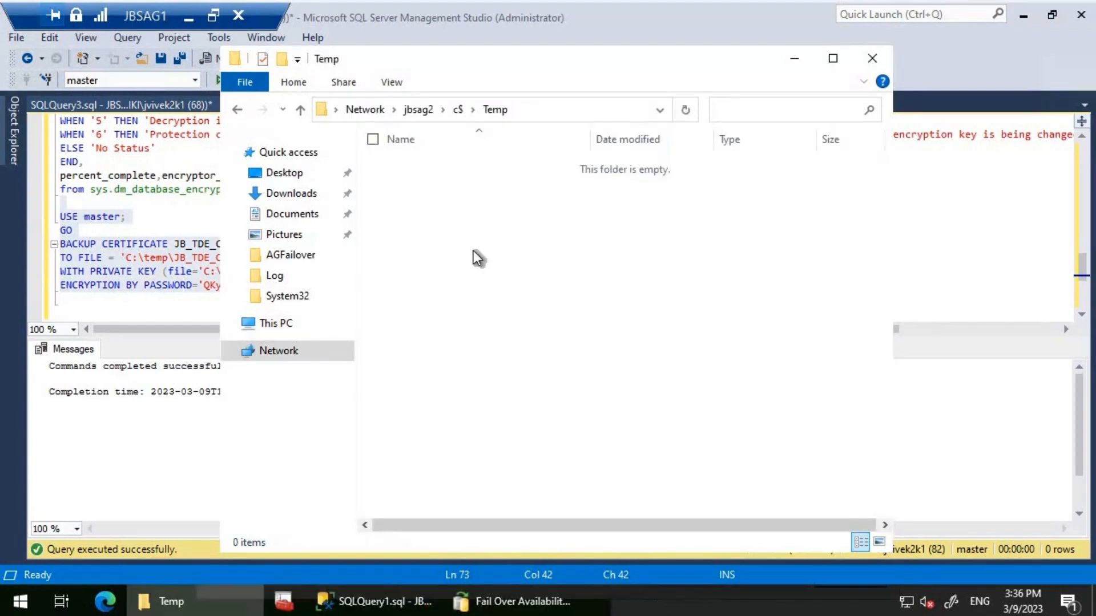
key(ctrl+z)
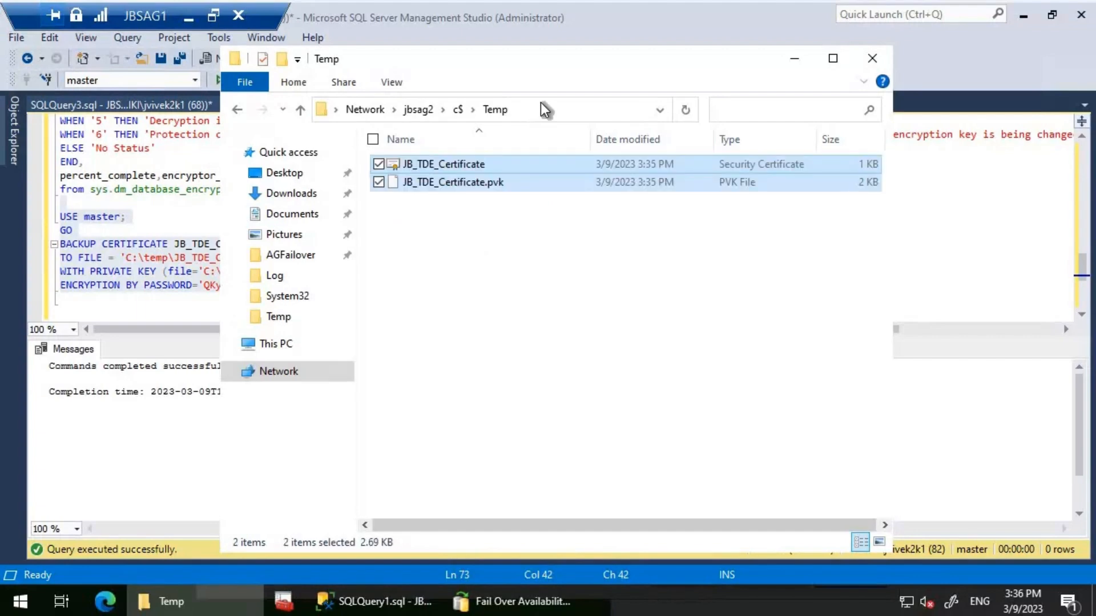
Go to the Temp folder on the third replica at \\jbsag3\c$\Temp
click(374, 112)
click(368, 111)
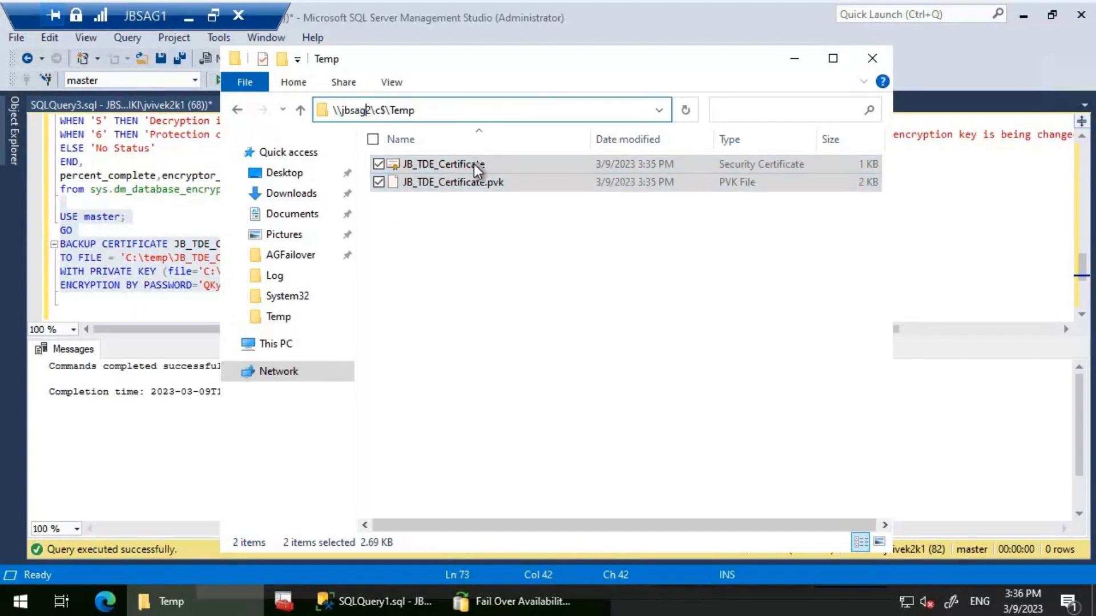
key(Delete)
text(3)
key(ctrl+a)
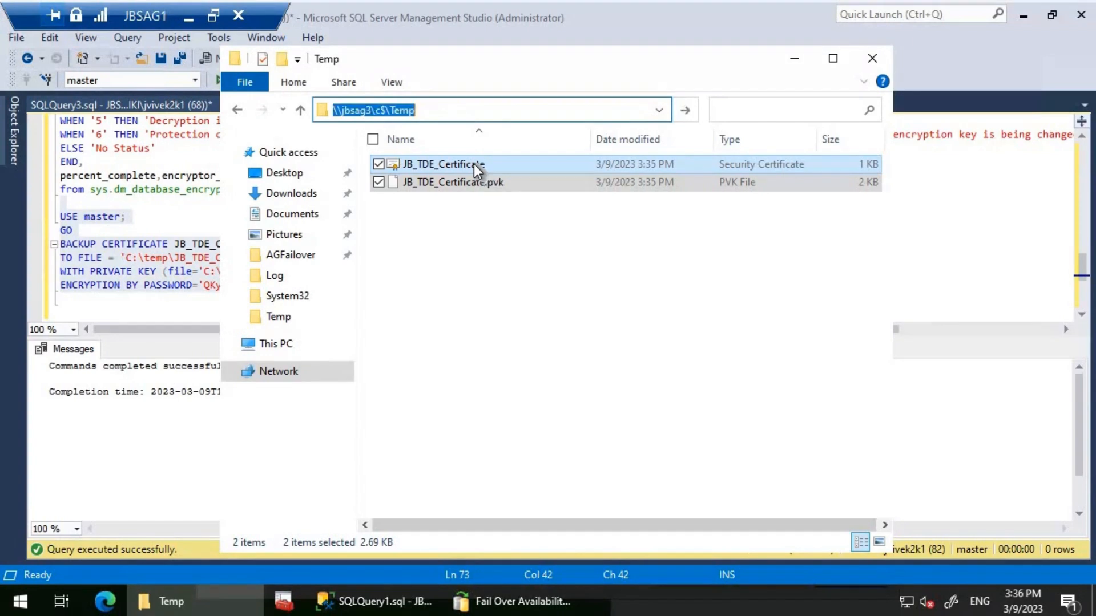
key(Return)
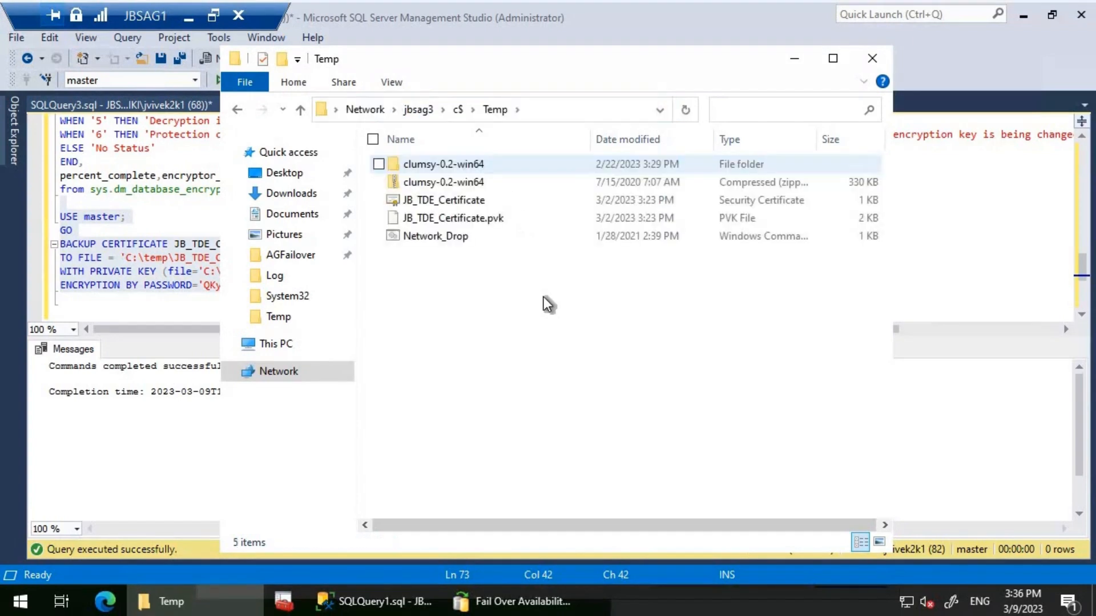
Delete the two old JB_TDE_Certificate files from JBSAG3's Temp folder and paste the copied backup files there
click(447, 200)
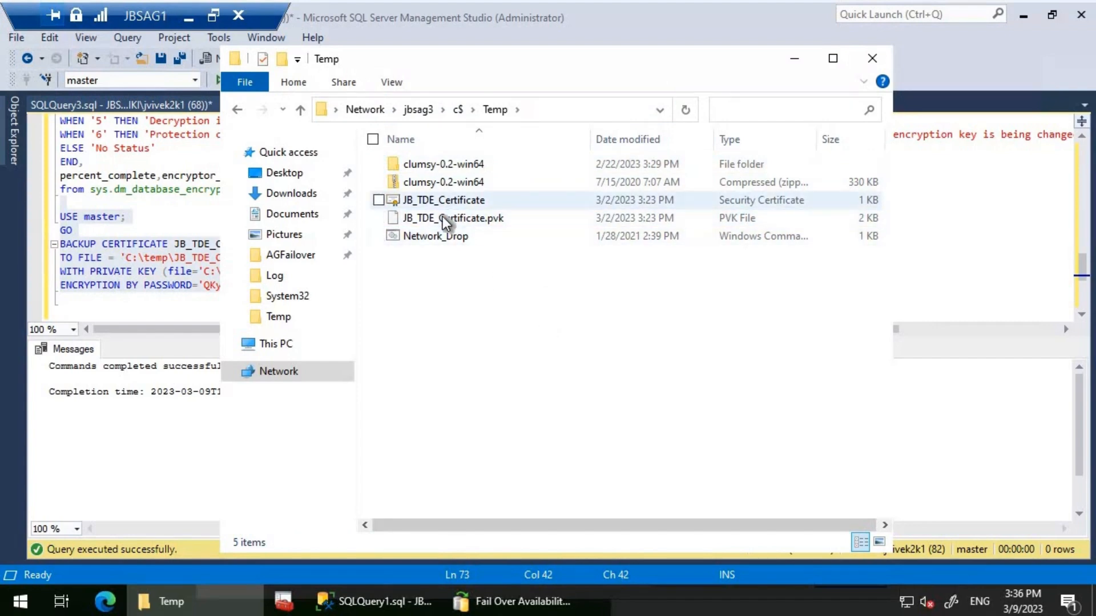
ctrl+click(443, 217)
key(Delete)
key(Return)
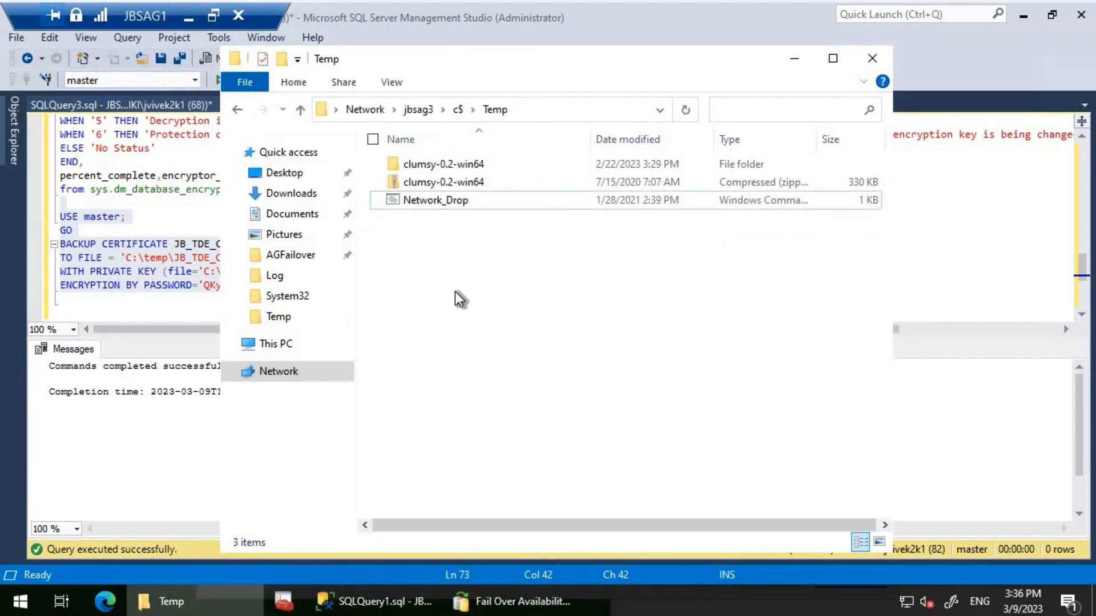
key(ctrl+v)
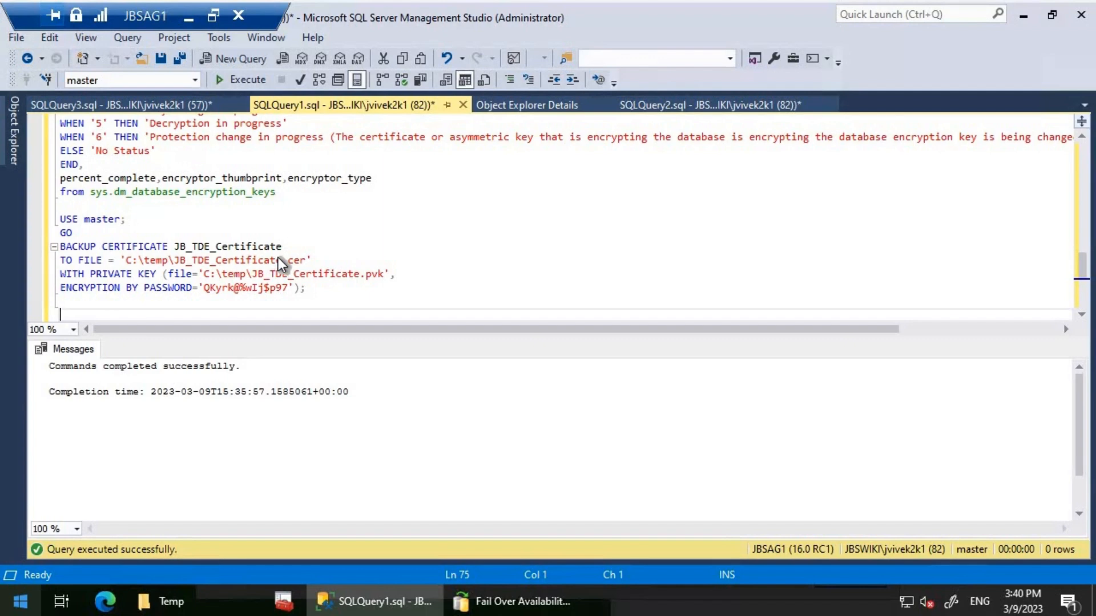
In SQLQuery3.sql, run the whole script on JBSAG3 to create the master key and JB_TD_Certificate from the backup files
click(148, 98)
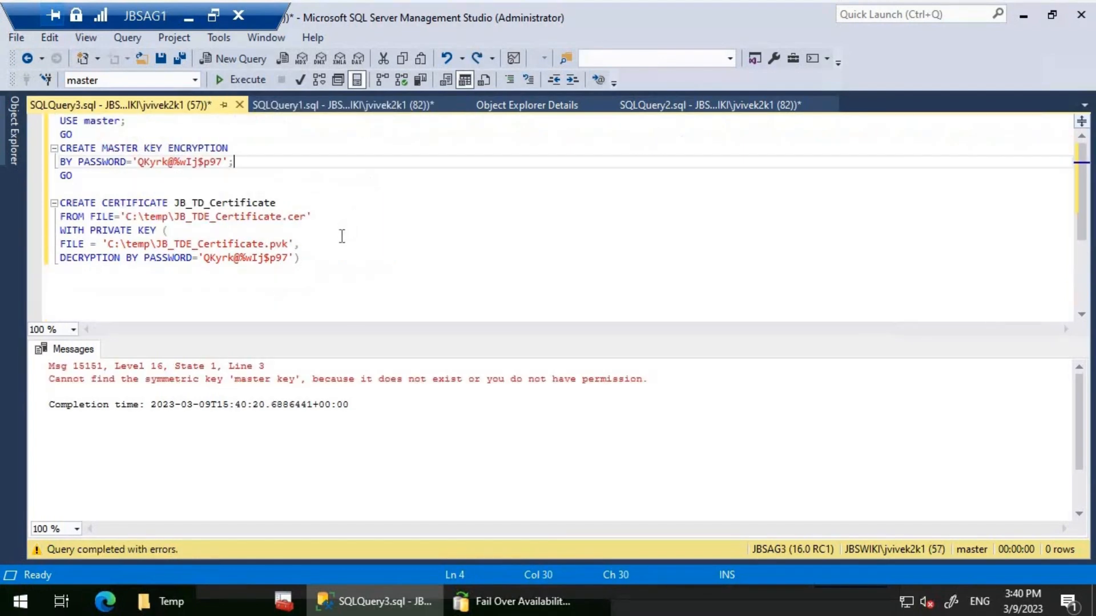
right_click(360, 231)
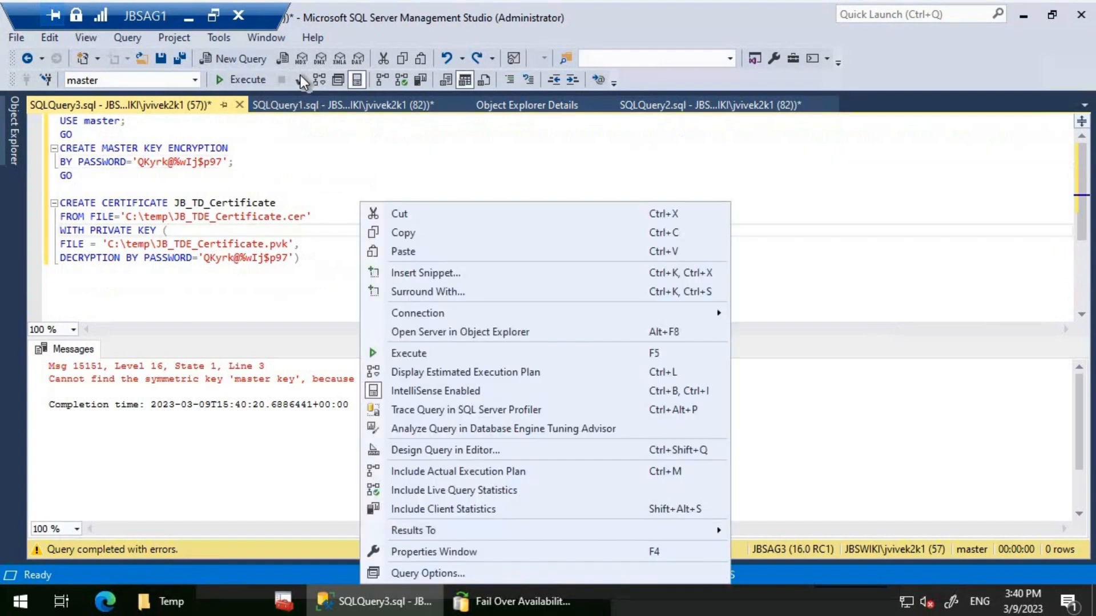
click(331, 206)
key(F5)
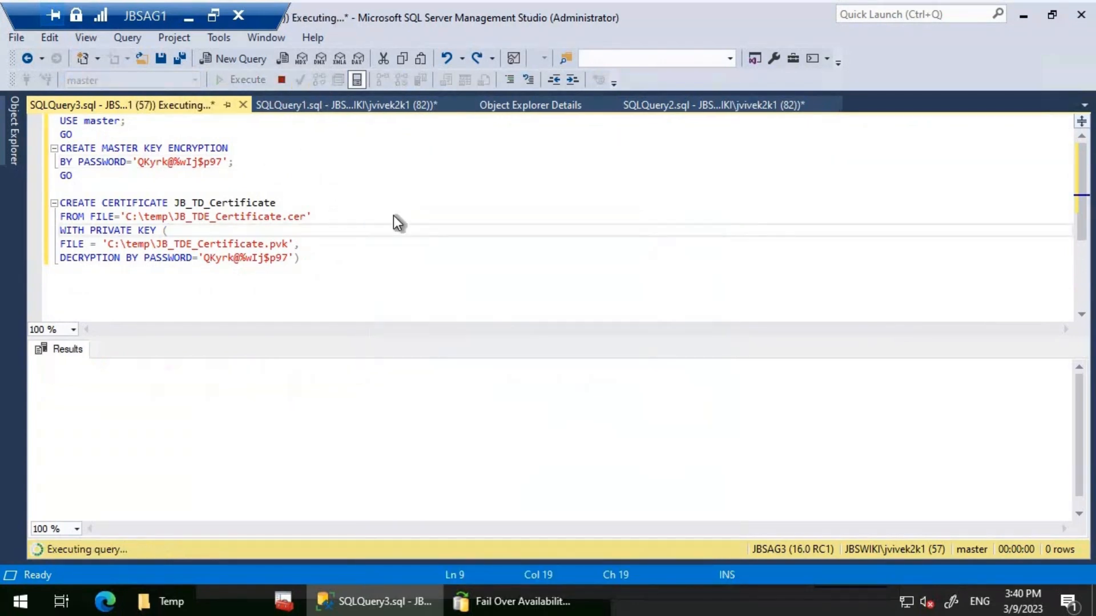
Change the SQLQuery3.sql connection to server JBSAG2
right_click(335, 275)
mouse_move(388, 314)
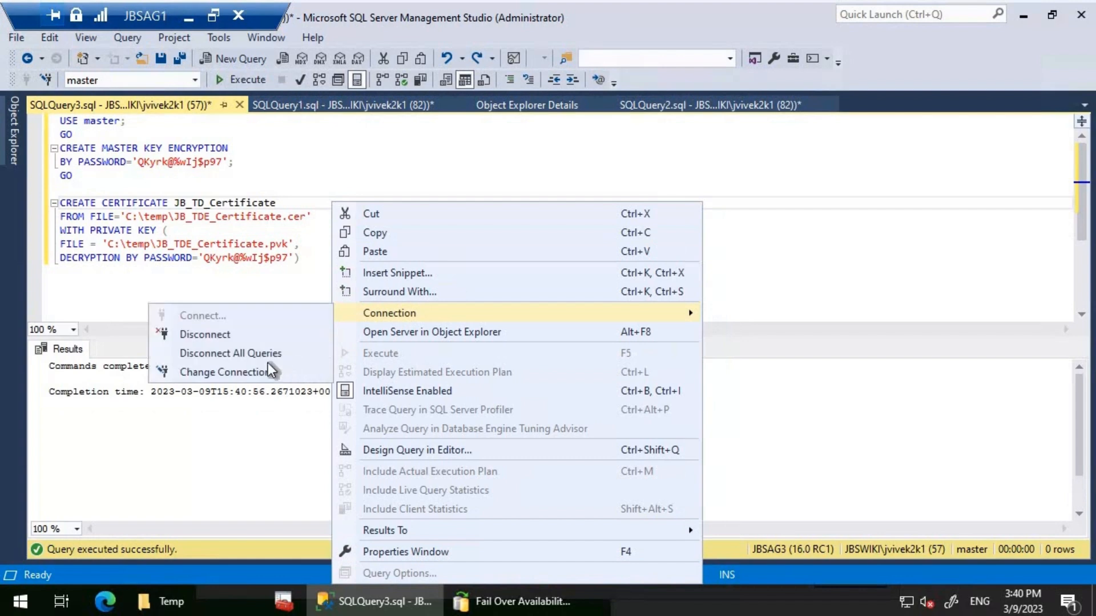
click(257, 374)
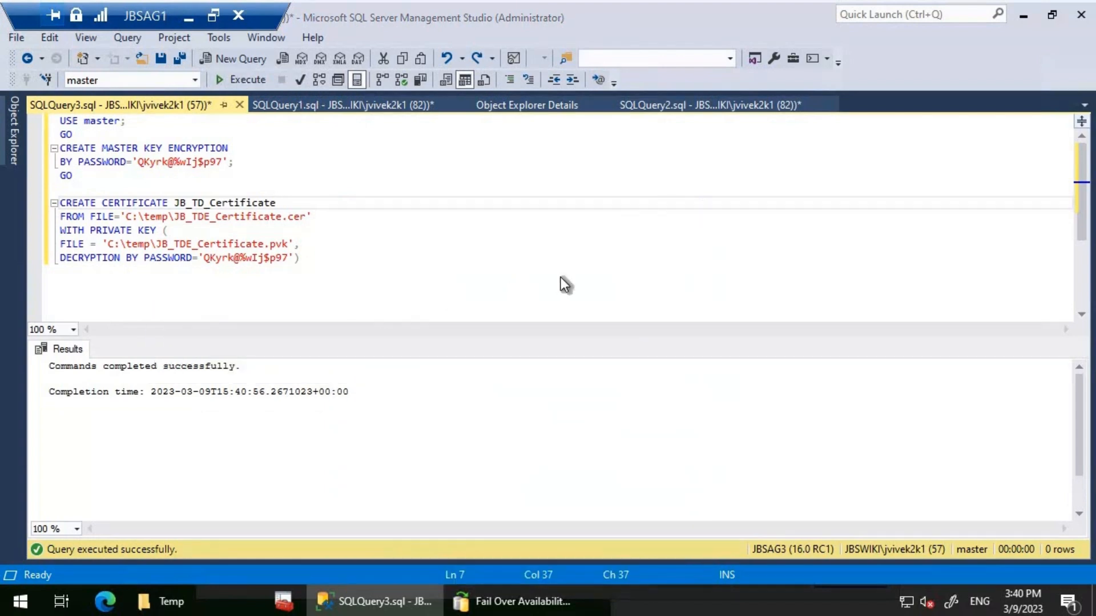
text(JBSAG2)
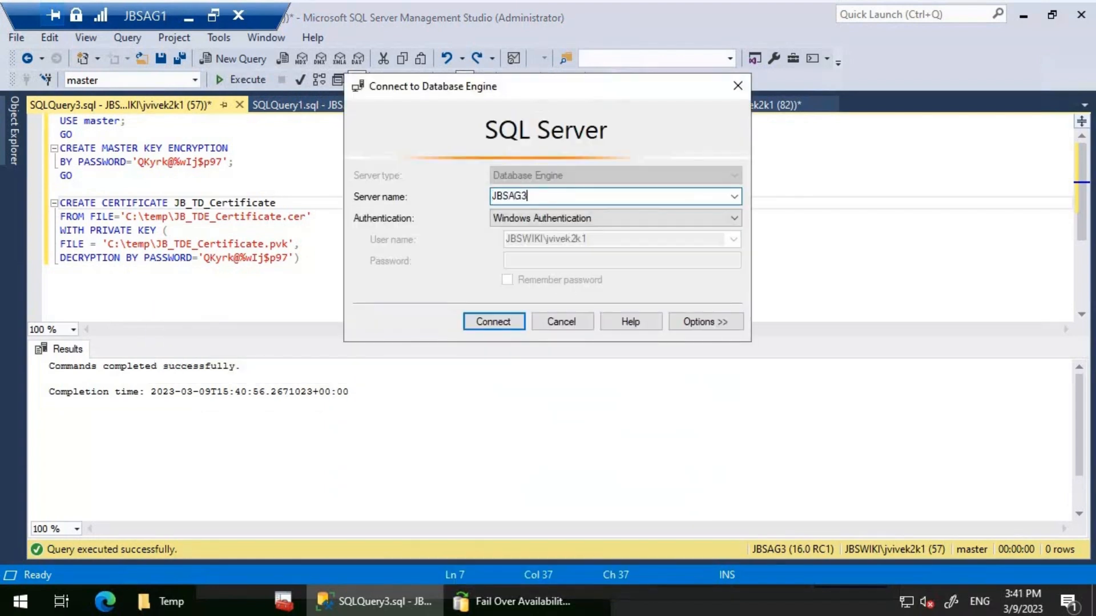
key(Return)
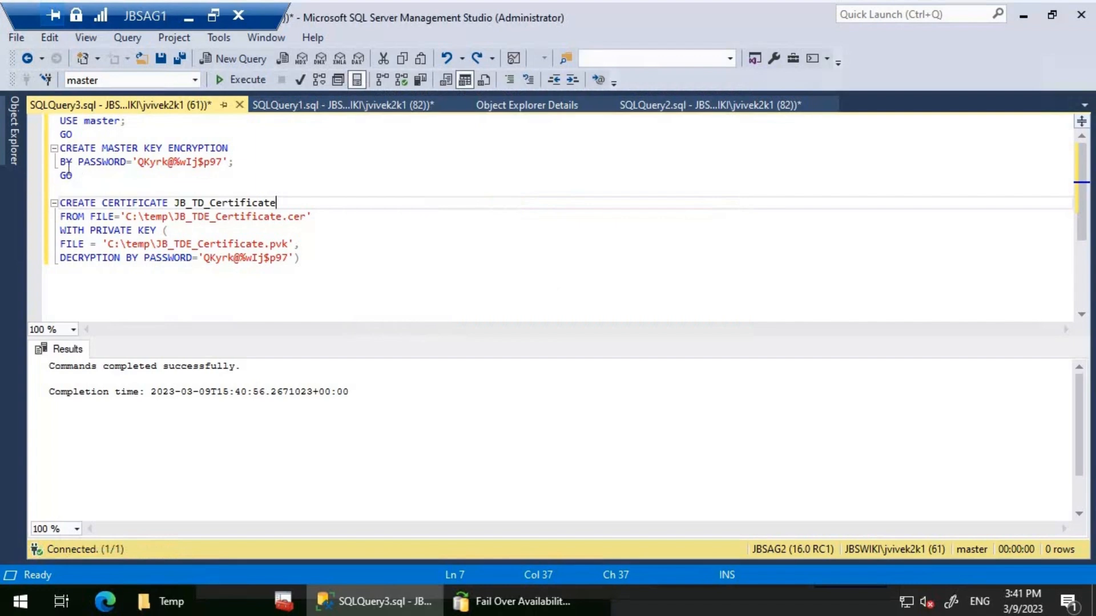
On JBSAG2, run the master key statements and then the JB_TD_Certificate creation from the backup files in SQLQuery3.sql
drag(73, 175, 41, 120)
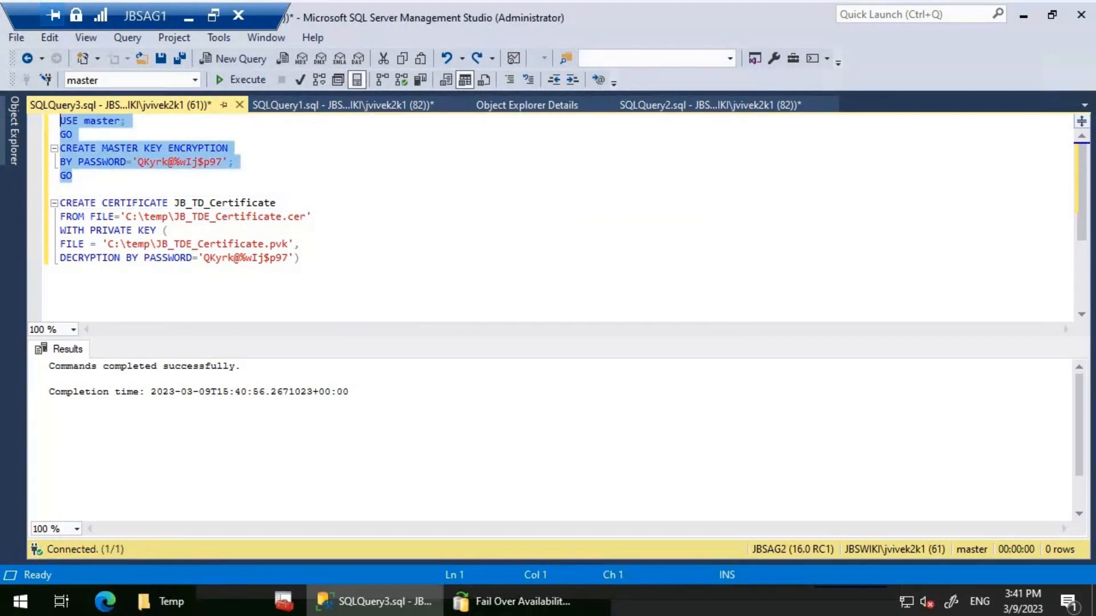
click(241, 86)
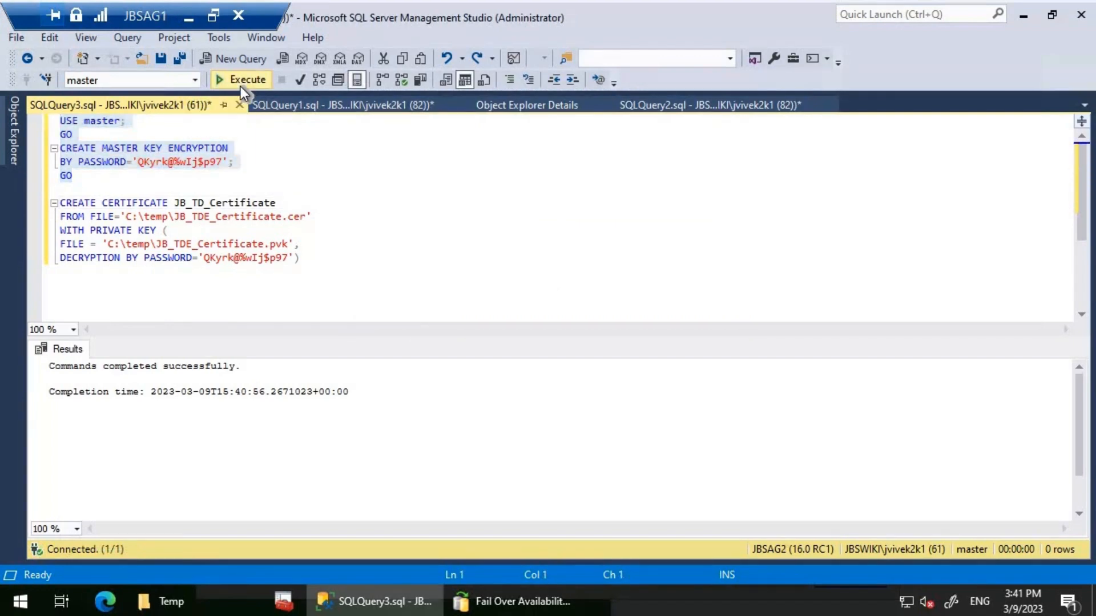
click(119, 186)
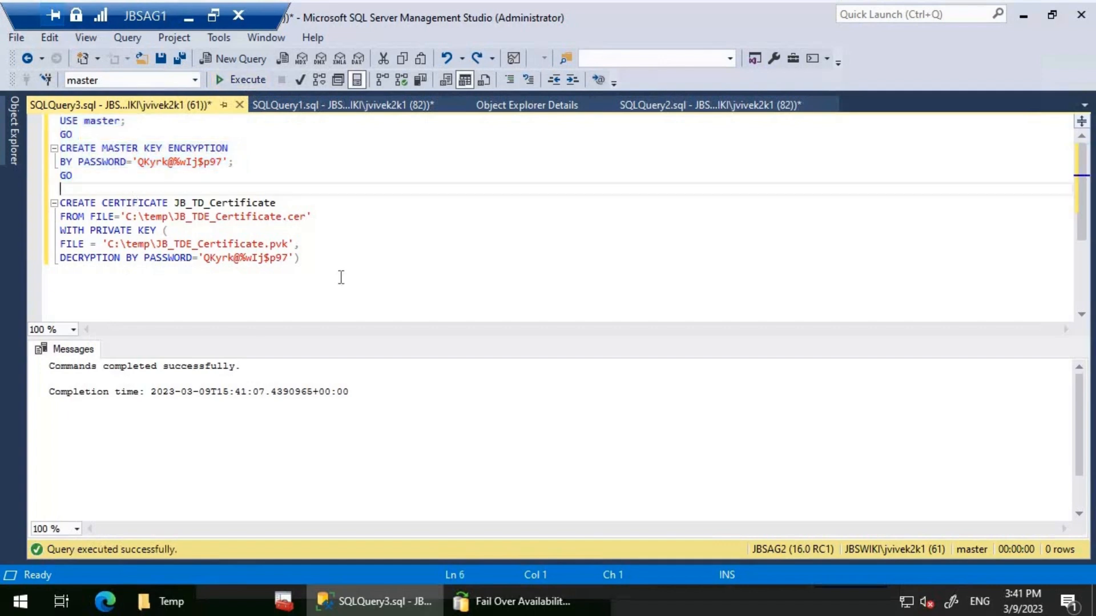
shift+click(337, 259)
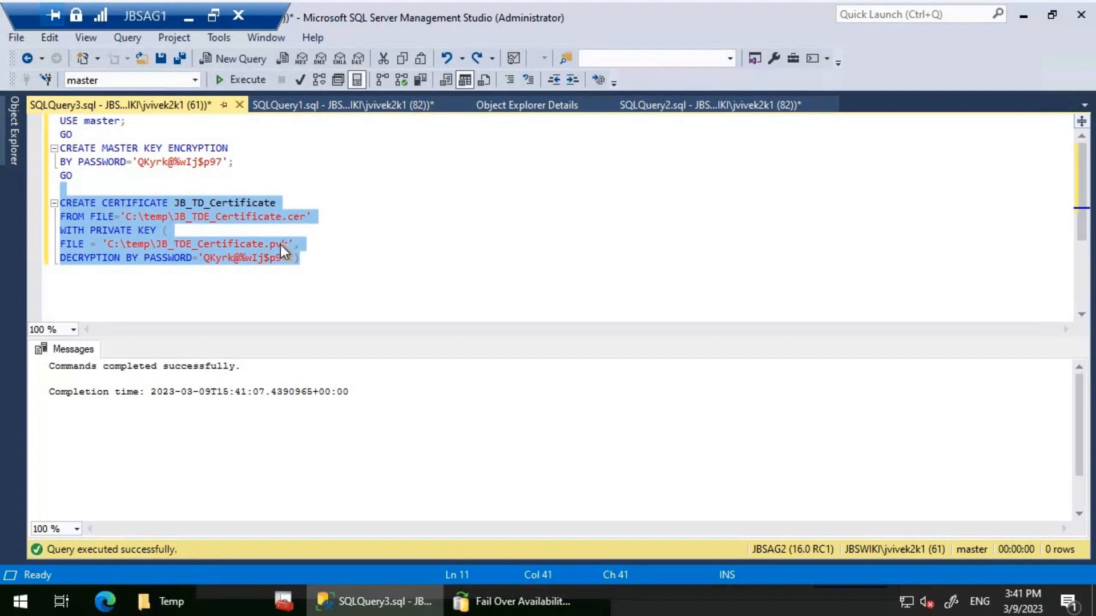
click(238, 81)
Change the SQLQuery3.sql connection to server JBSAG3
right_click(368, 203)
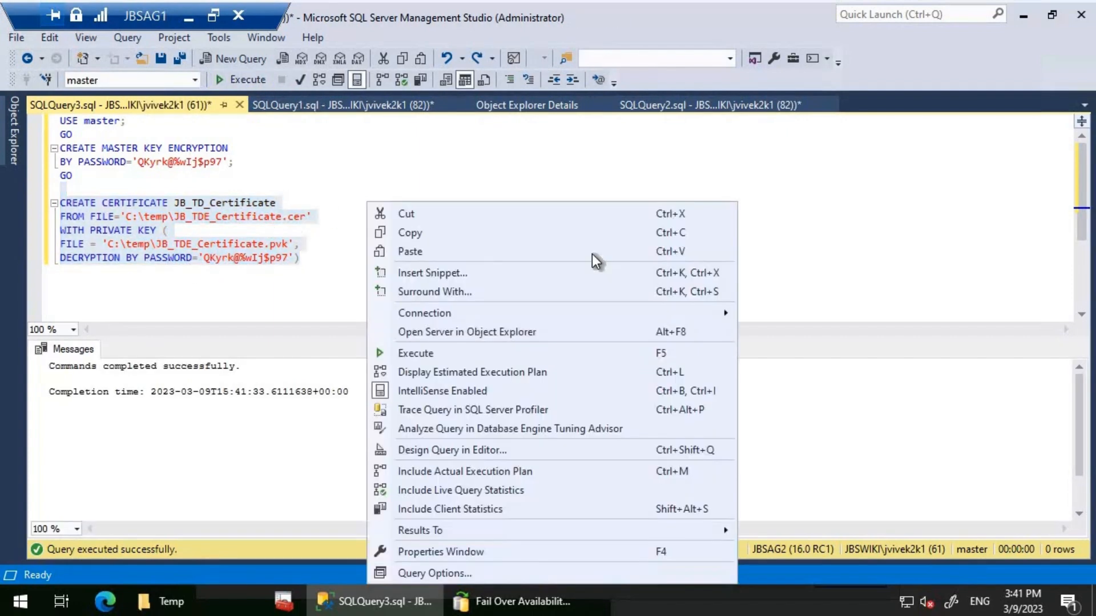
mouse_move(475, 317)
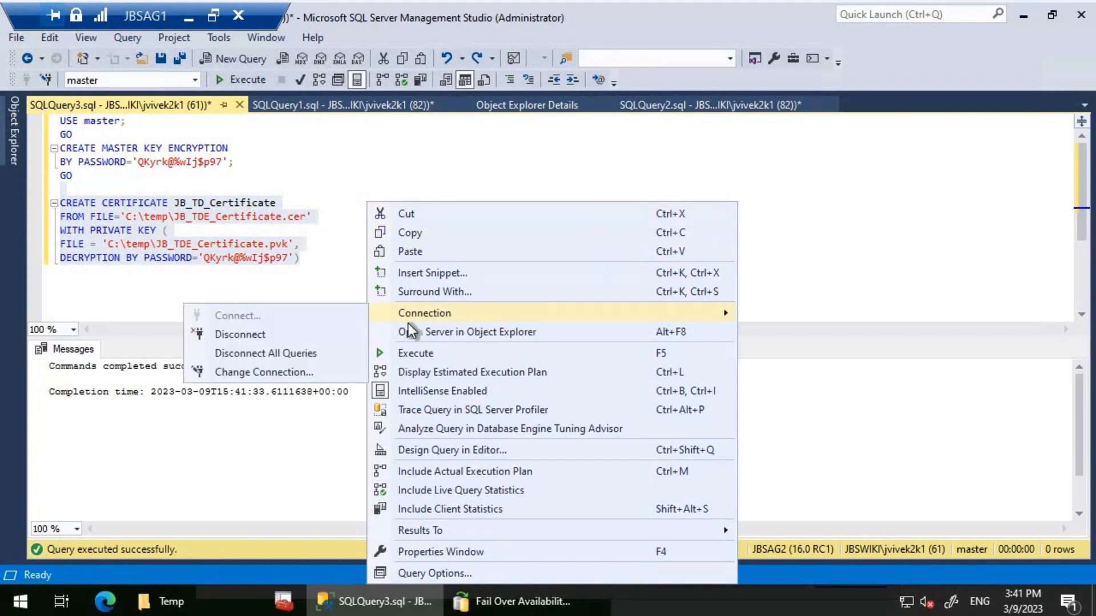
click(289, 372)
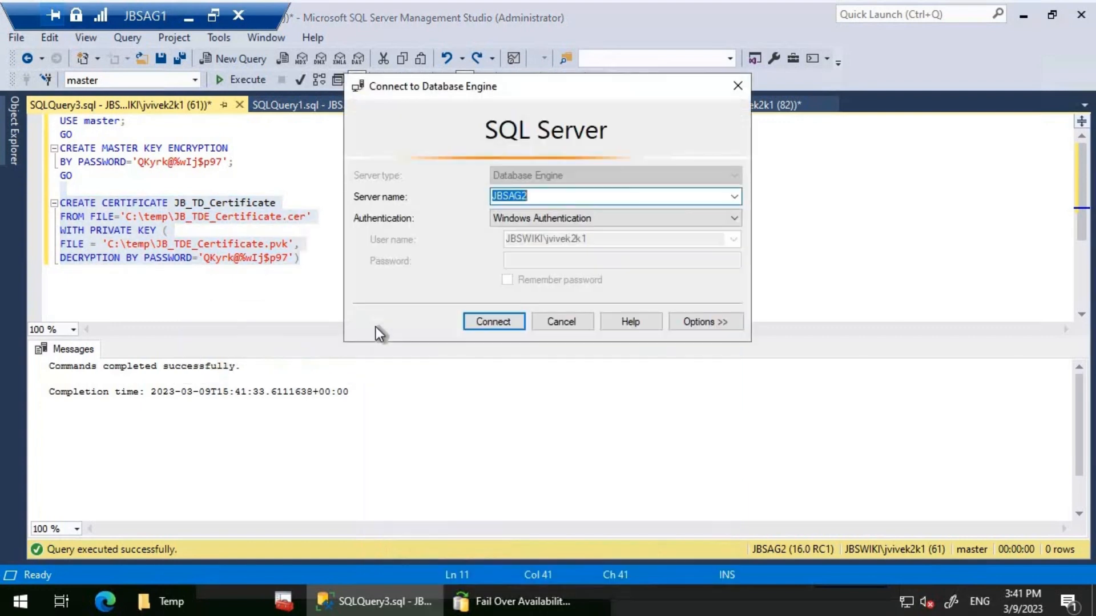
text(JBSAG3)
key(Return)
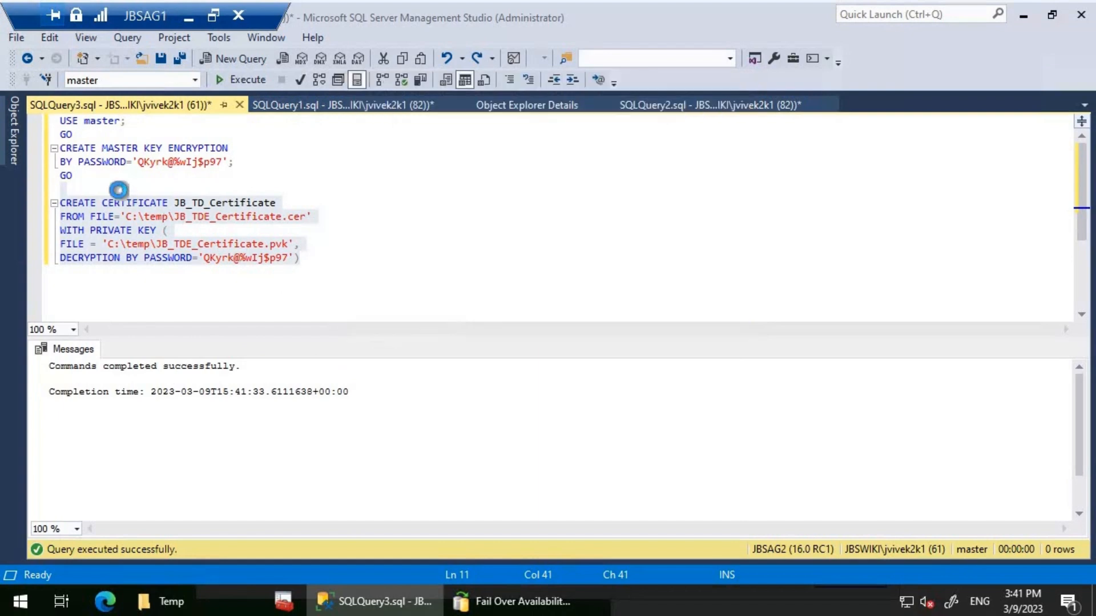
On JBSAG3, run the master key block of SQLQuery3.sql, followed by the block creating JB_TD_Certificate from the .cer and .pvk files
drag(101, 176, 59, 120)
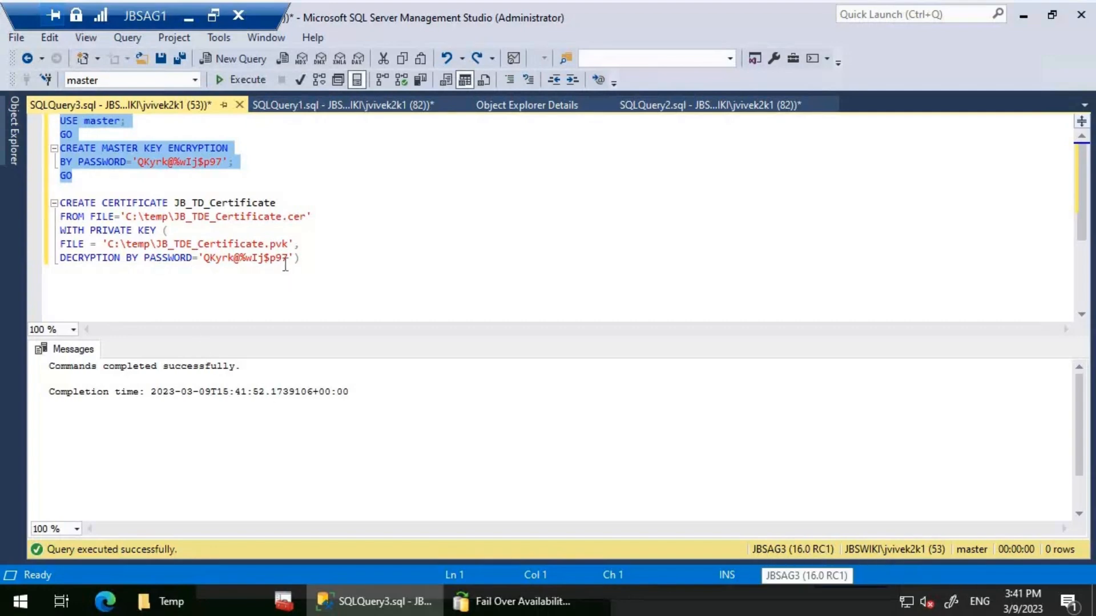
click(313, 258)
drag(301, 258, 60, 189)
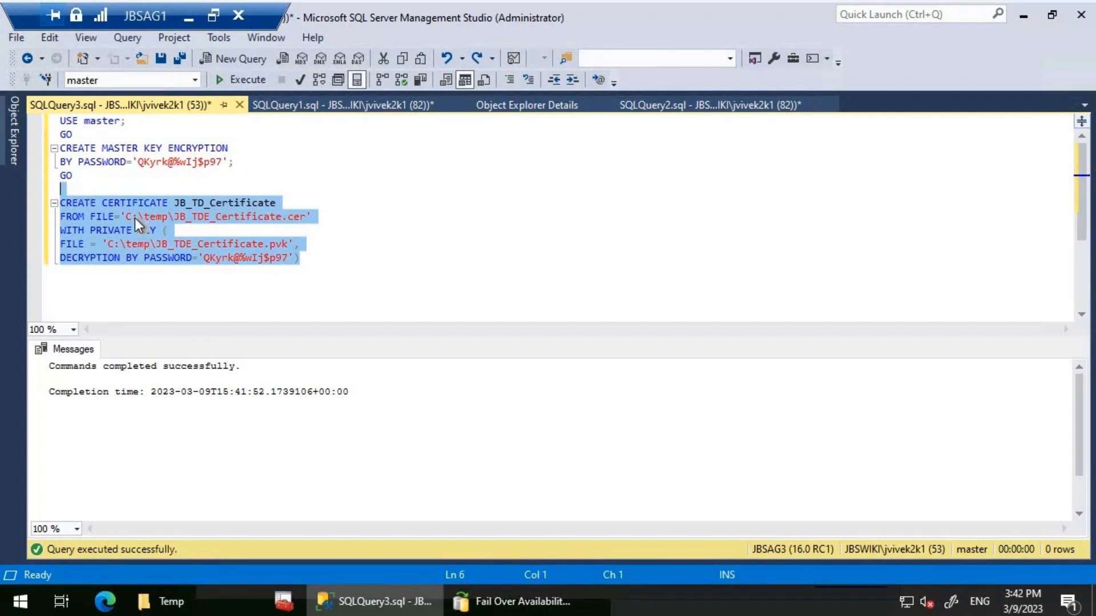
click(235, 81)
Return to SQLQuery1.sql and go to the start of its script
click(650, 108)
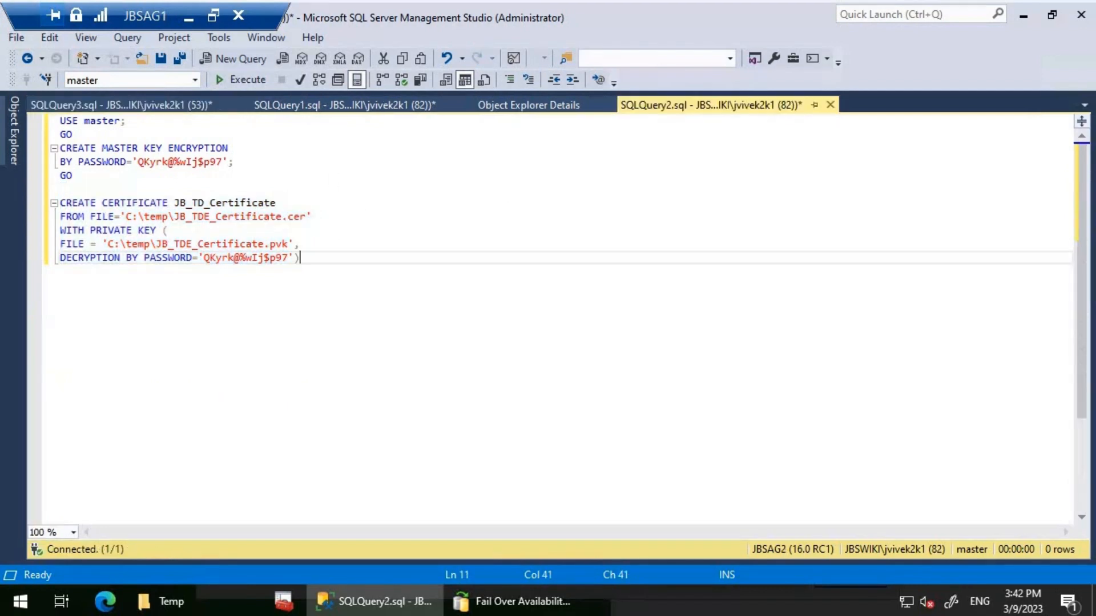
click(386, 103)
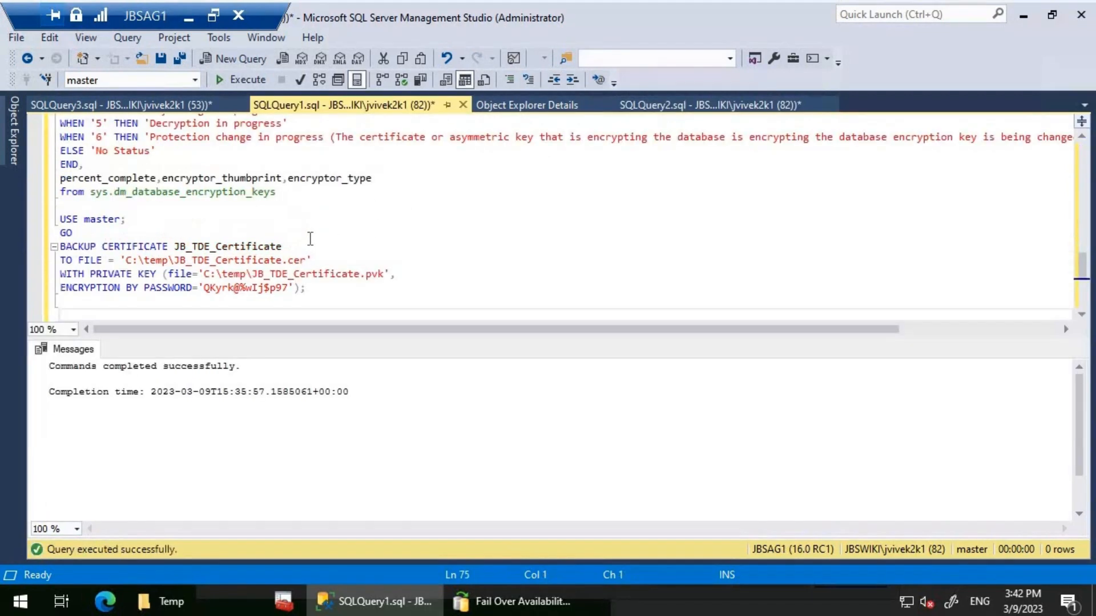
scroll(310, 238, up, 2)
click(310, 239)
key(ctrl+Home)
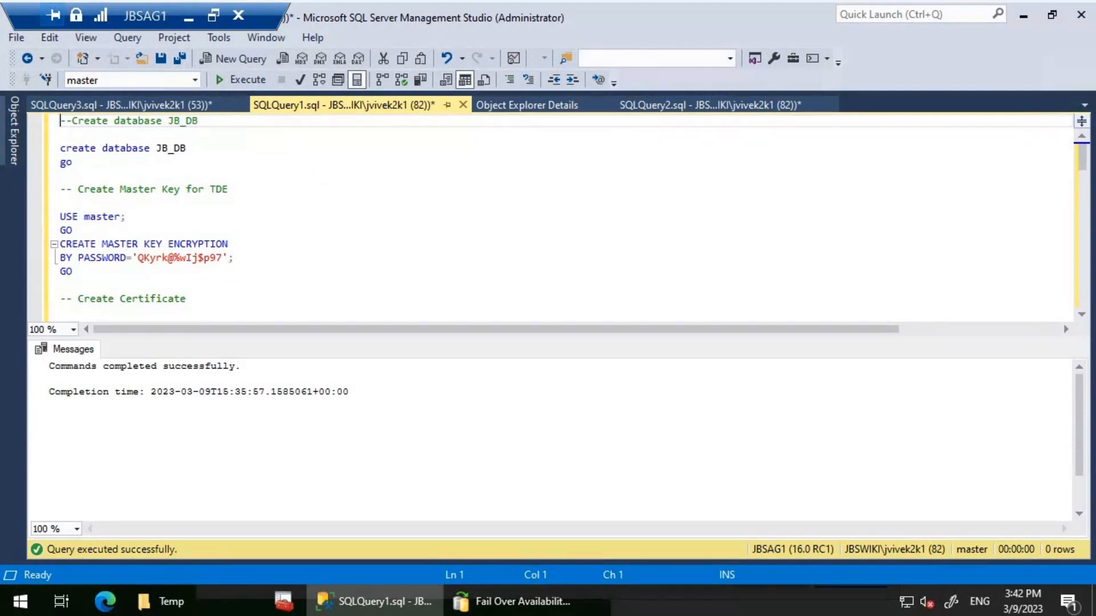
Pin Object Explorer open and collapse the JBSAG2 and JBSAG3 server trees
click(14, 132)
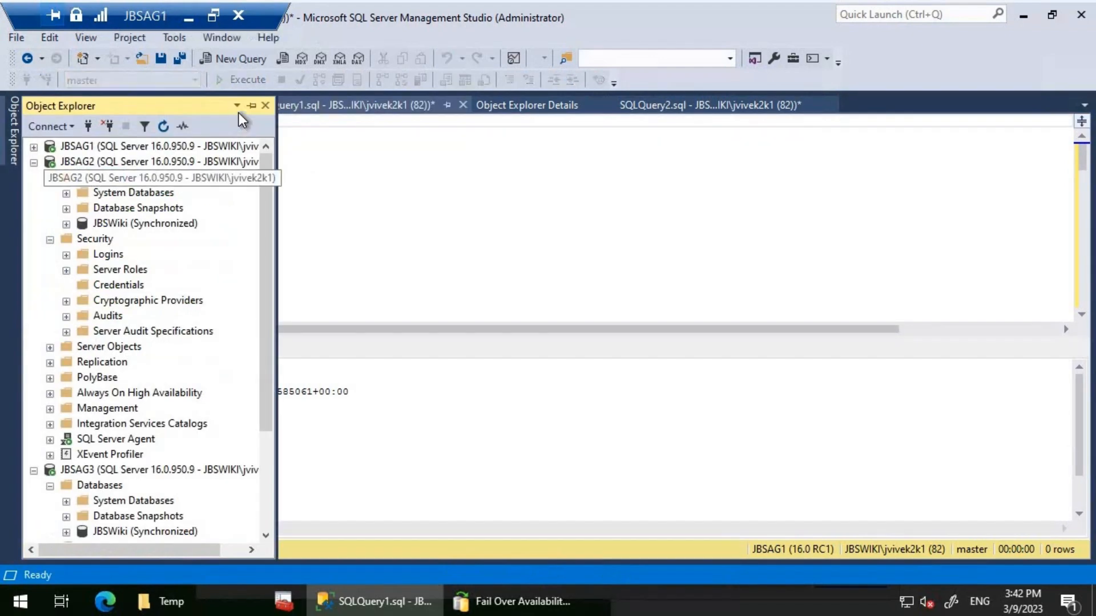
click(252, 106)
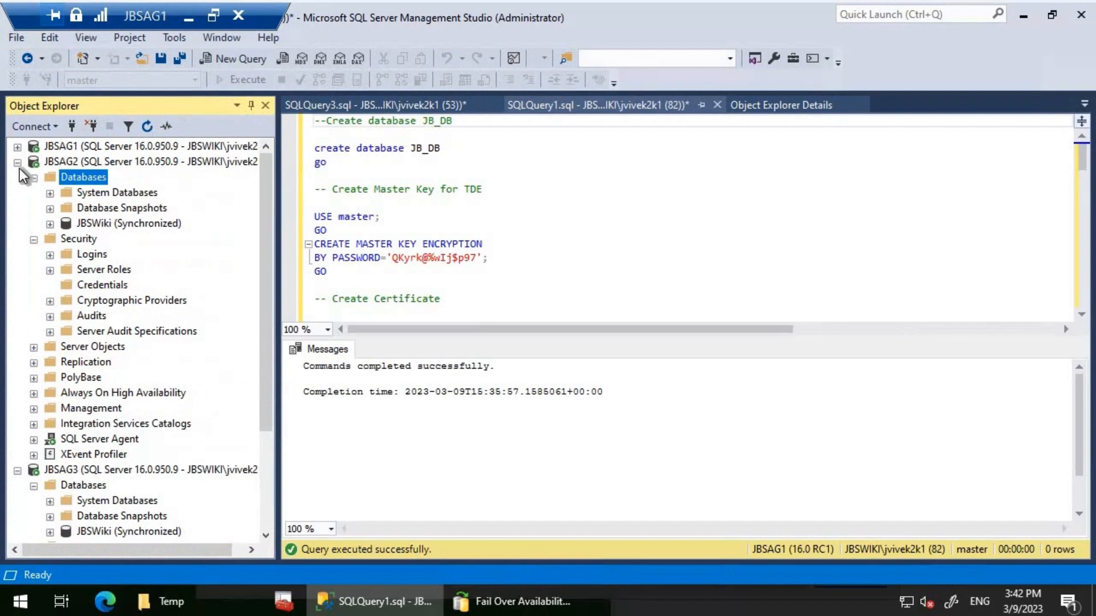
click(17, 163)
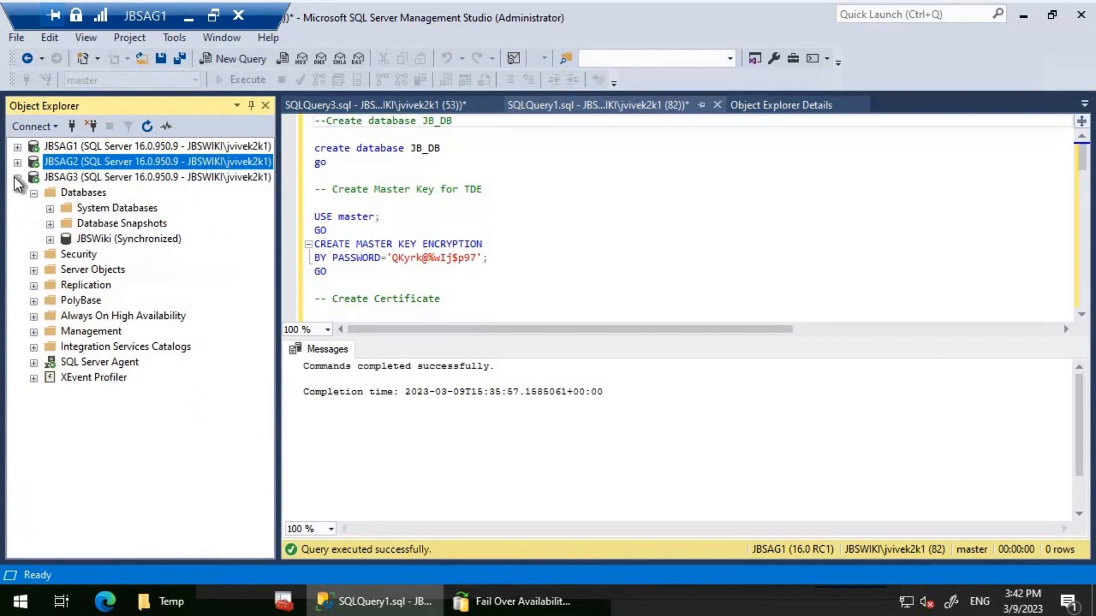
click(18, 178)
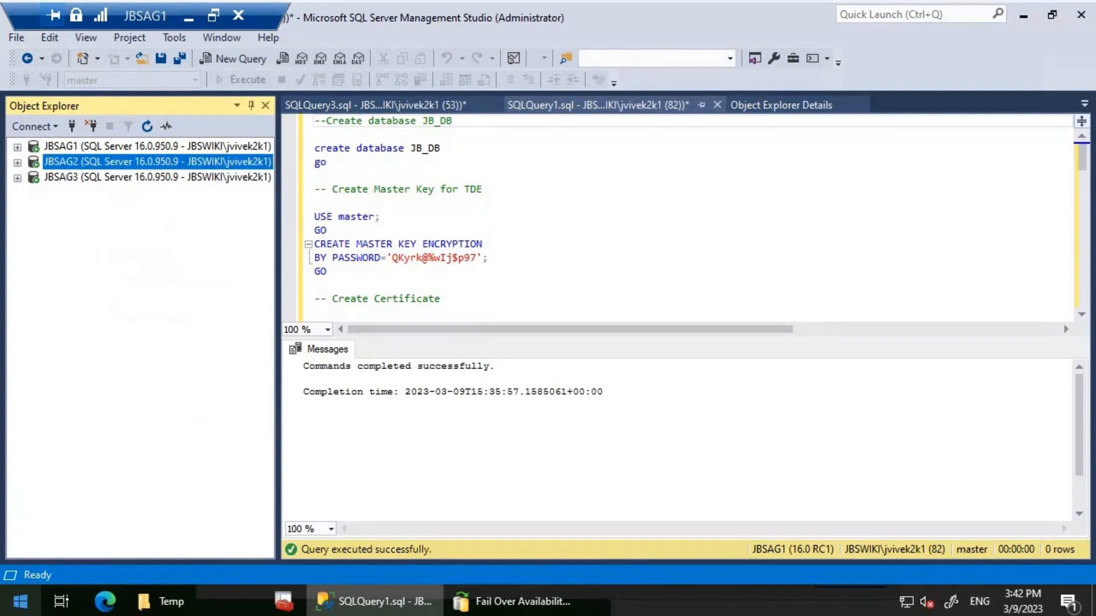
Under JBSAG1, refresh the Availability Groups folder and expand Availability Databases in the JBSAG group
click(18, 147)
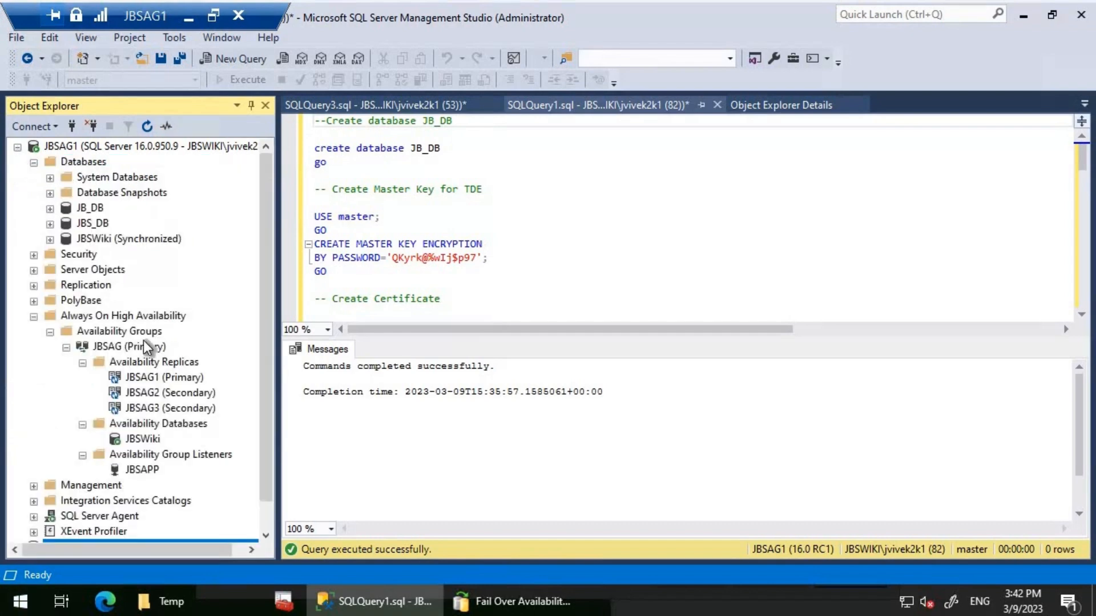
click(119, 331)
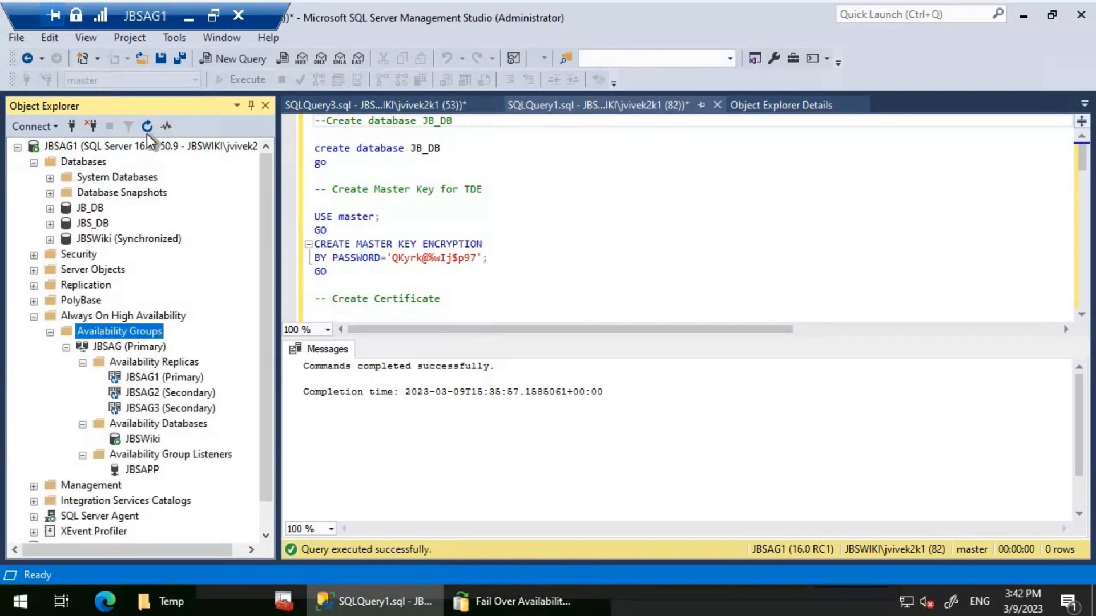
click(68, 348)
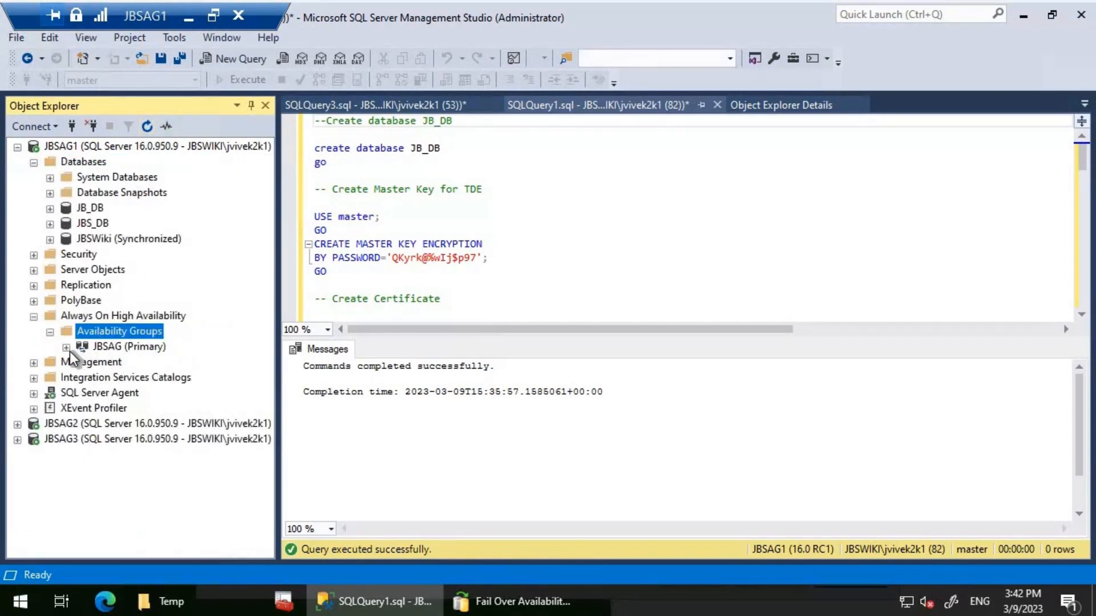
click(67, 348)
click(82, 379)
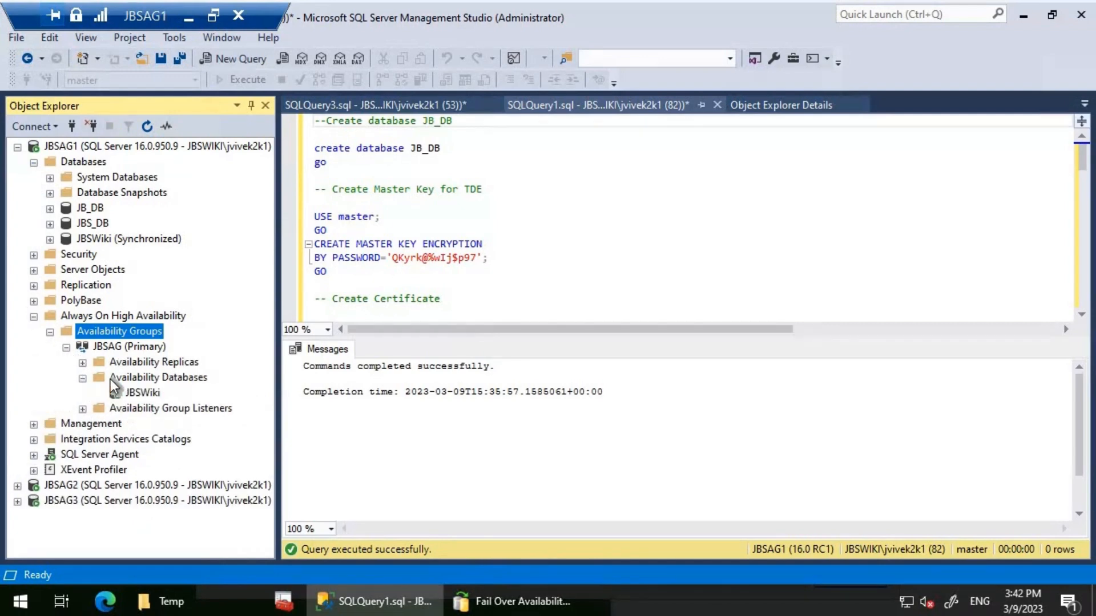
Start adding a database to availability group JBSAG, maximize the wizard and proceed to the Select Databases page
right_click(111, 379)
click(154, 389)
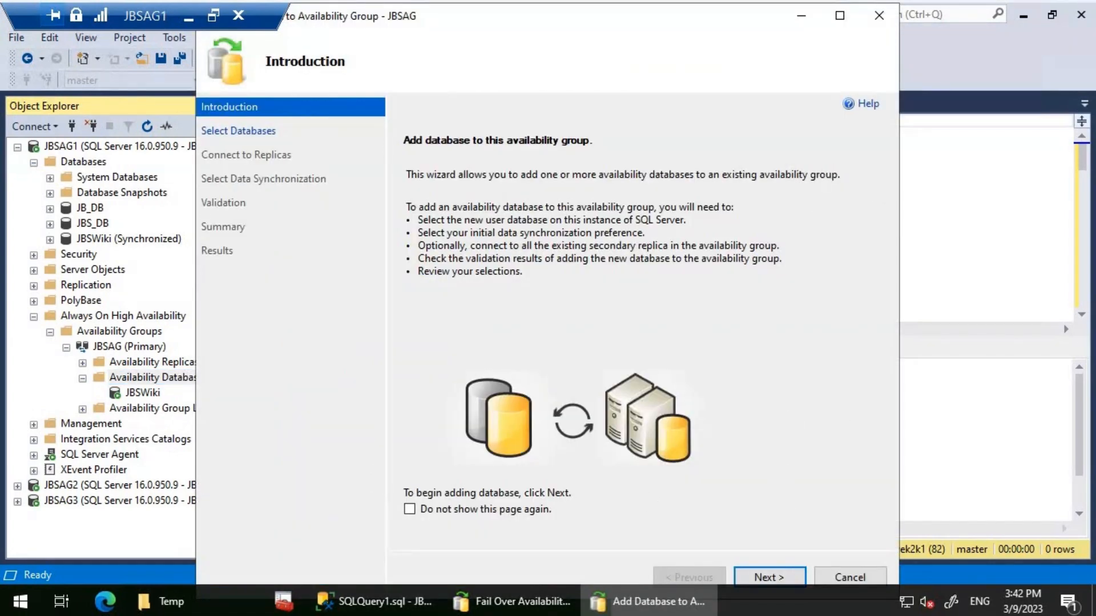
click(840, 16)
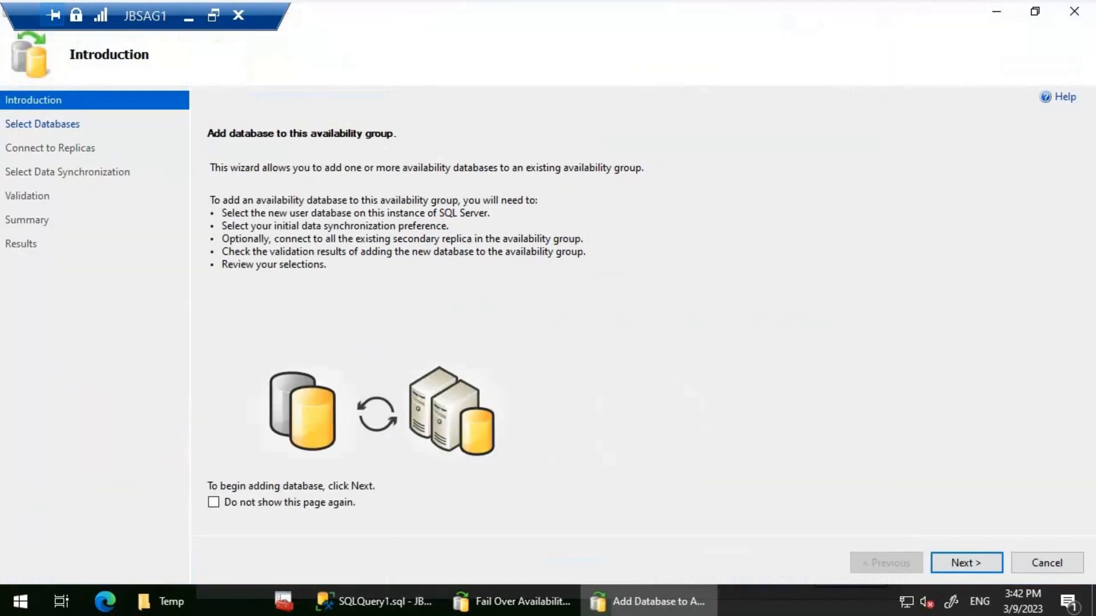
click(964, 564)
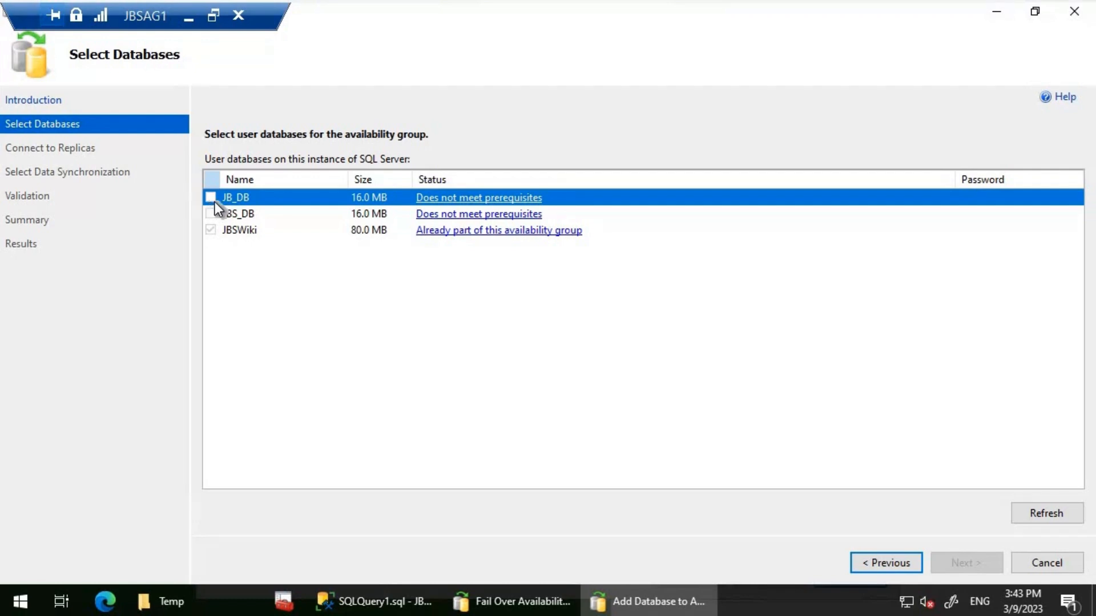
Check why JB_DB does not meet the availability group prerequisites, keeping the wizard open
click(468, 197)
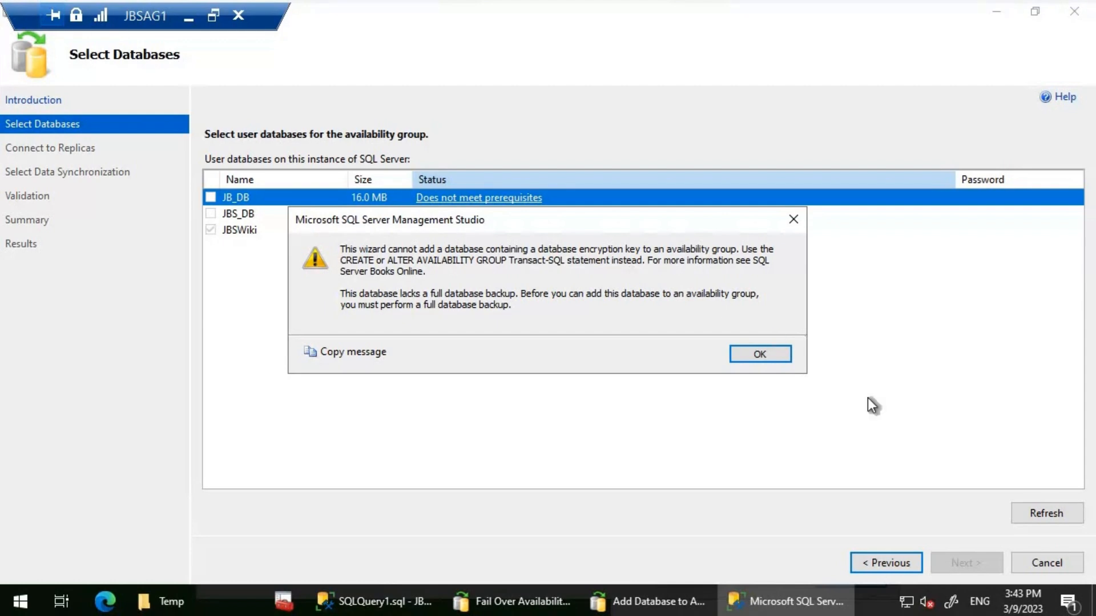
click(763, 355)
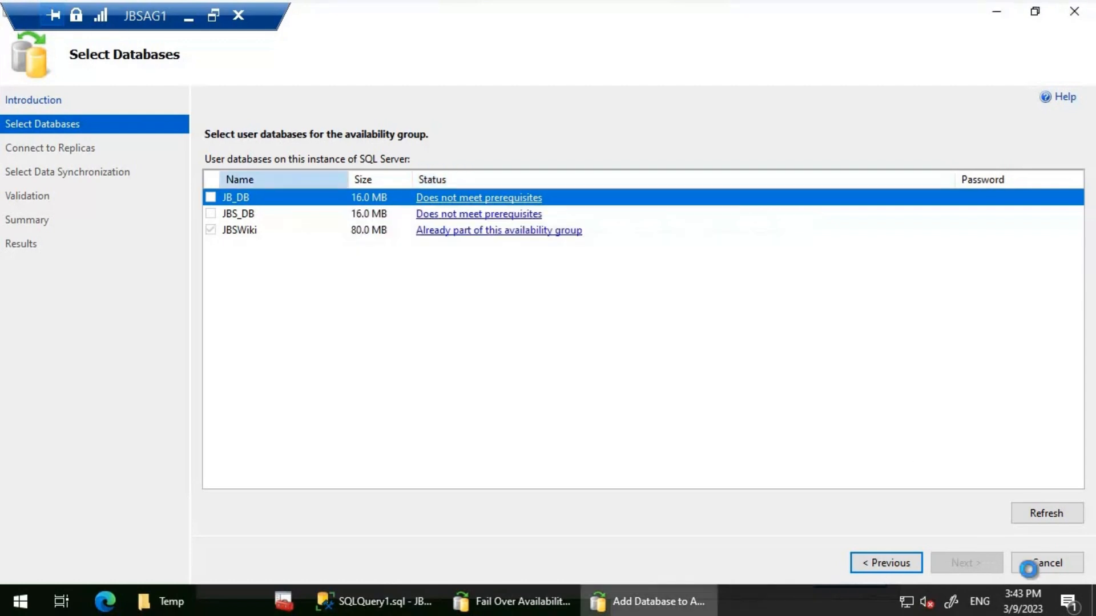
key(Escape)
click(679, 362)
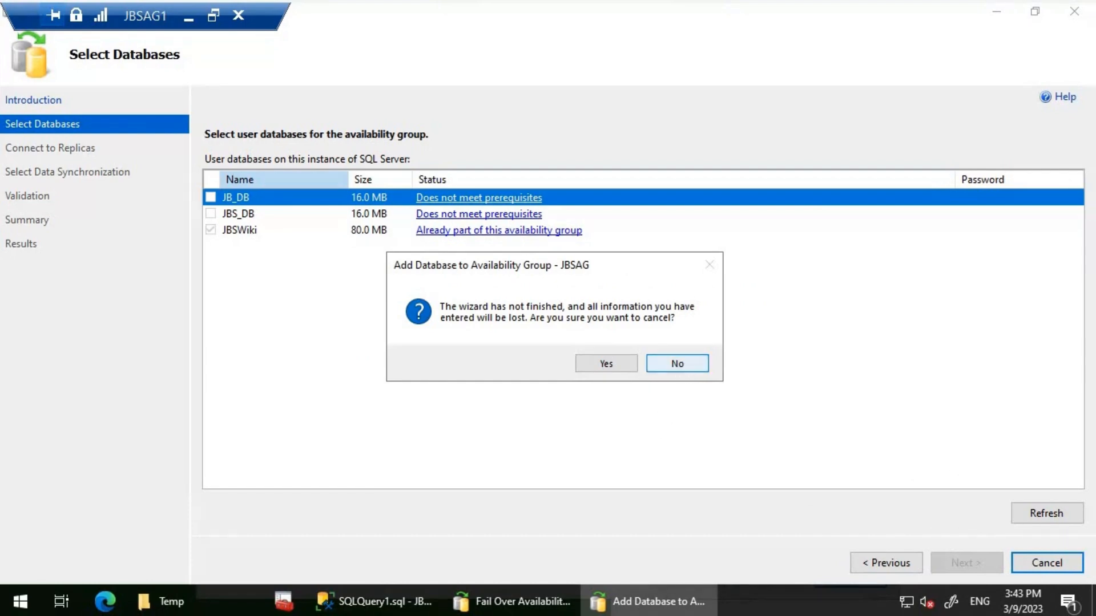
Back in Management Studio, take a full backup of JB_DB on JBSAG1 to c:\temp\jbdb.bak instead of the default destination
click(436, 598)
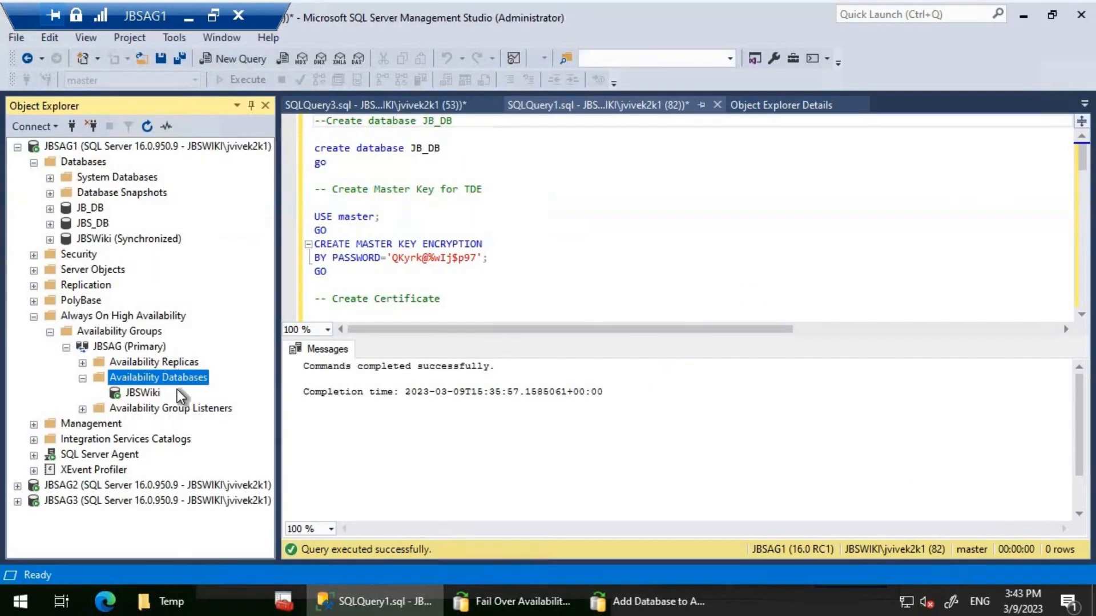
right_click(98, 210)
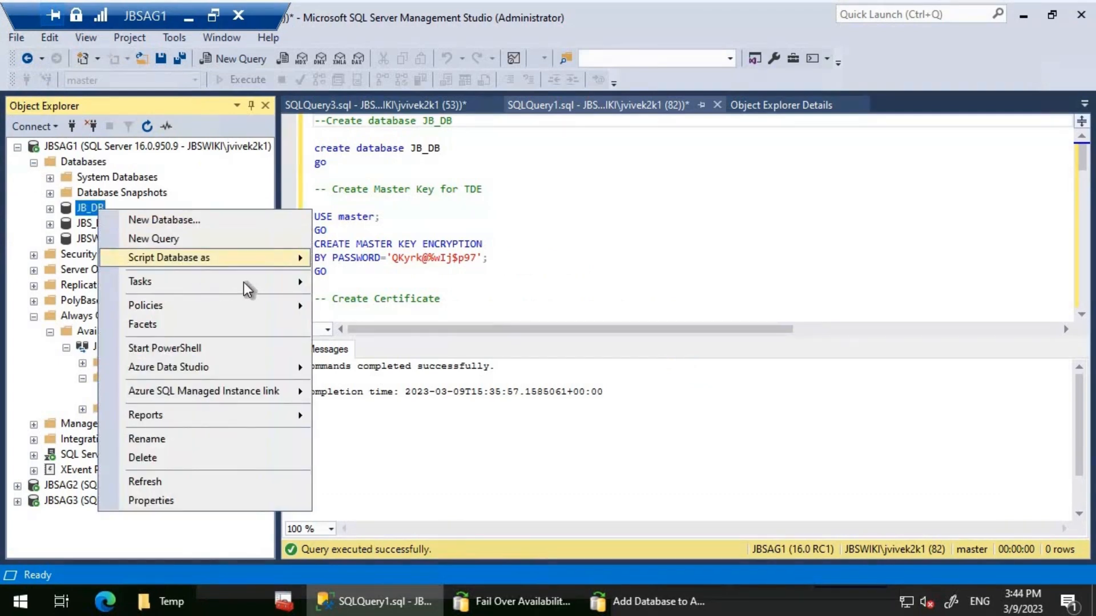
mouse_move(244, 282)
click(396, 207)
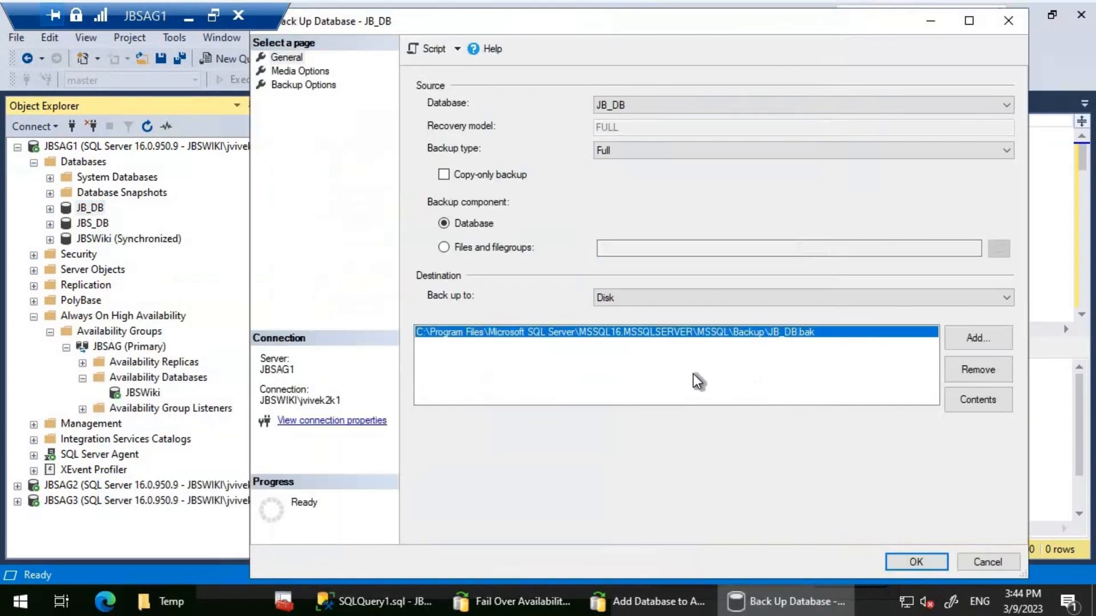
click(976, 361)
click(987, 337)
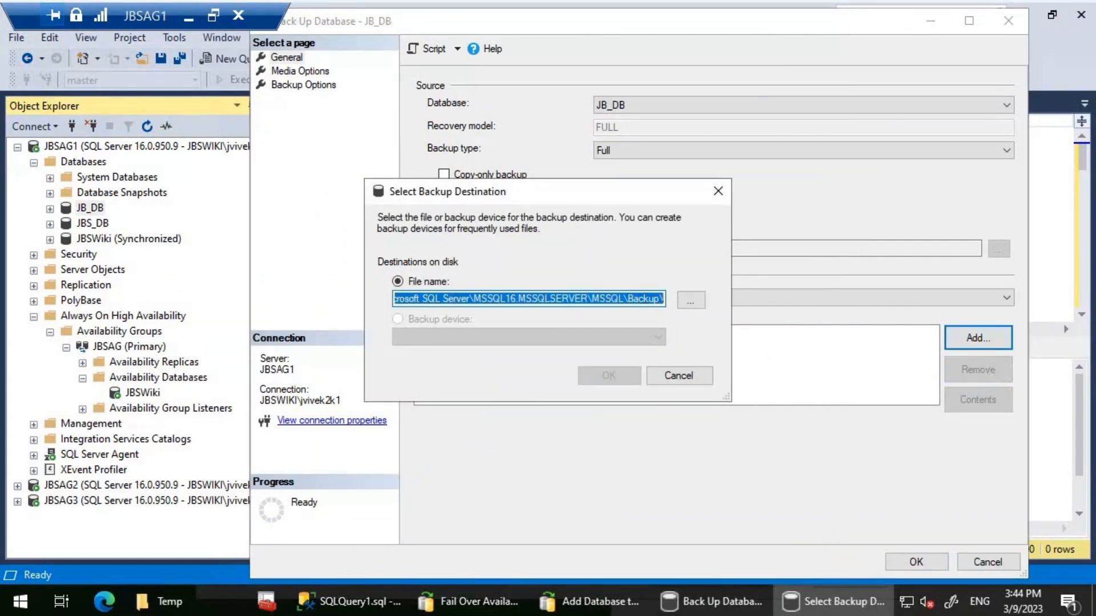
text(c:	emp)
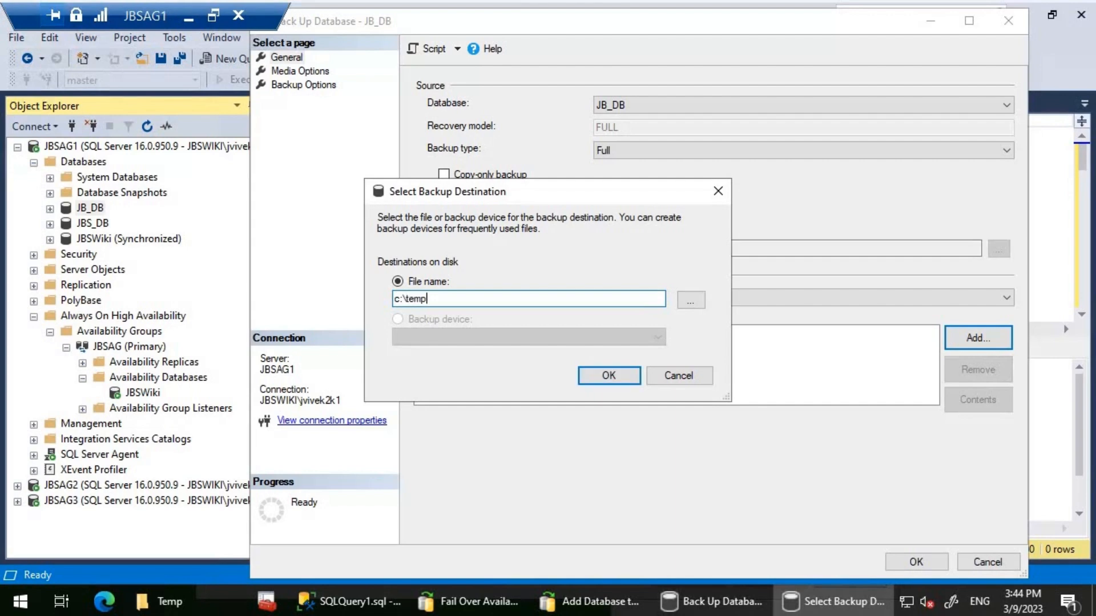
text(\jbdb.bak)
key(Return)
click(918, 564)
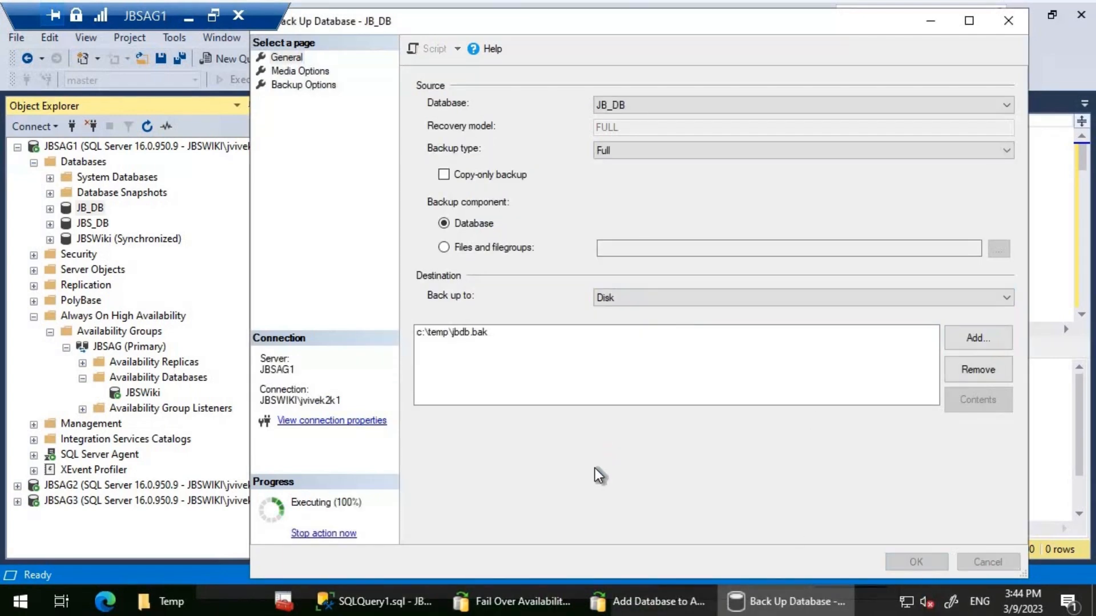
click(843, 327)
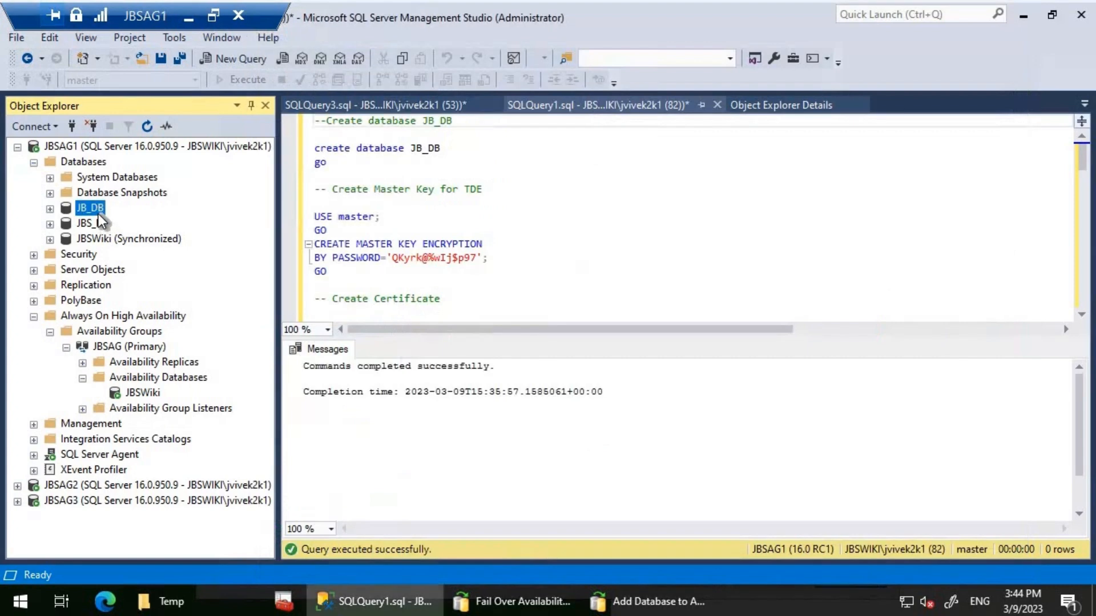
Take a transaction log backup of JB_DB on JBSAG1, replacing the existing backup destination with c:\temp\jbdb.trn
right_click(98, 214)
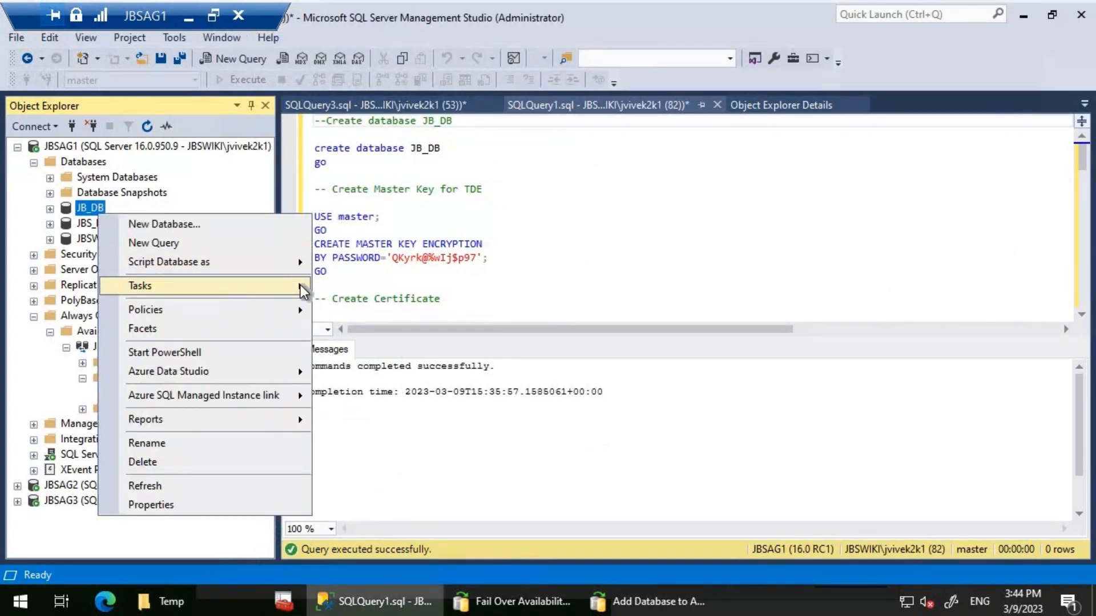
mouse_move(300, 285)
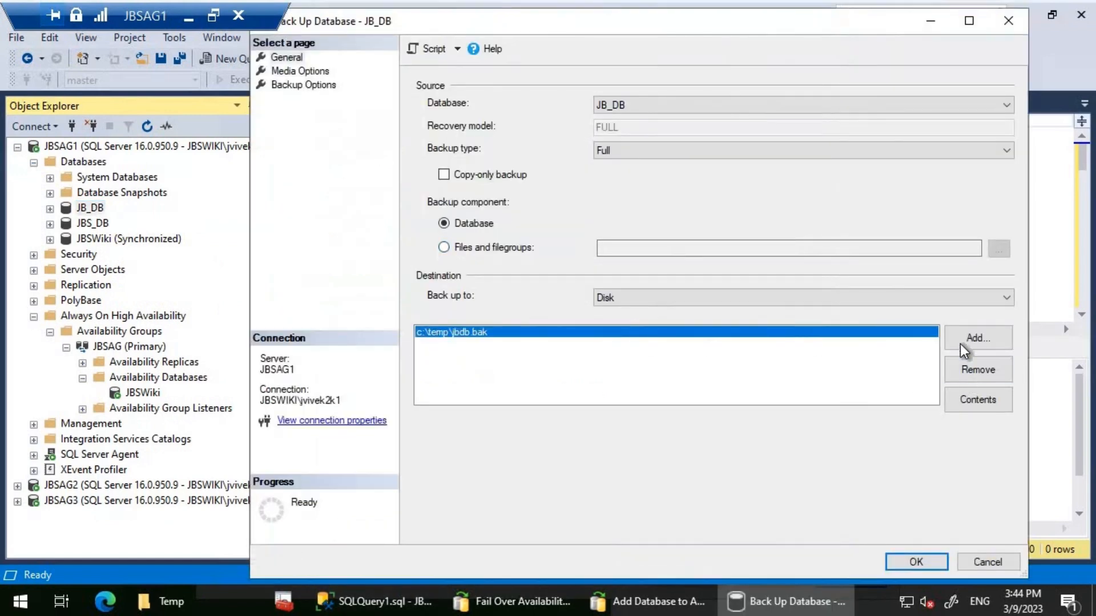
click(963, 364)
click(961, 342)
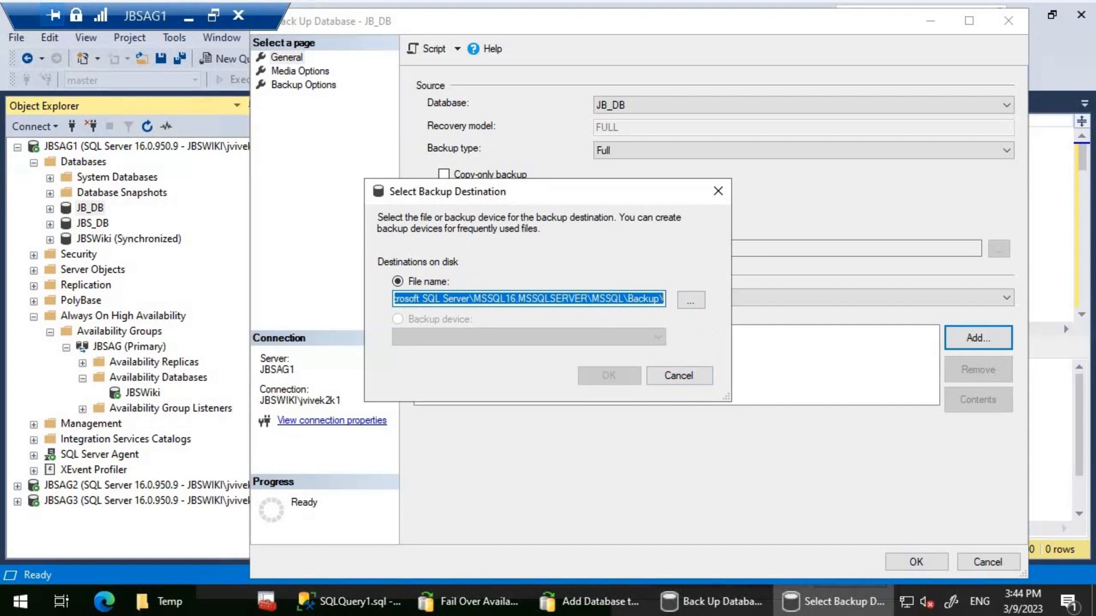
text(c:\temp)
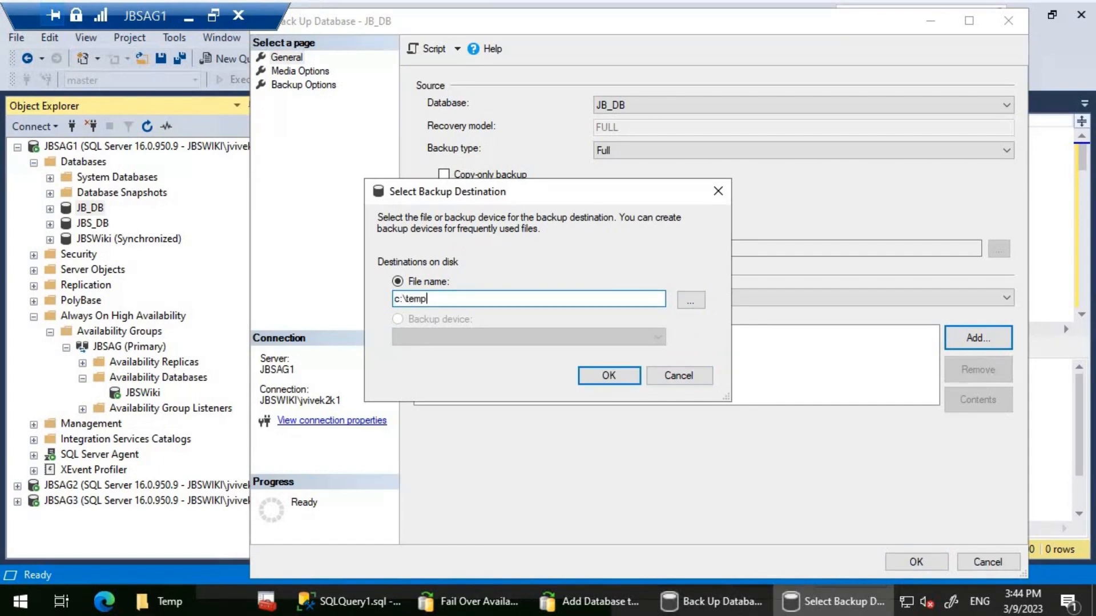
text(\)
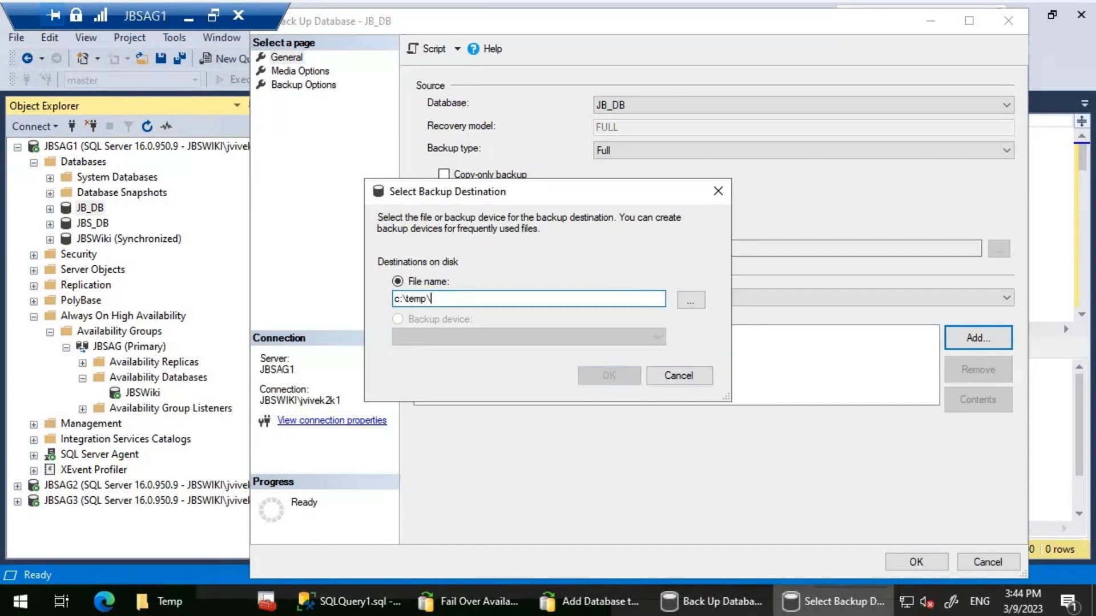
text(jbdb)
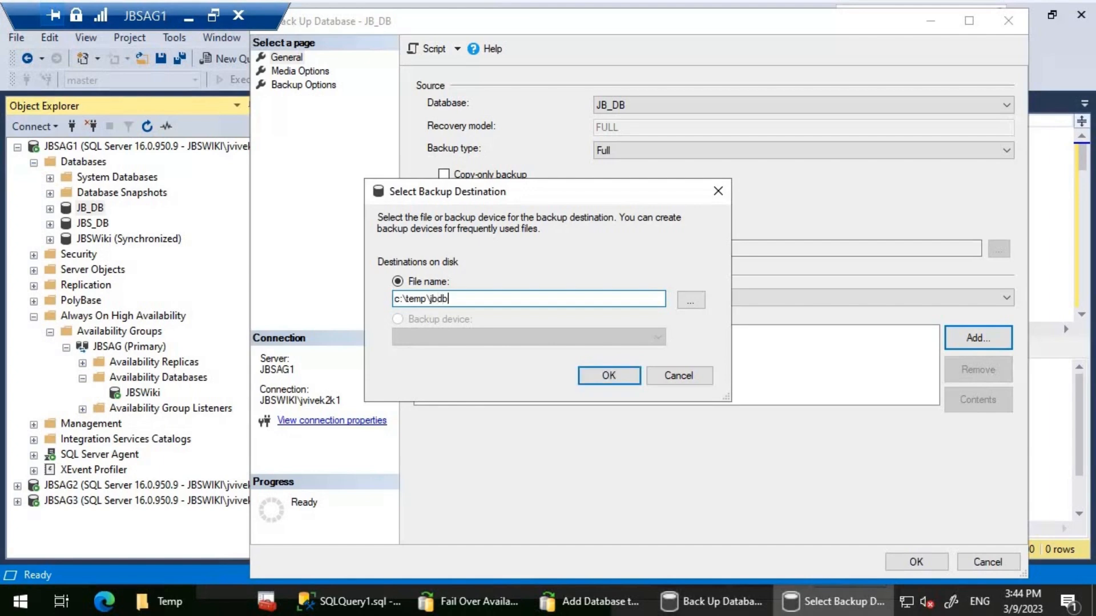
text(.trn)
key(Return)
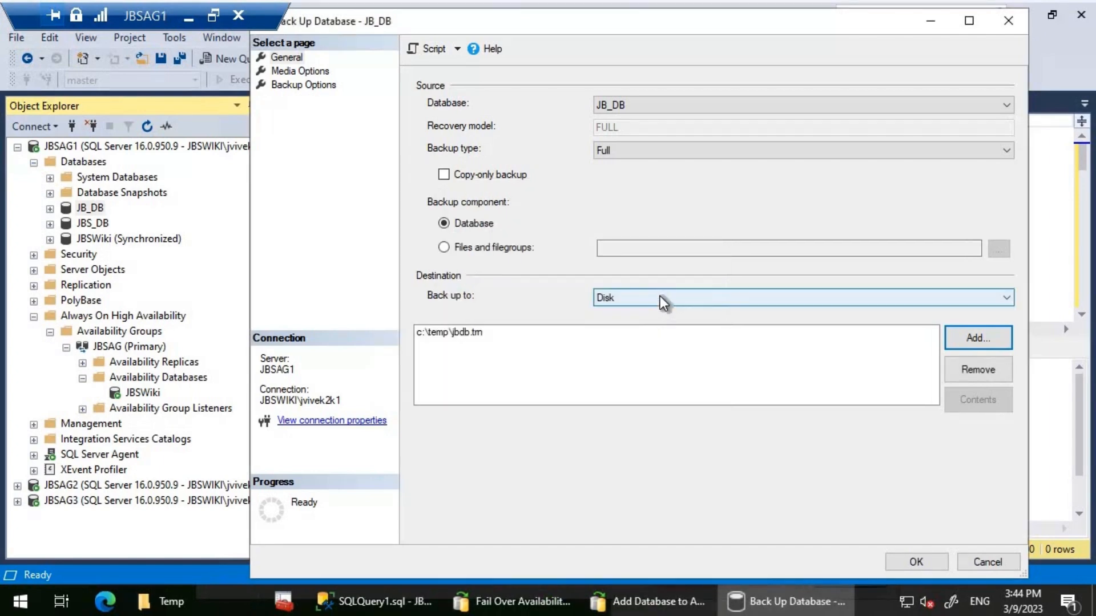
click(616, 153)
click(612, 188)
click(917, 561)
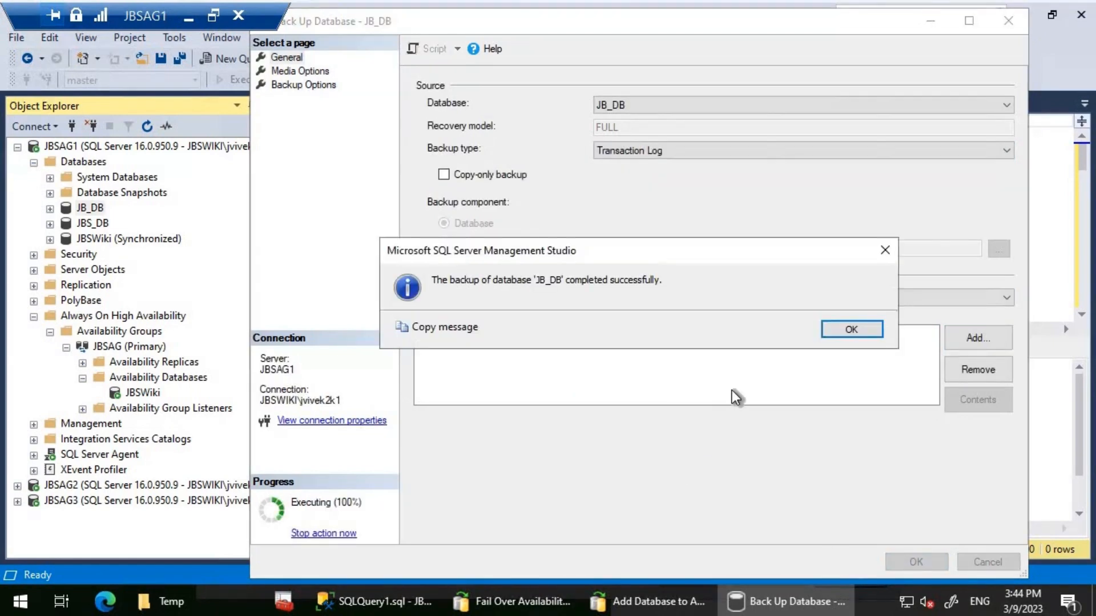
click(853, 329)
Take a full backup of JBS_DB on JBSAG1 to c:\temp\jbs_db.bak instead of the default destination
right_click(99, 225)
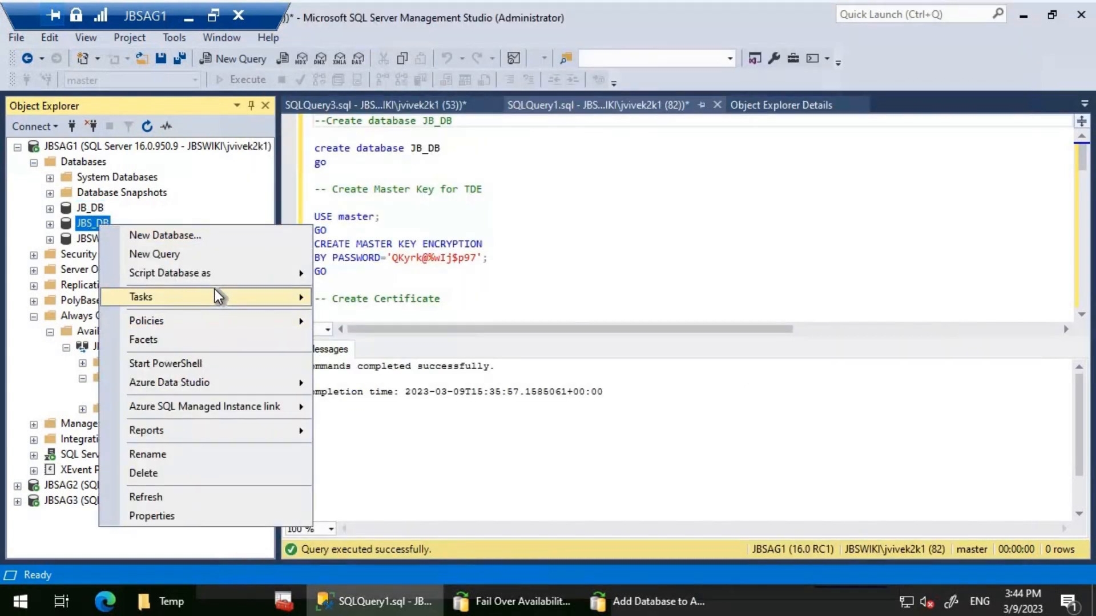
mouse_move(214, 290)
key(Return)
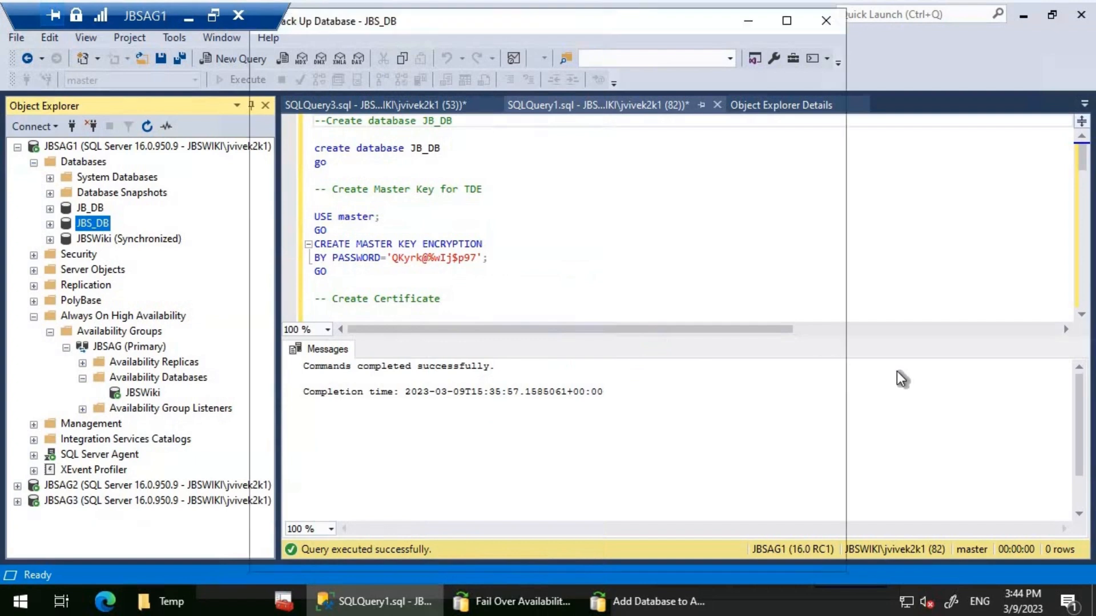
click(978, 370)
click(977, 346)
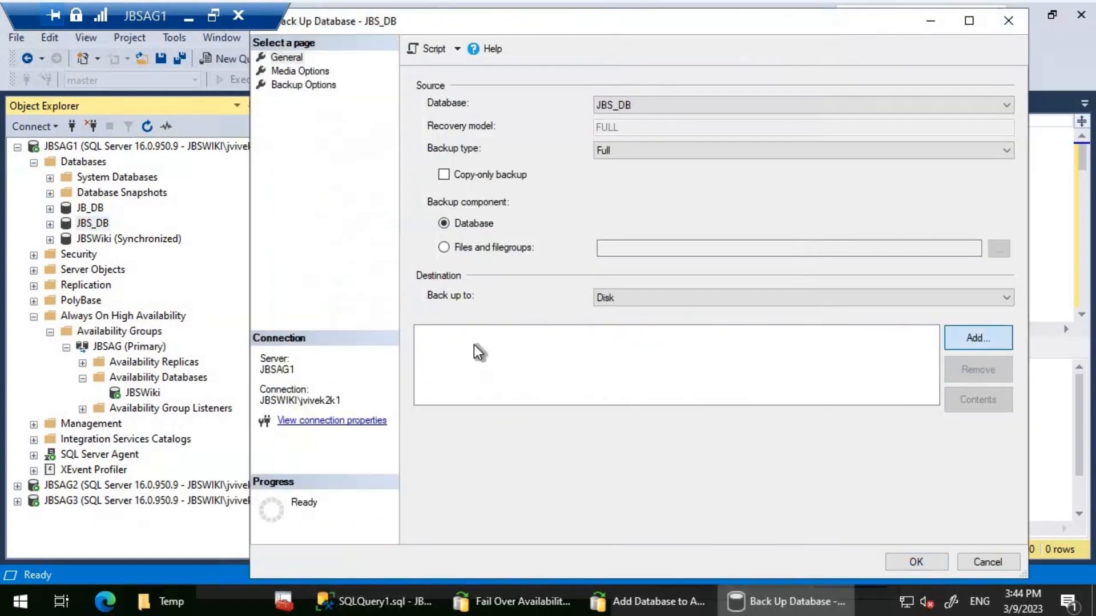
text(c:)
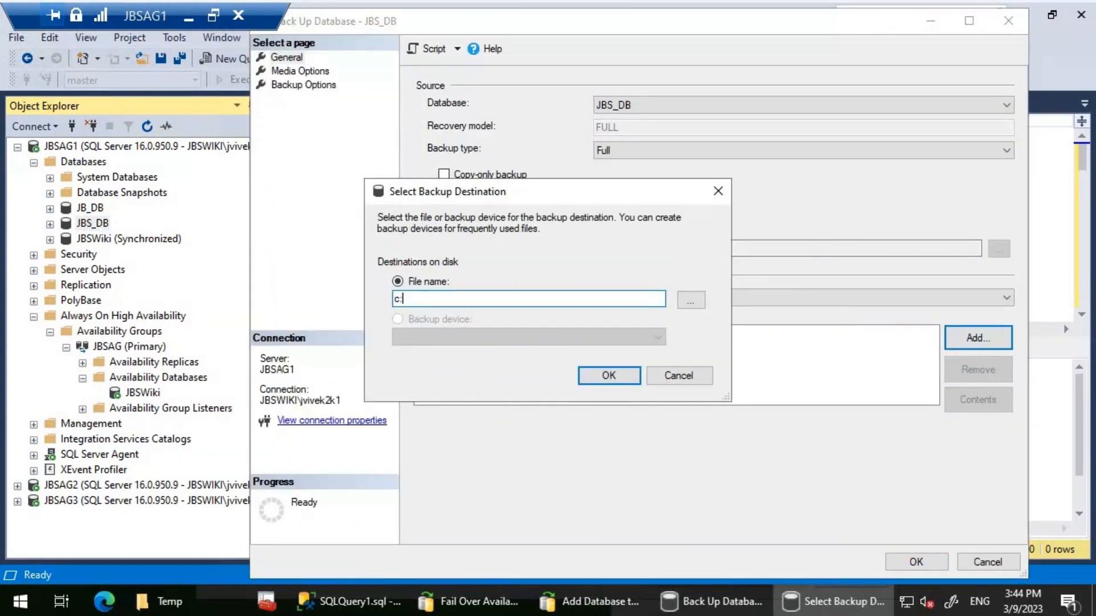
text(\temp\jbs_db.bak)
key(Return)
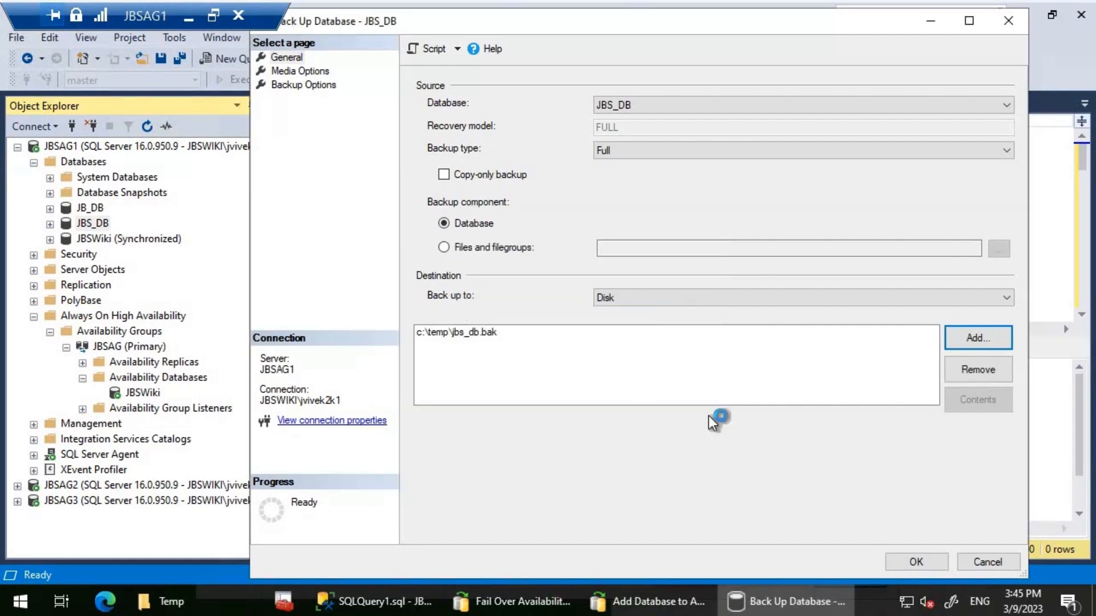
key(Return)
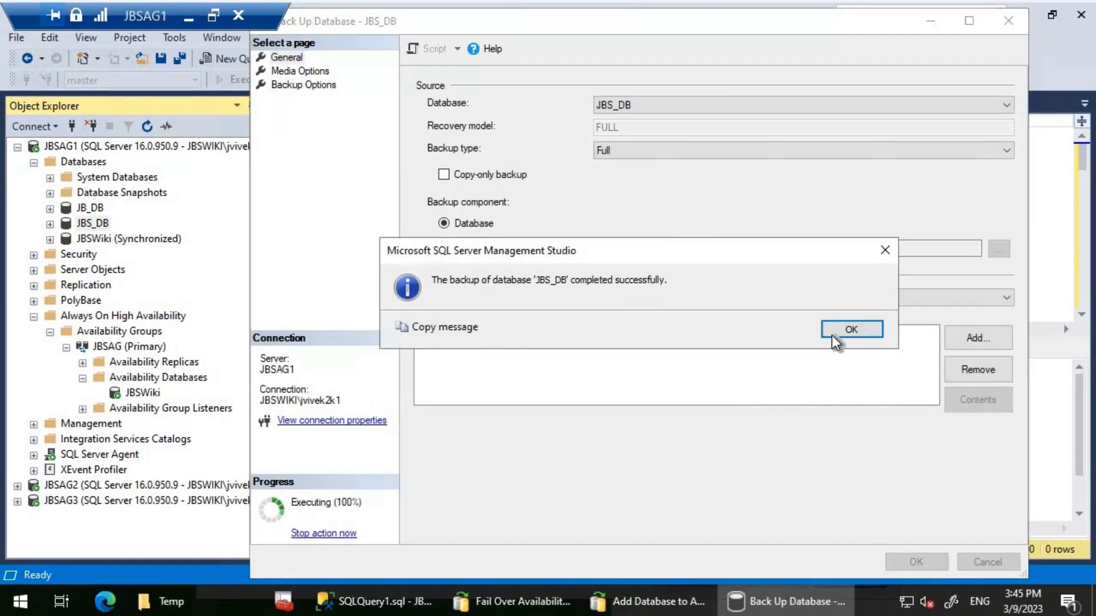
key(Return)
Take a transaction log backup of JBS_DB on JBSAG1, replacing the existing backup destination with c:\temp\jbs_db.trn
right_click(92, 219)
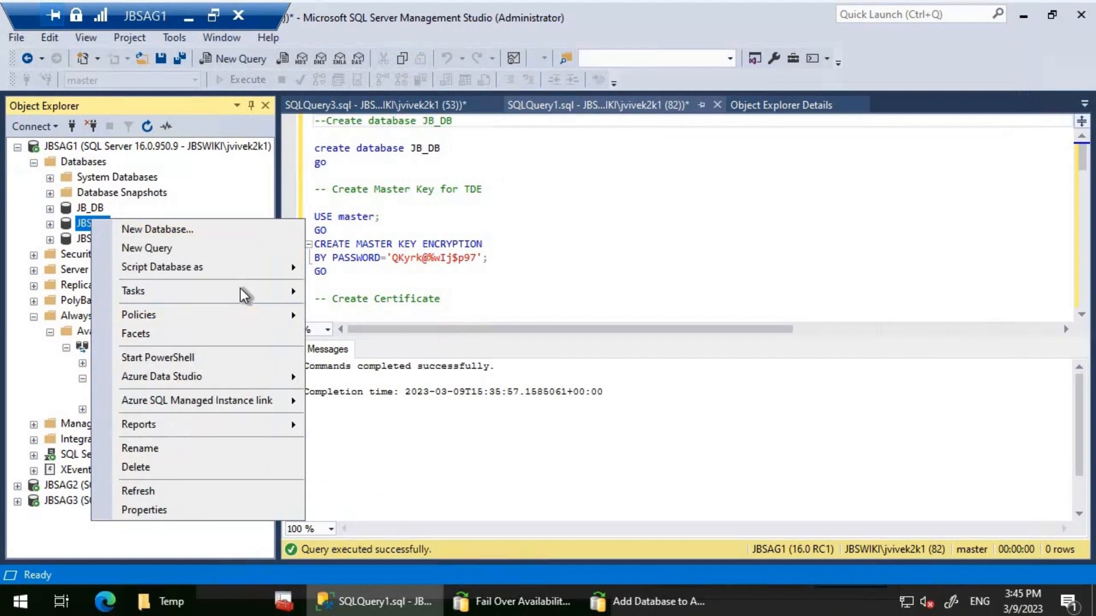
mouse_move(241, 290)
click(378, 205)
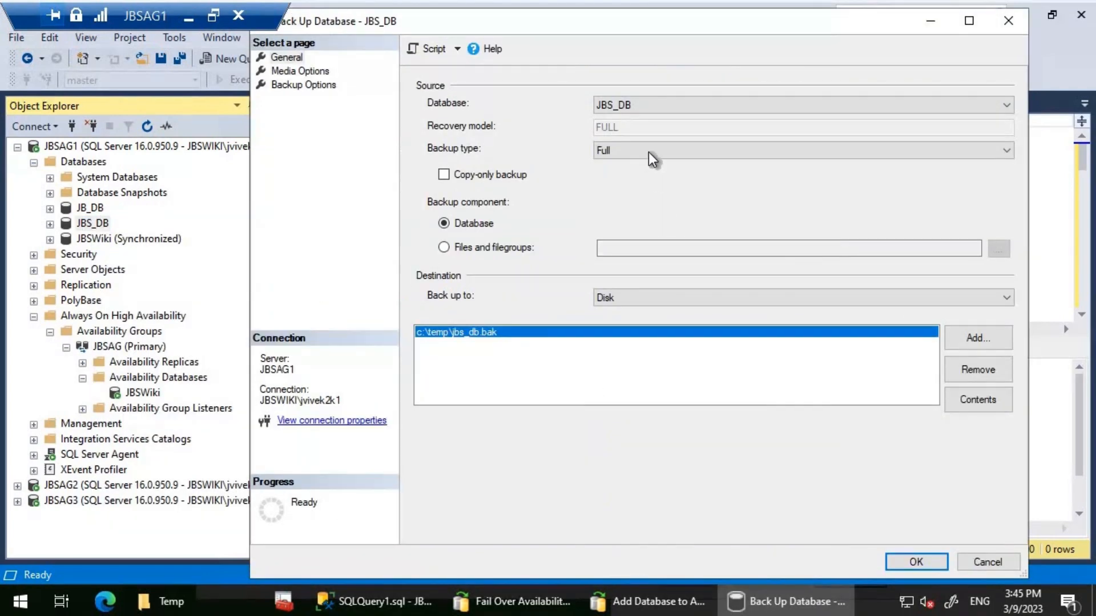
click(649, 152)
key(Return)
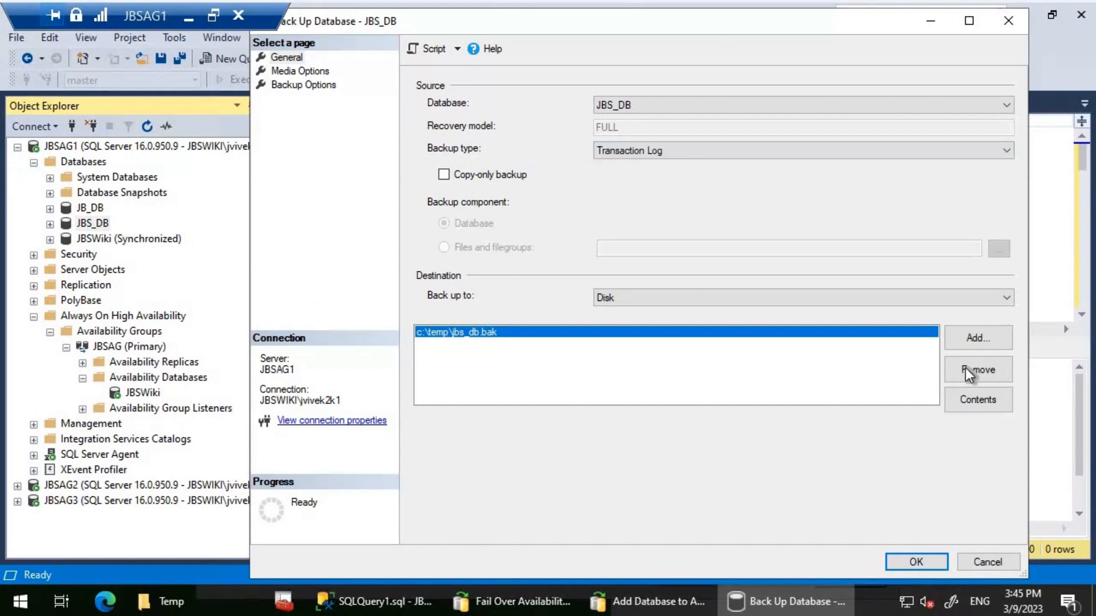
click(970, 369)
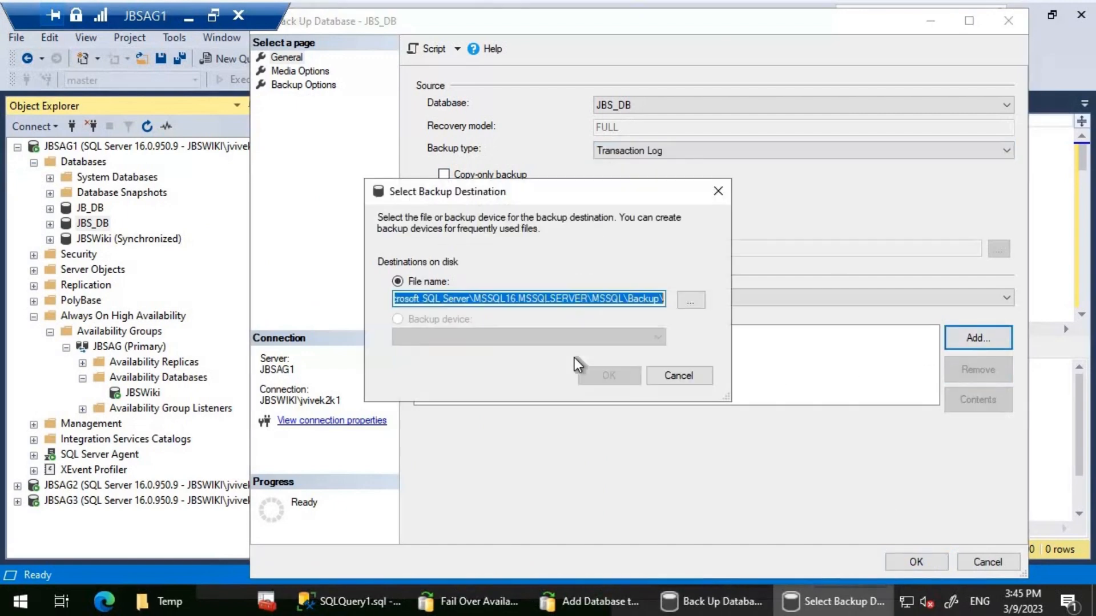
text(c)
text(:	emp)
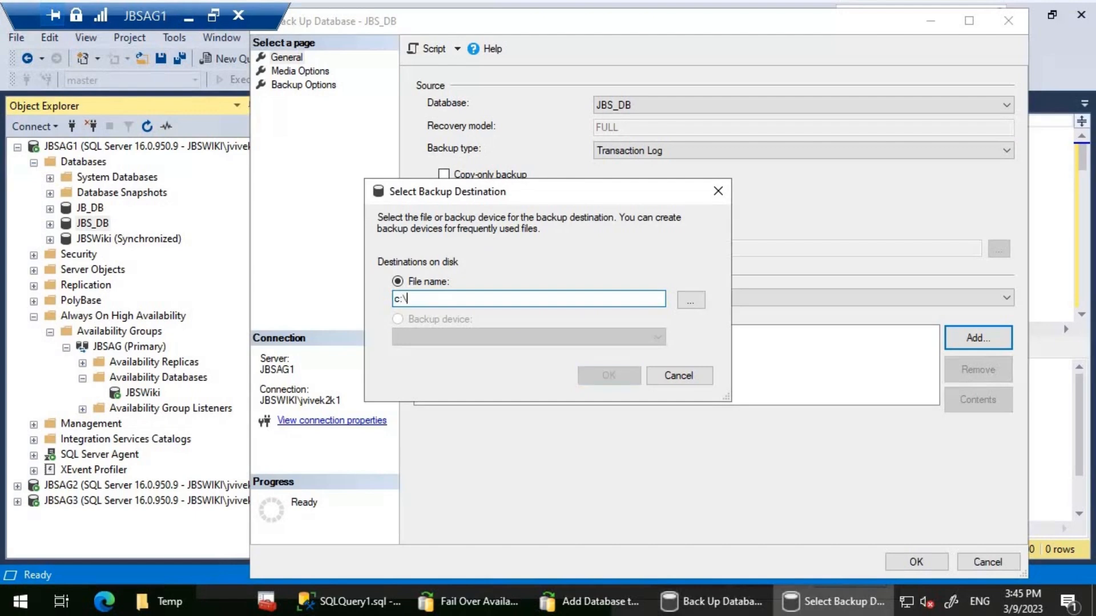
text(\jbs_db.trn)
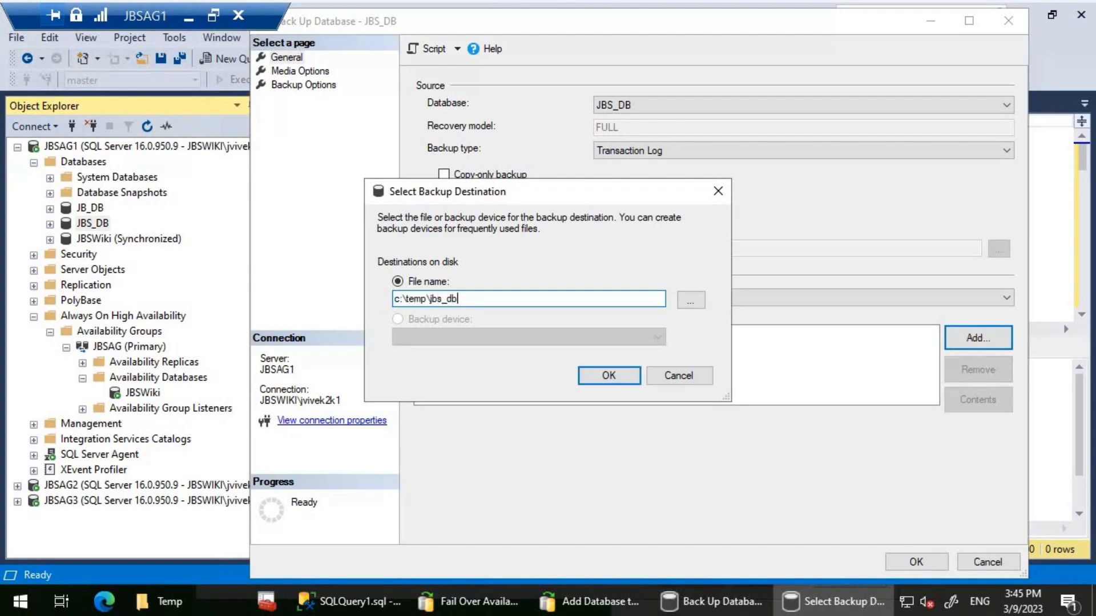
click(608, 375)
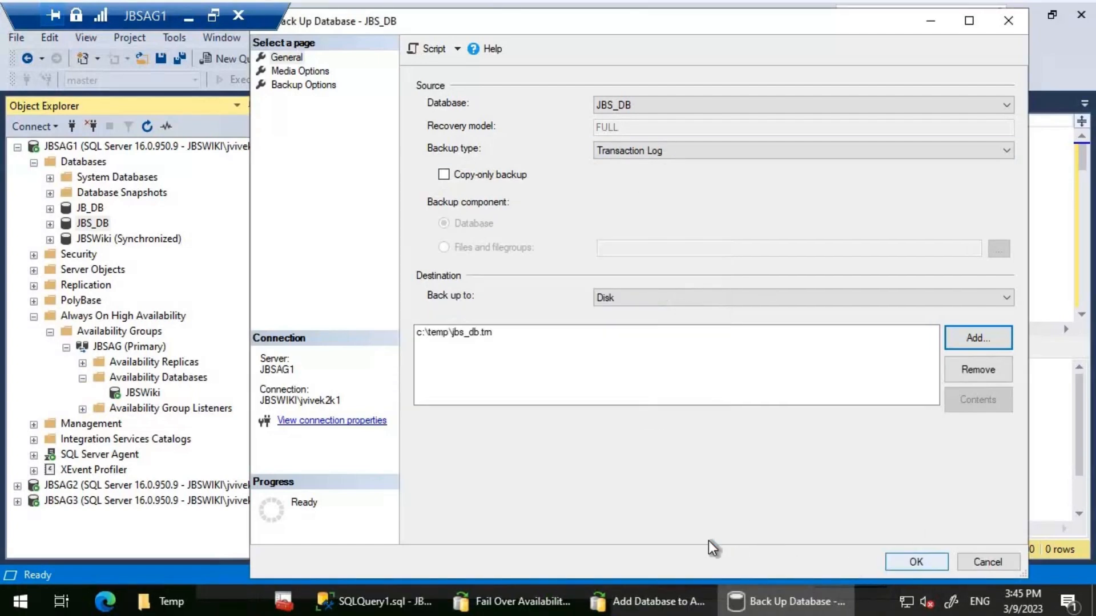
key(Return)
click(849, 332)
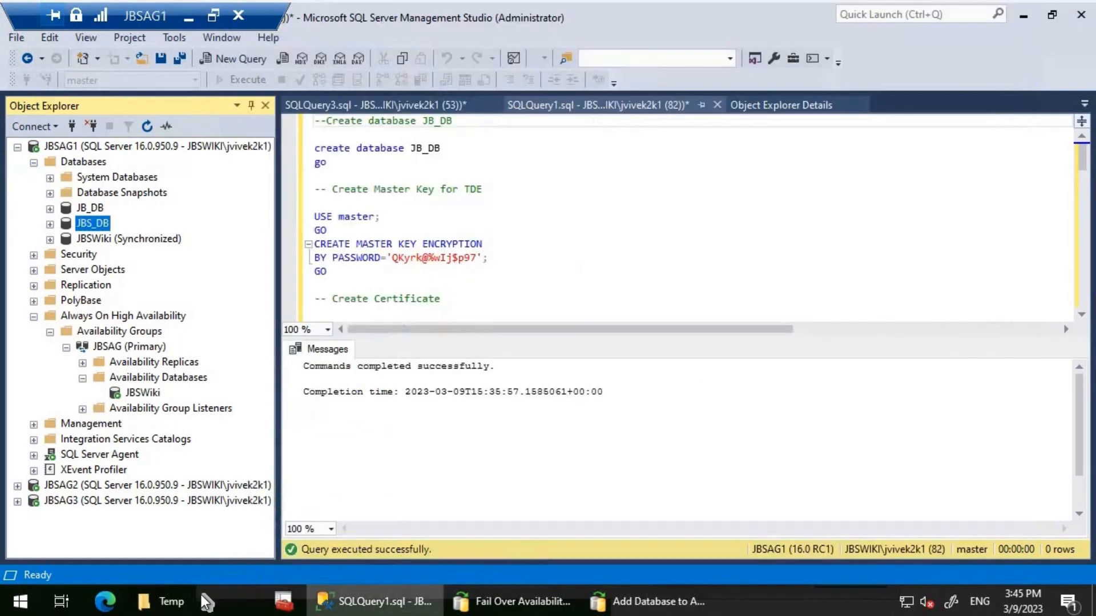
In File Explorer, copy the four jbdb and jbs_db backup files from c:\temp to \\jbsag3\c$\Temp
click(200, 595)
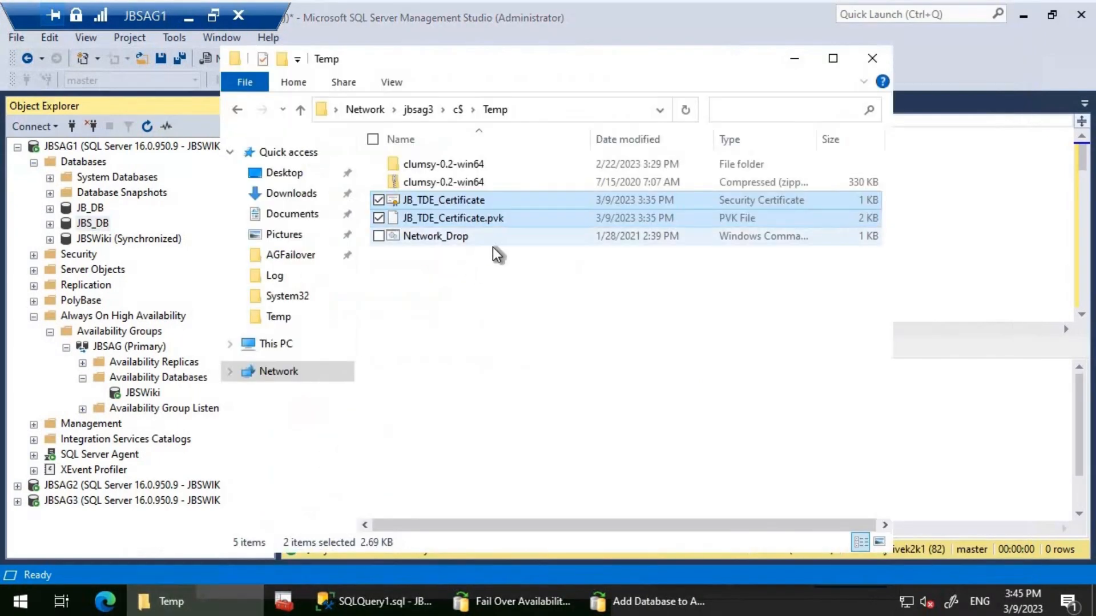
click(554, 110)
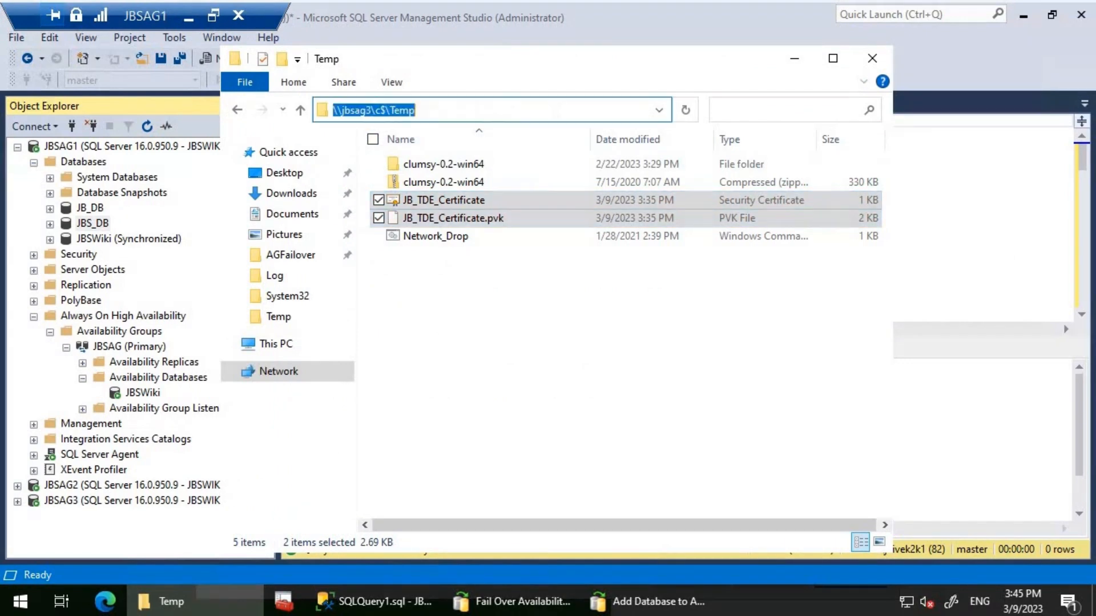
text(c:\temp)
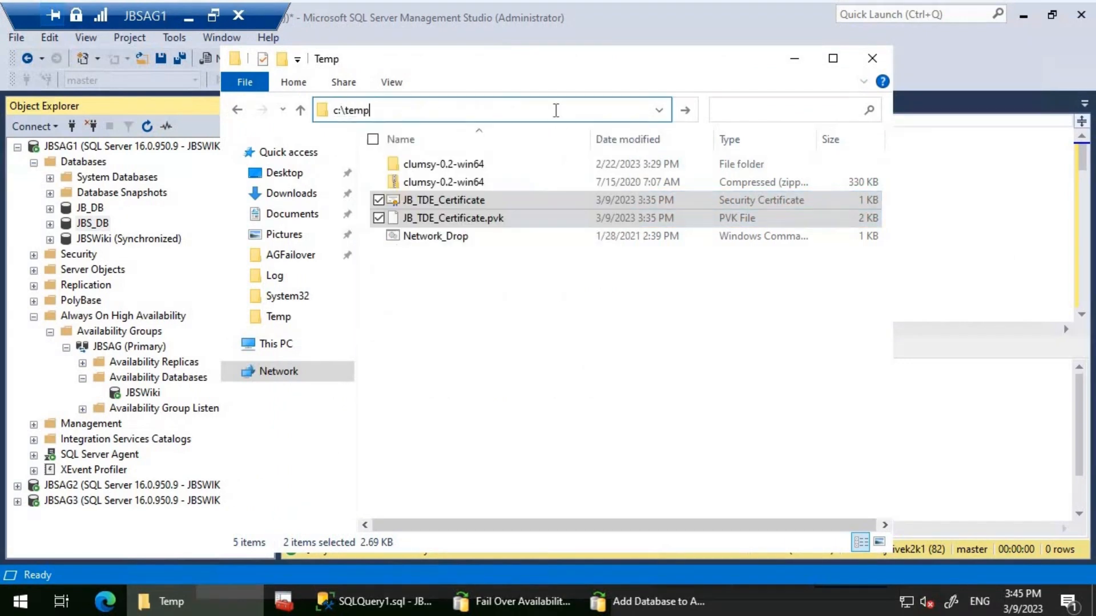
key(Return)
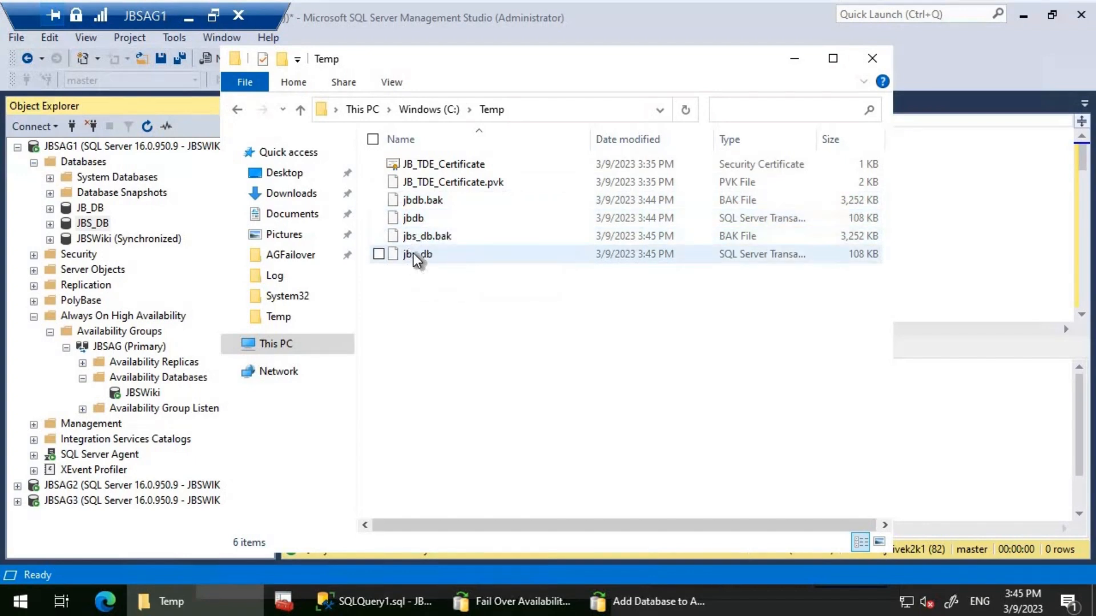
drag(475, 311, 403, 197)
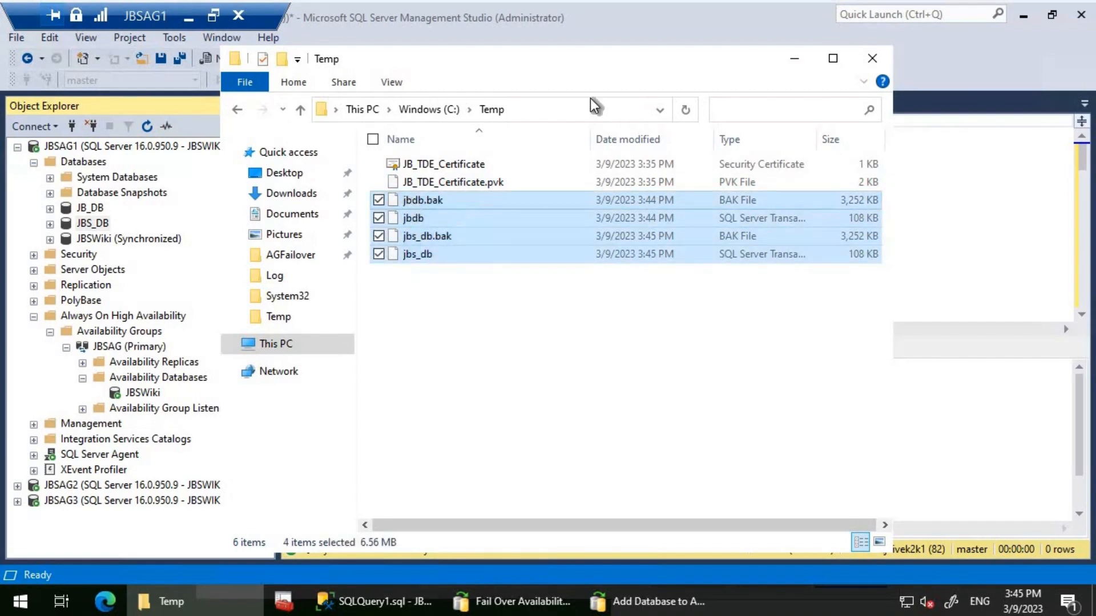
click(237, 110)
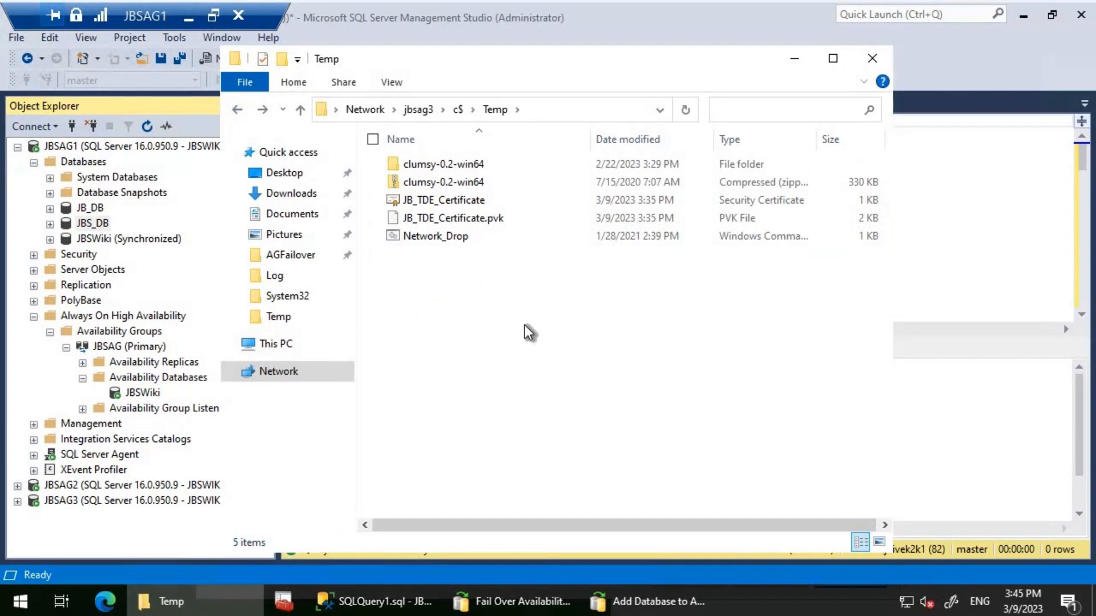
key(ctrl+v)
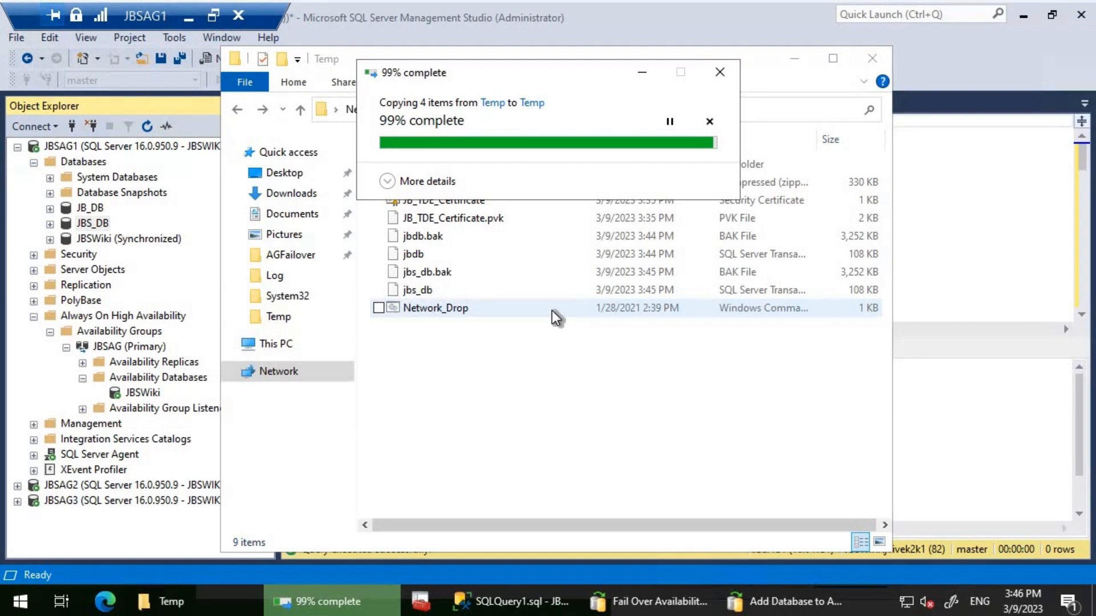
Paste the same four backup files into the Temp folder on jbsag2's c$ share and minimize File Explorer
click(235, 111)
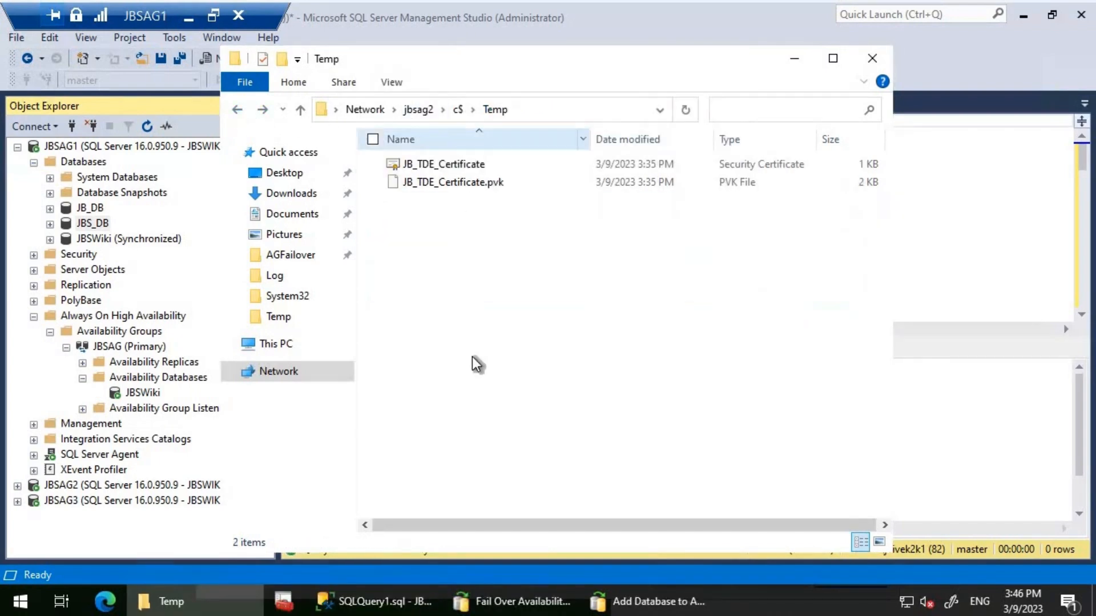
key(ctrl+v)
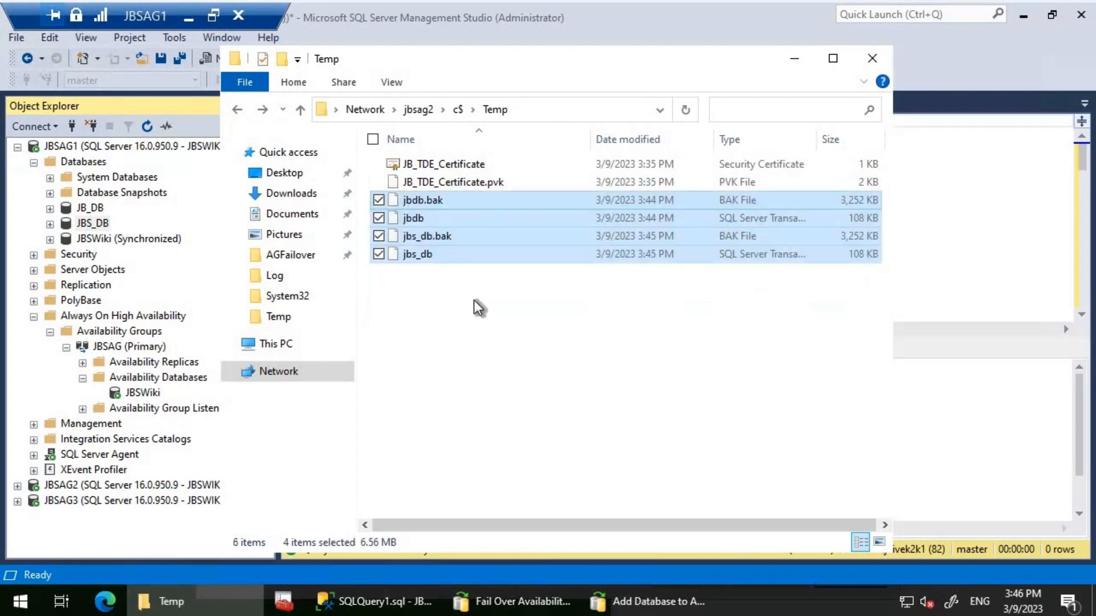
click(786, 60)
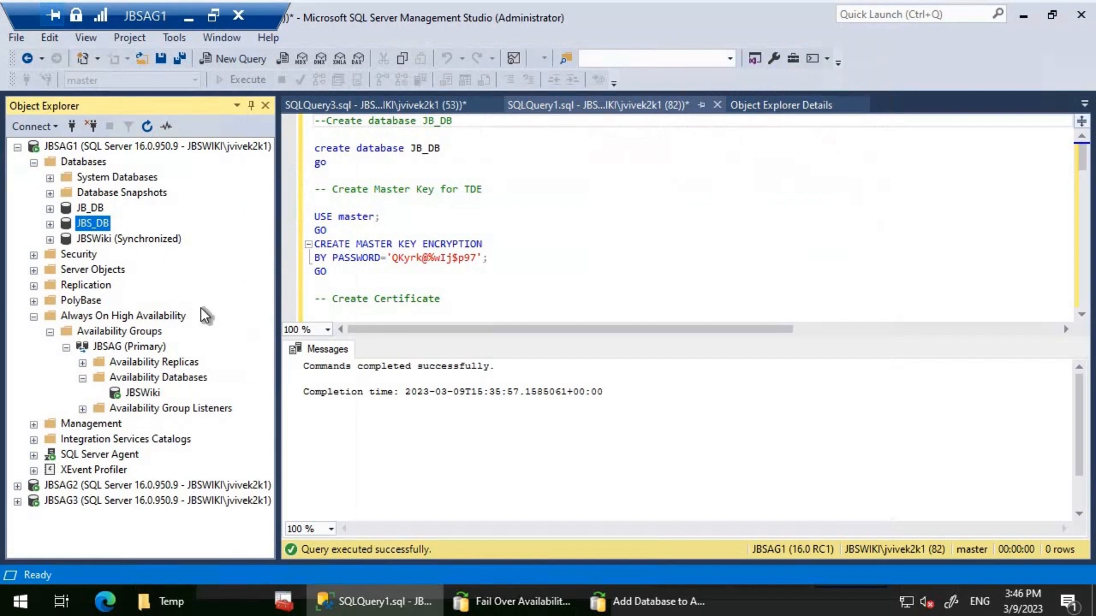
In the Add Database wizard, refresh the database list, read the status explanation for JB_DB and cancel the wizard
click(638, 597)
click(1054, 512)
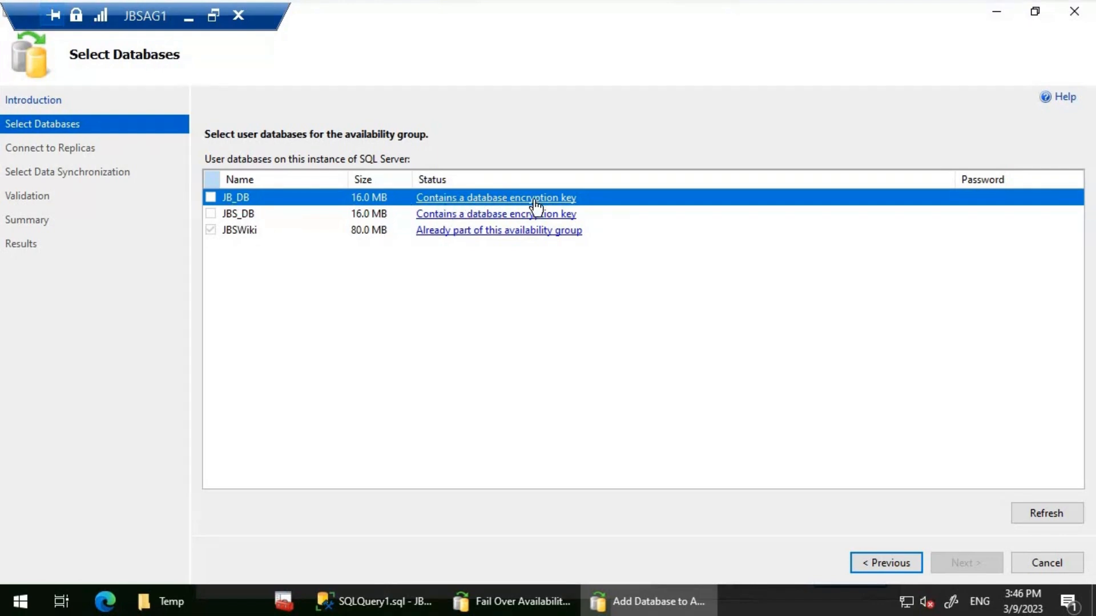
click(571, 197)
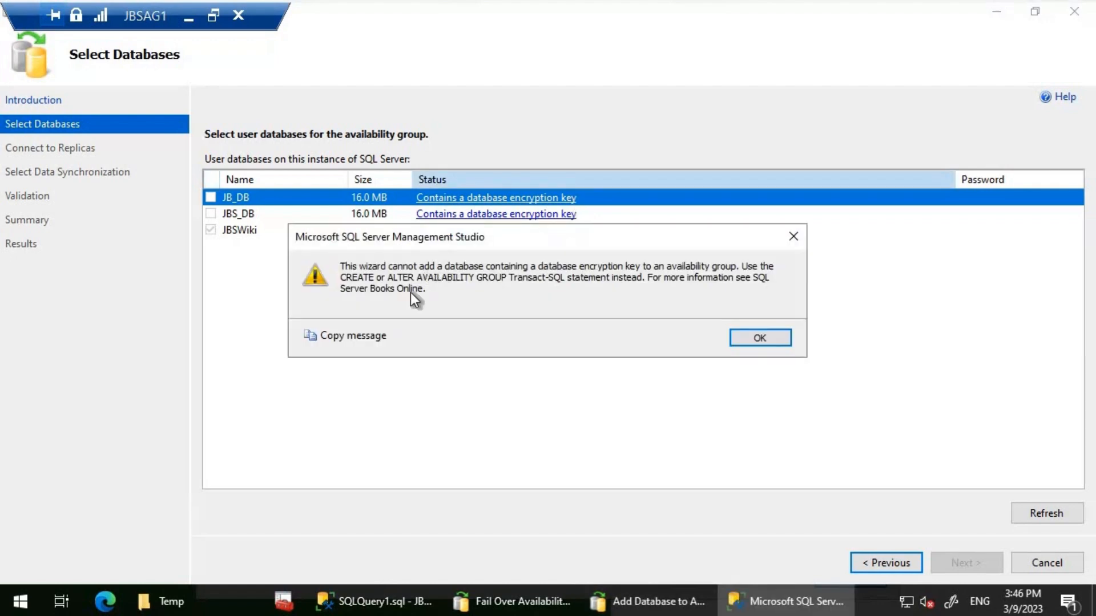
click(753, 337)
click(1037, 569)
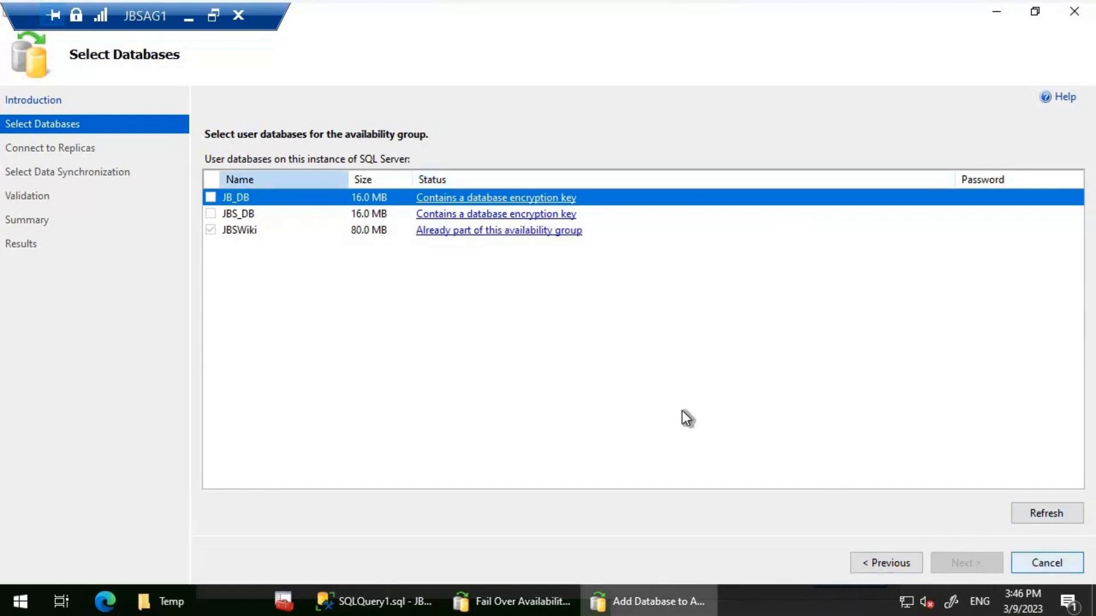
Confirm leaving the Add Database wizard, and close the SQLQuery1, SQLQuery2 and SQLQuery3 query windows without saving them
click(622, 360)
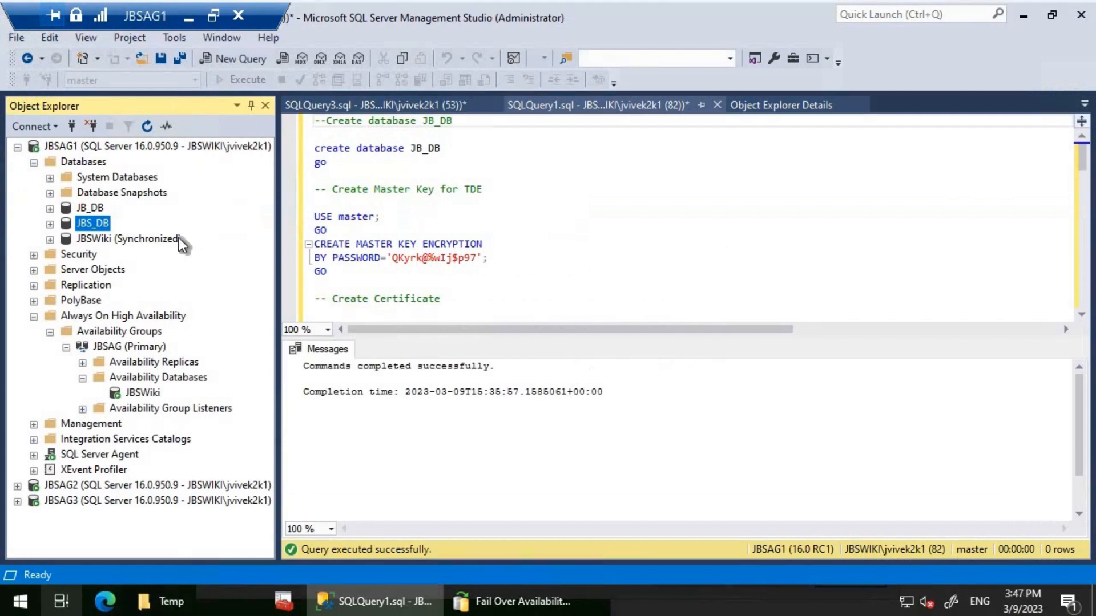
click(718, 104)
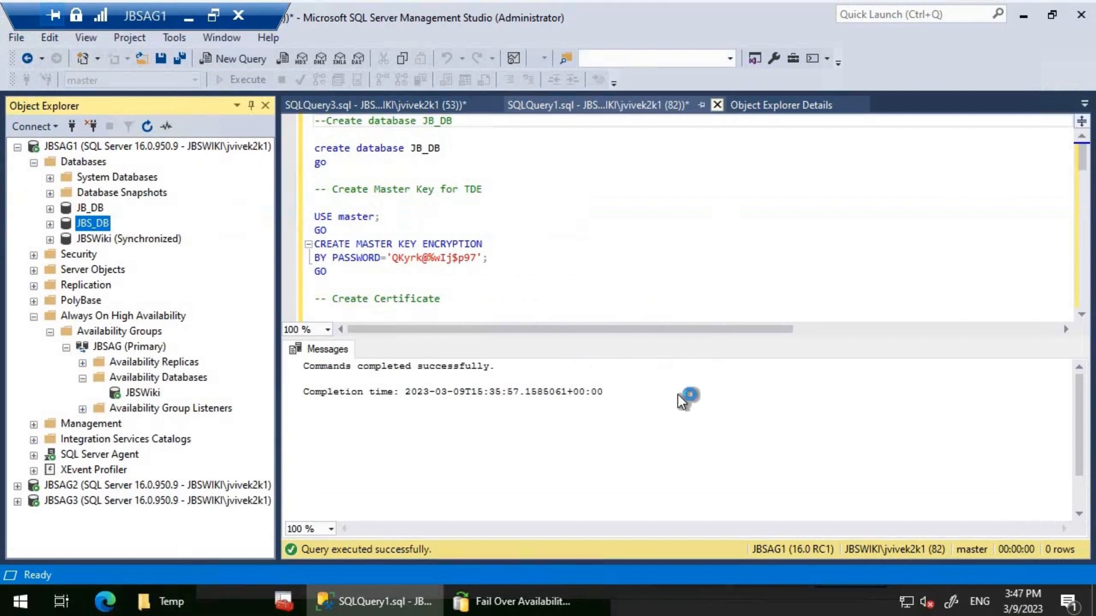
click(611, 404)
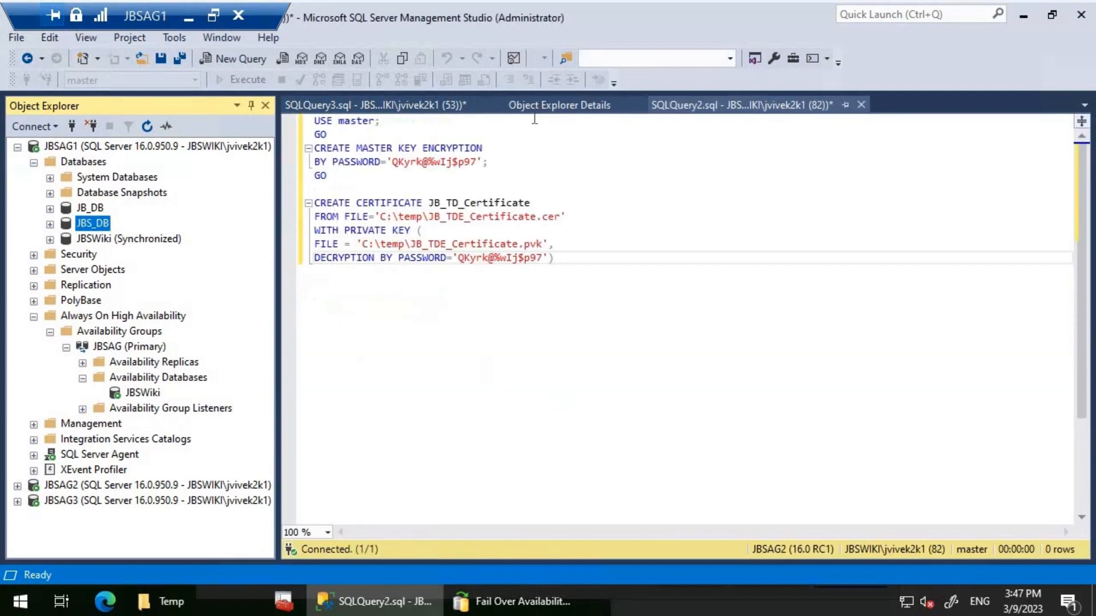
click(861, 105)
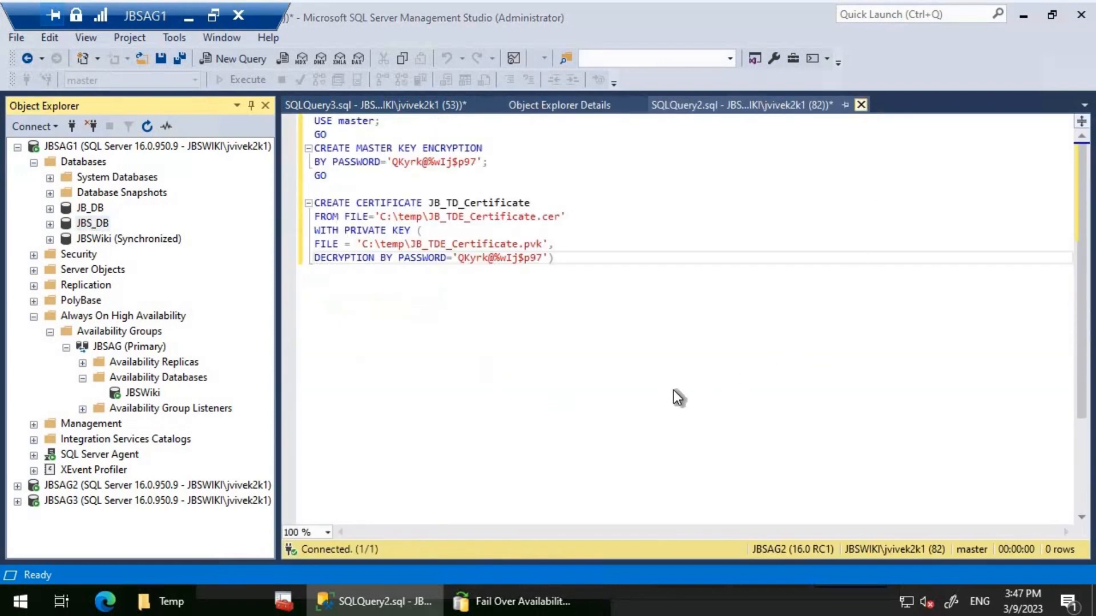
key(n)
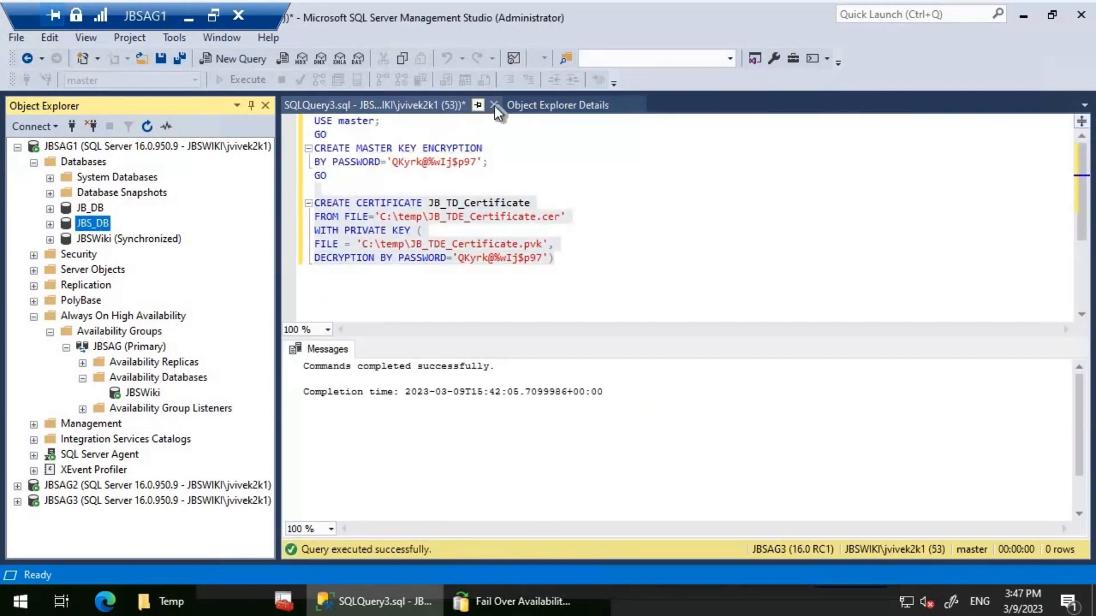
click(598, 401)
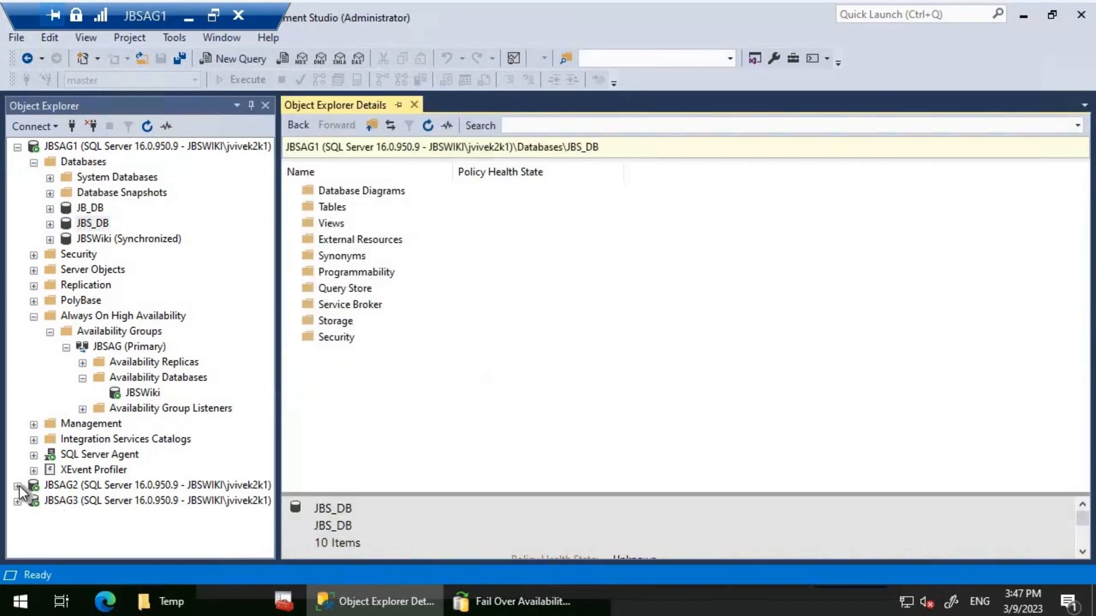
Expand the JBSAG2 server and refresh its Databases folder
click(17, 485)
click(91, 254)
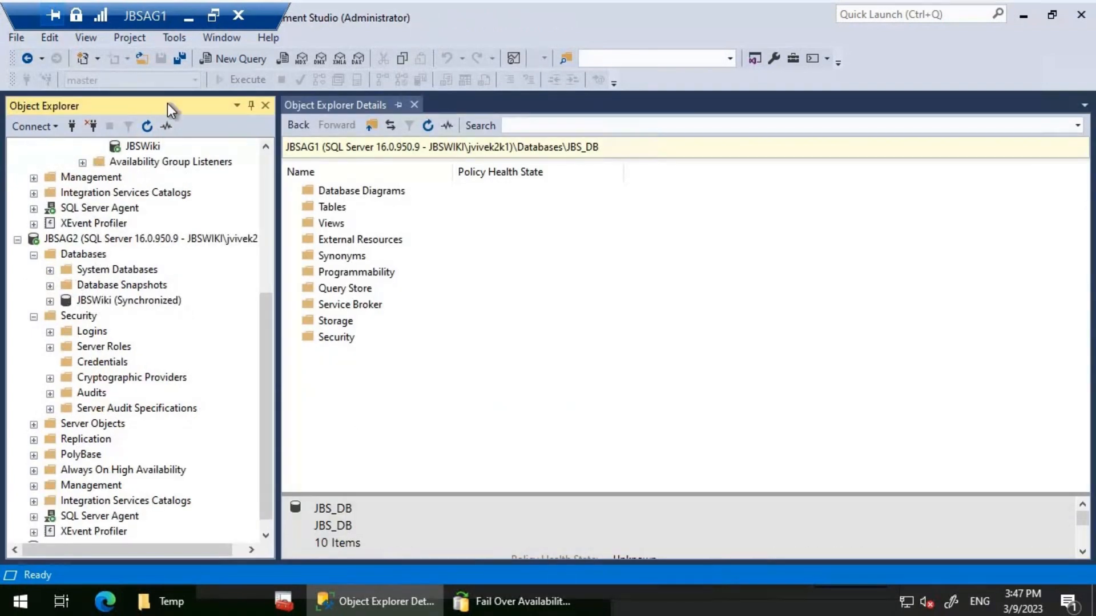
click(147, 126)
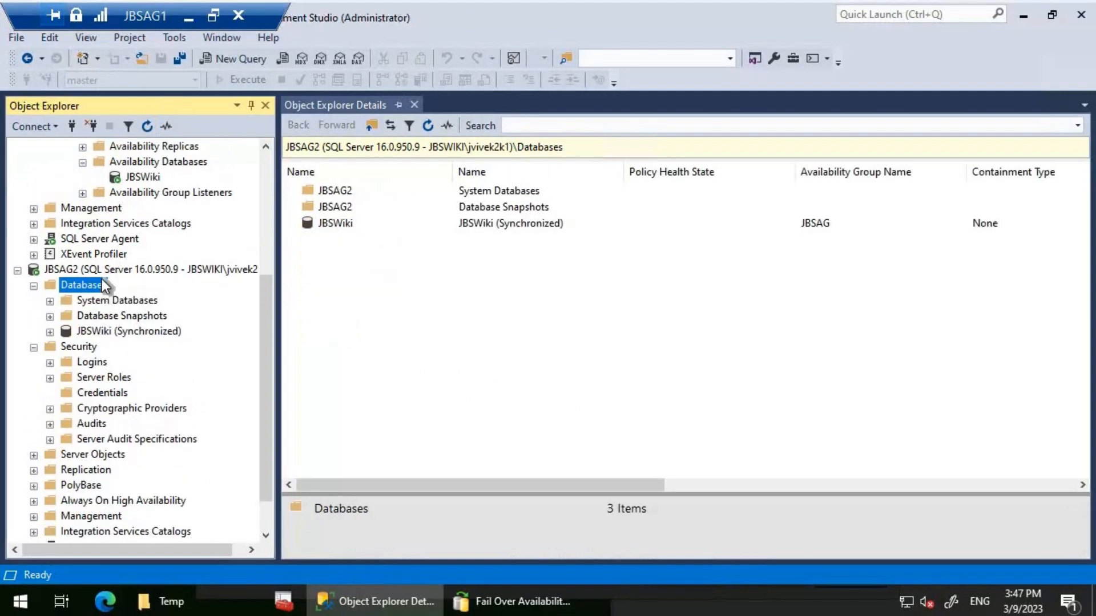
Start a database restore on JBSAG2 with the device files c:\temp\jbdb.bak and c:\temp\jbdb.trn as its source
right_click(101, 280)
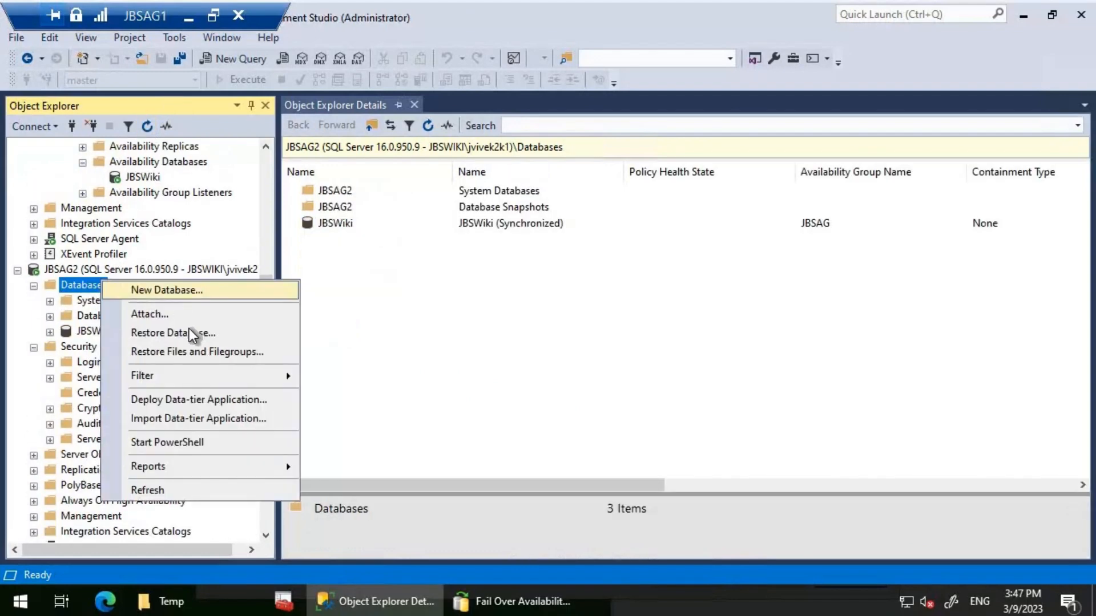
key(Return)
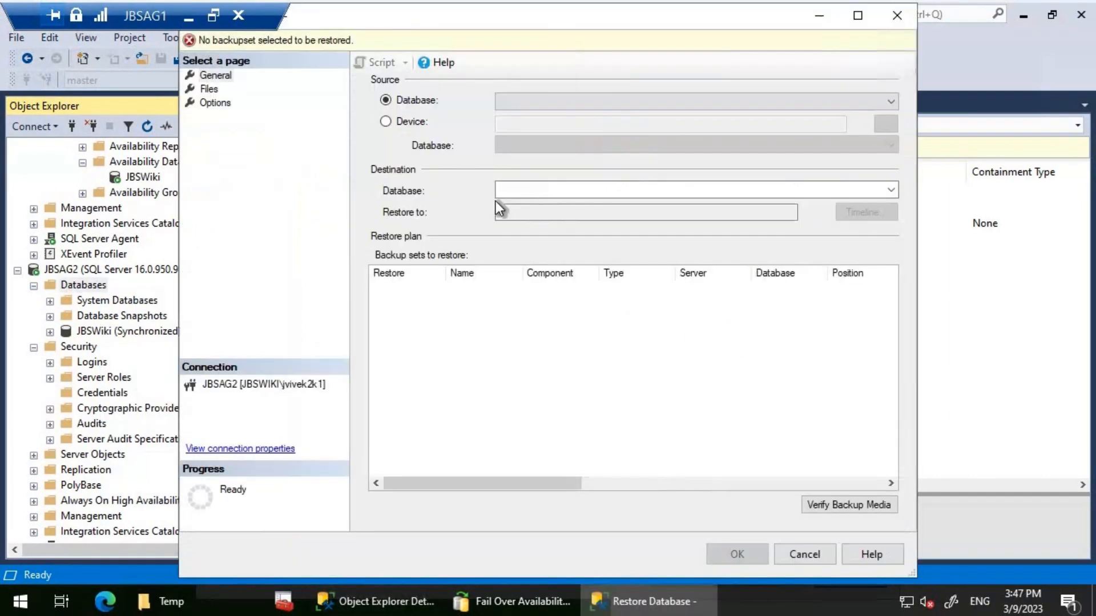
click(887, 123)
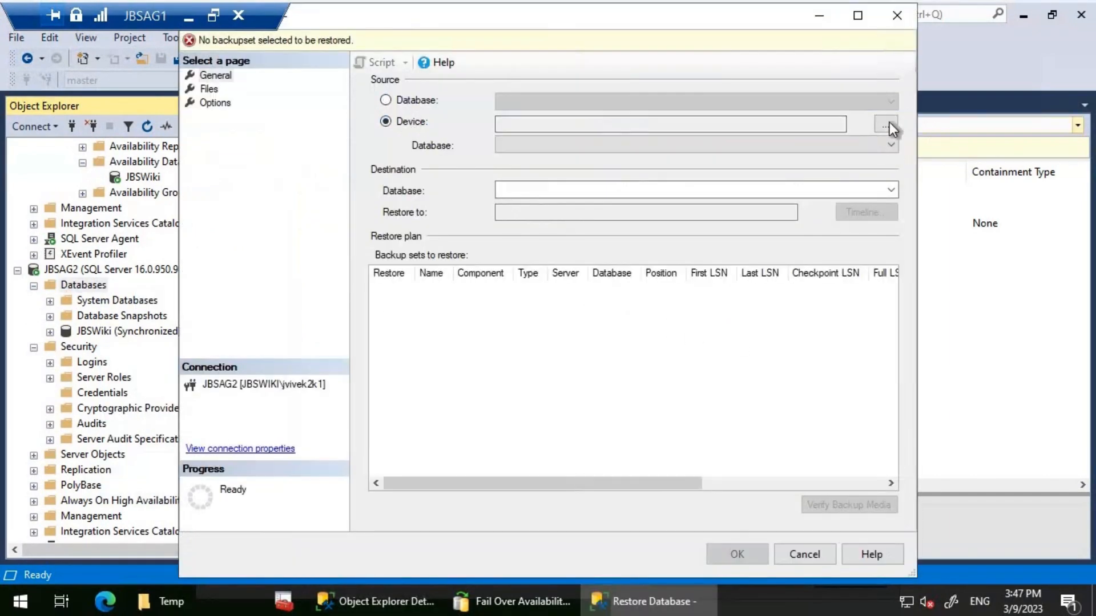
click(698, 251)
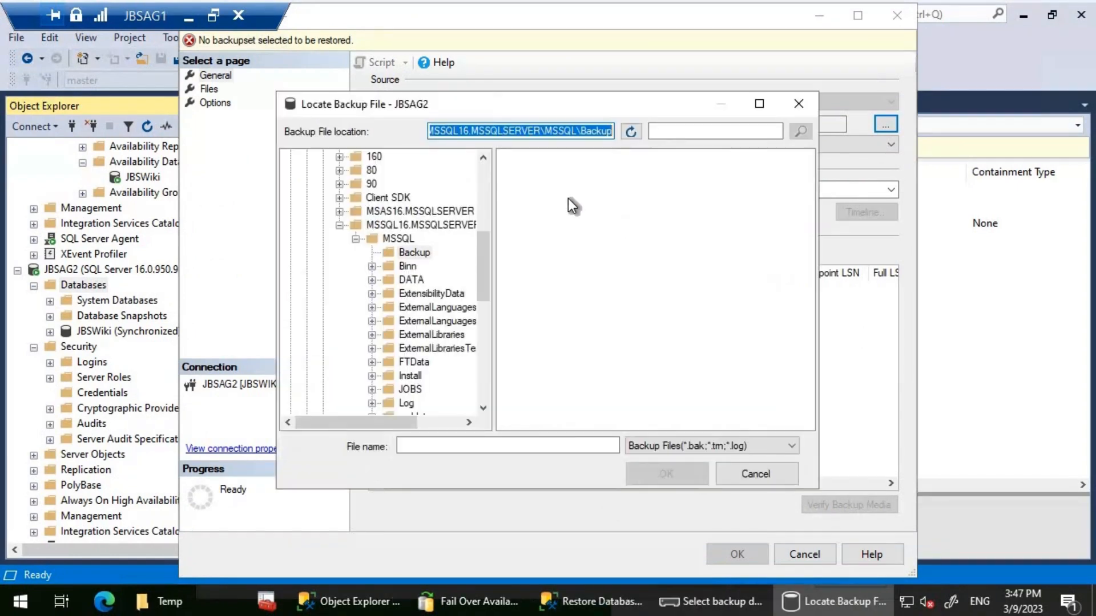
text(c:)
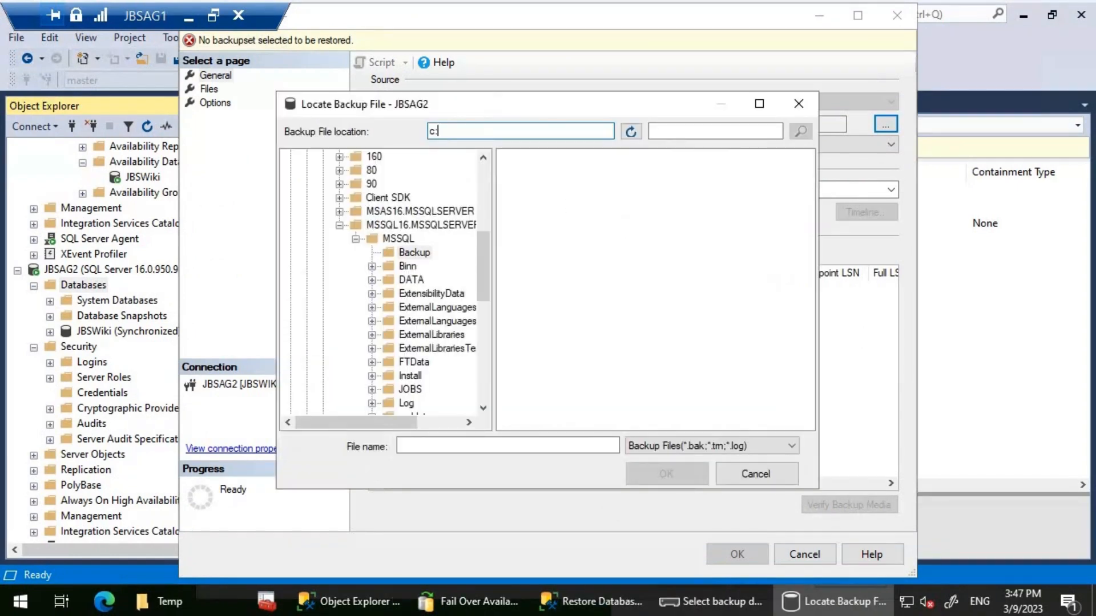
text(\temp)
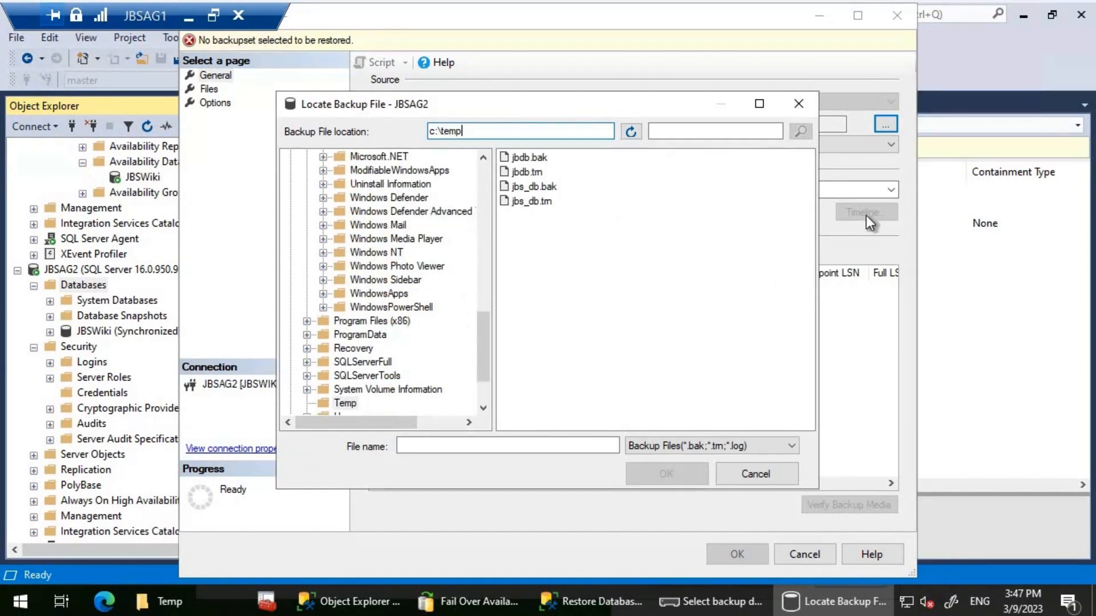
click(517, 161)
ctrl+click(518, 172)
click(667, 472)
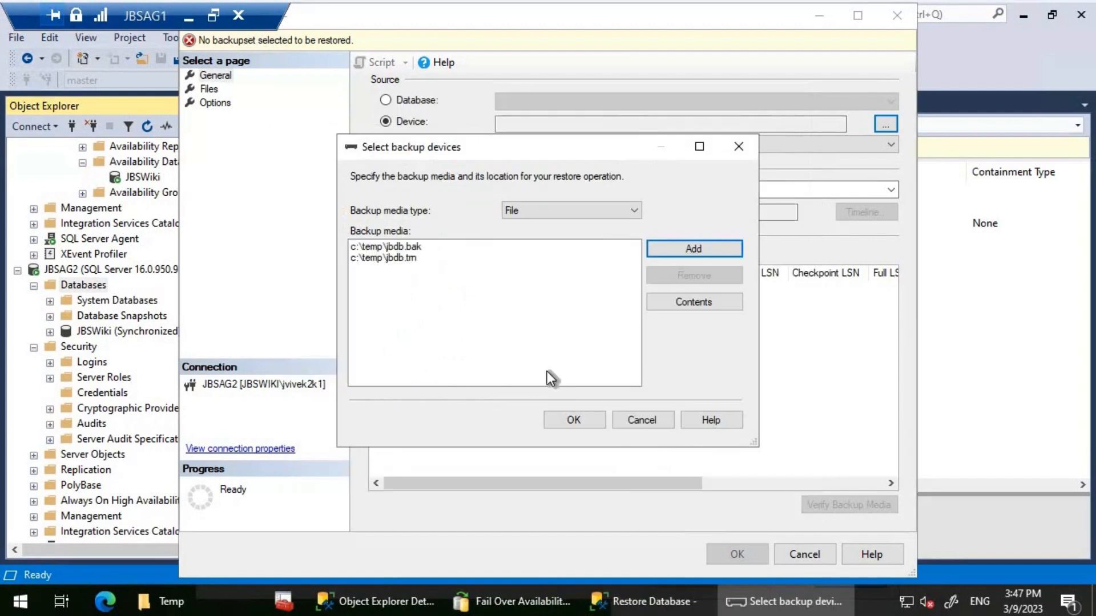
click(567, 417)
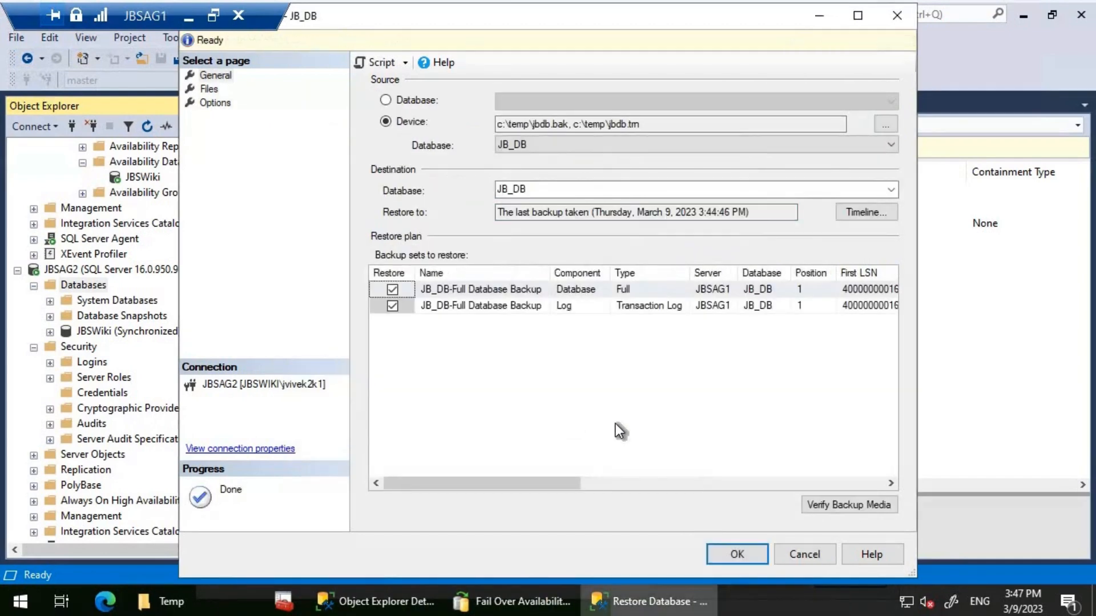
Set the recovery state to RESTORE WITH NORECOVERY and run the JB_DB restore on JBSAG2
click(214, 104)
click(590, 155)
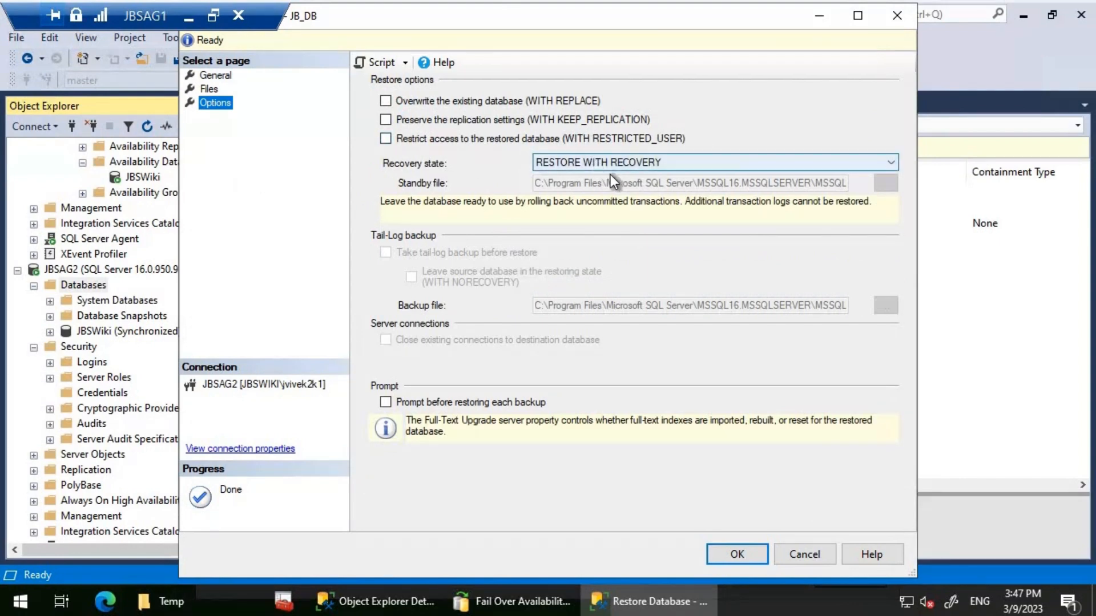
click(755, 545)
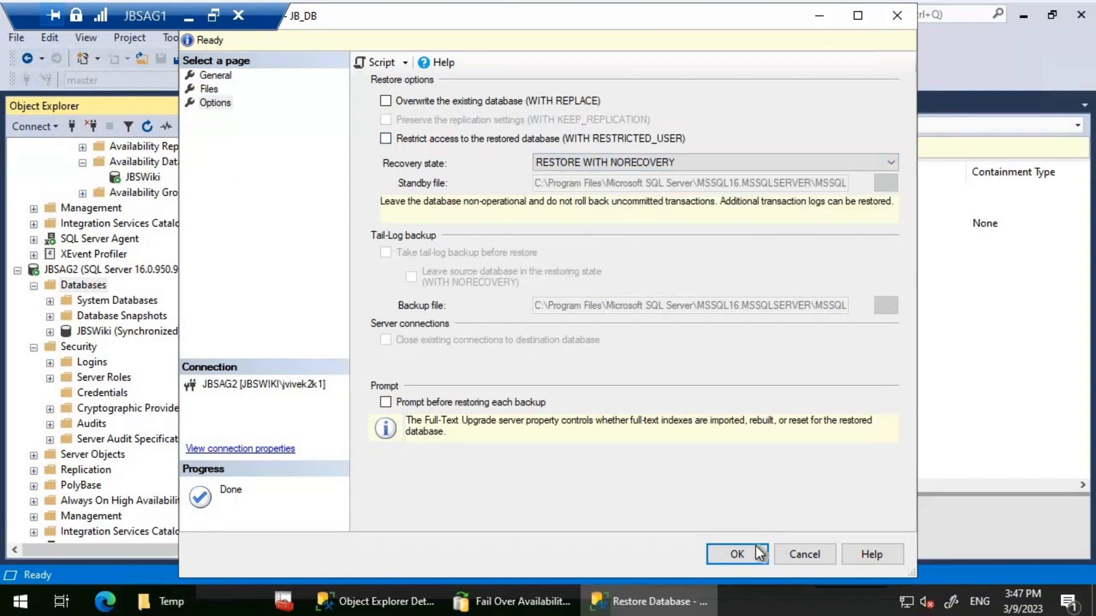
click(751, 552)
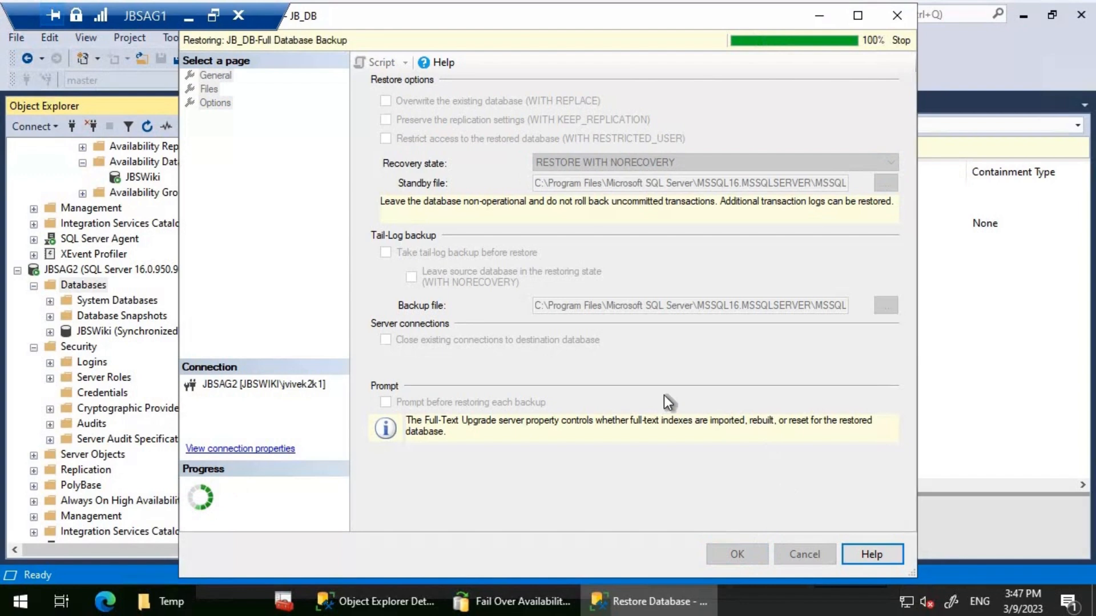
key(Return)
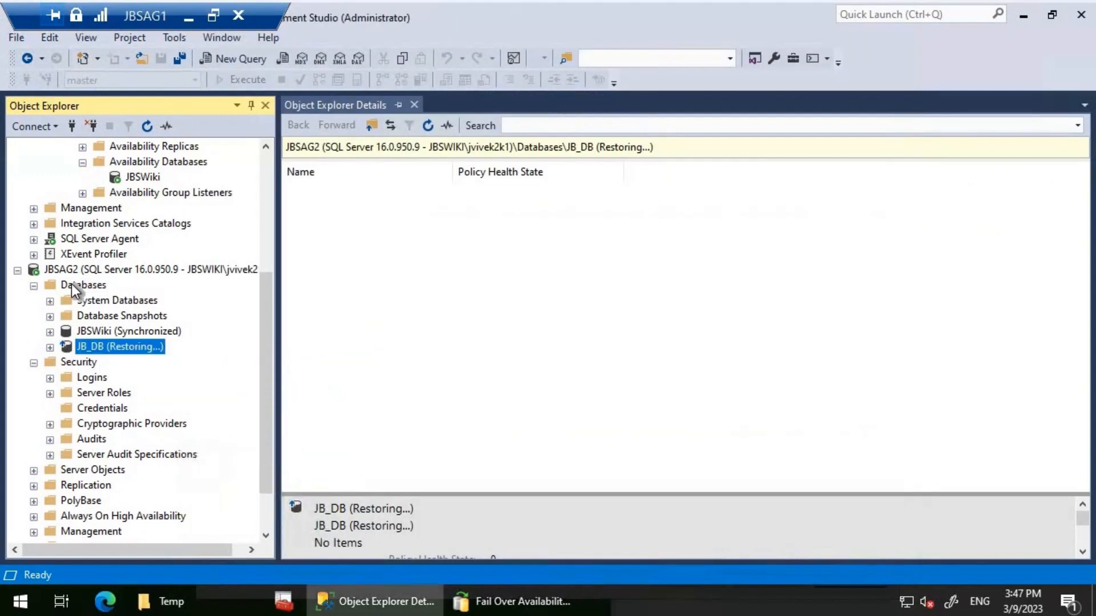
Start another database restore on JBSAG2 with the device files c:\temp\jbs_db.bak and c:\temp\jbs_db.trn as its source
right_click(72, 284)
click(140, 338)
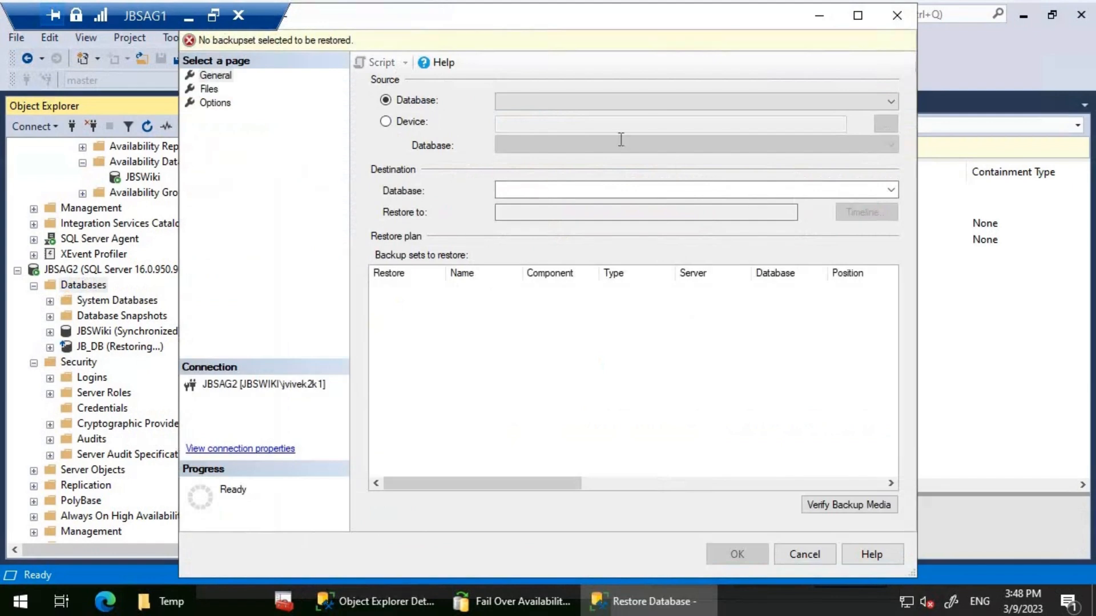
click(429, 123)
click(885, 124)
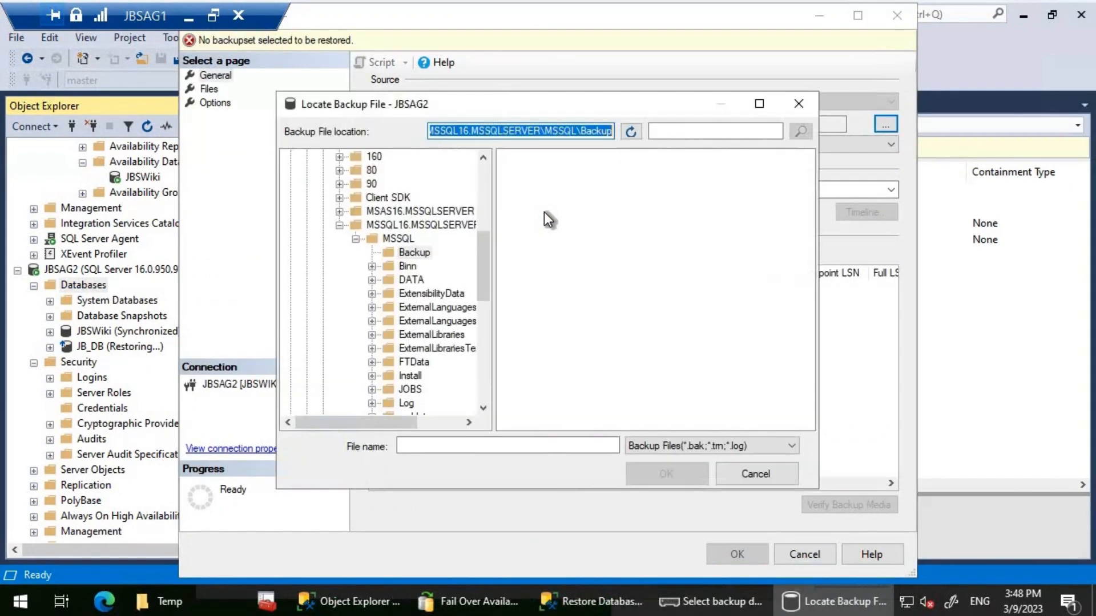
text(c:	emp)
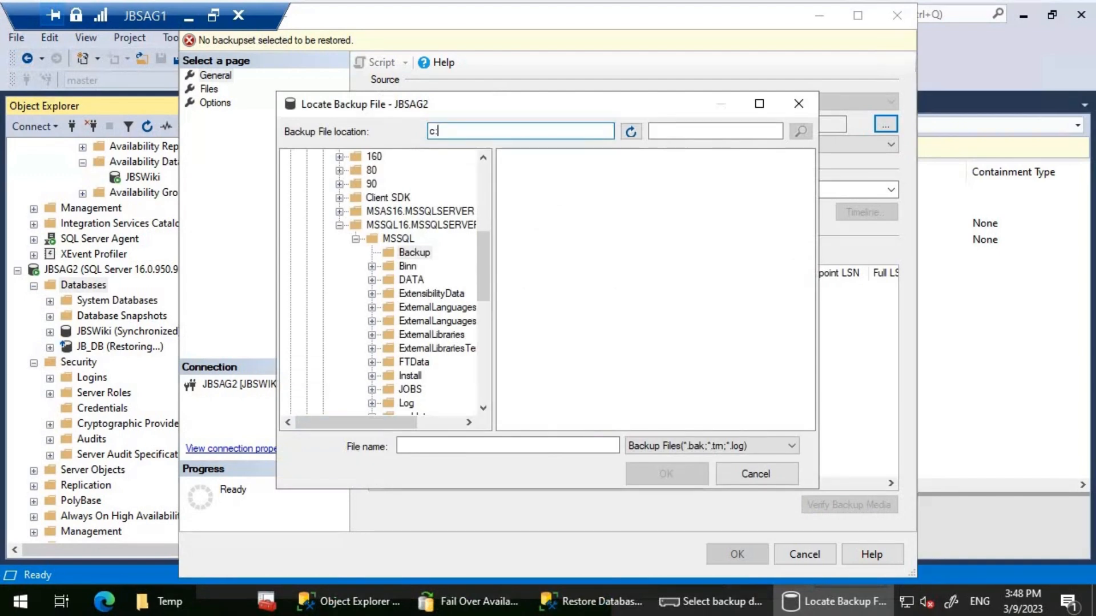
key(Return)
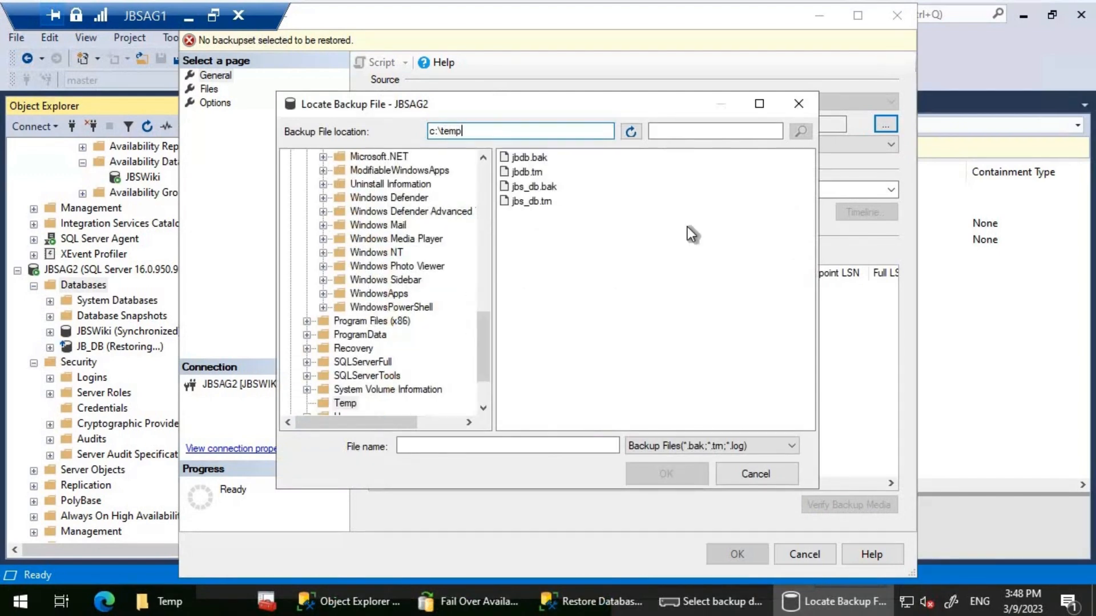
click(534, 186)
shift+click(532, 201)
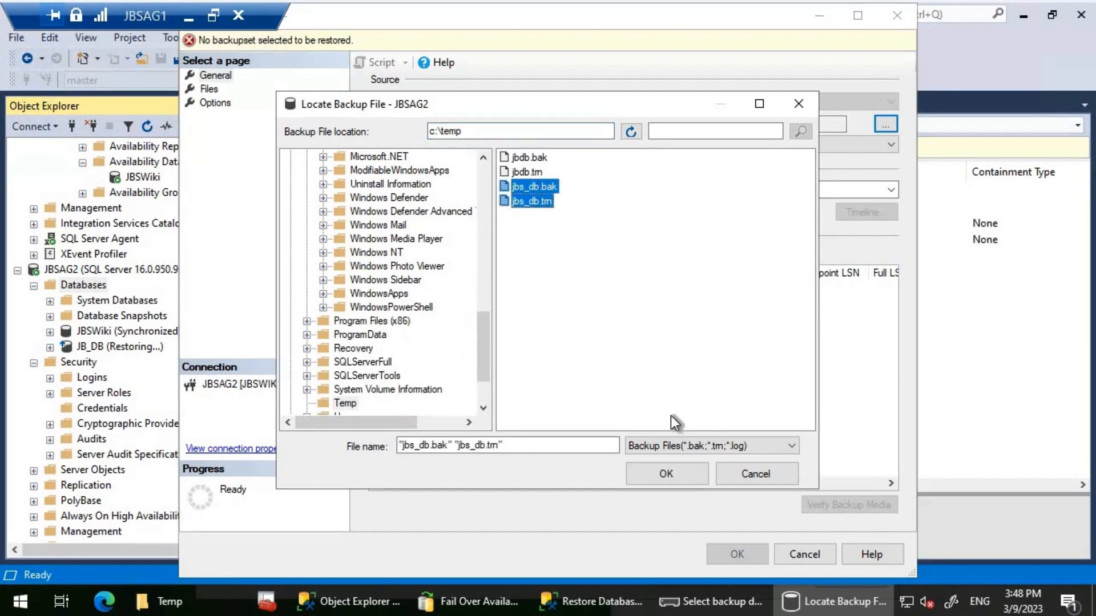
click(664, 472)
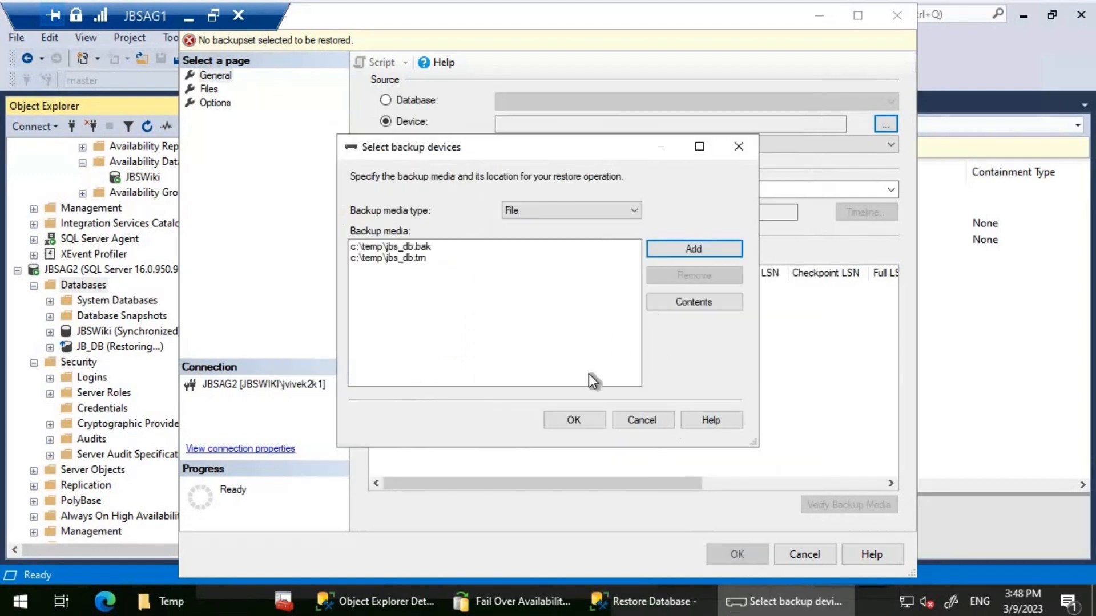
click(583, 420)
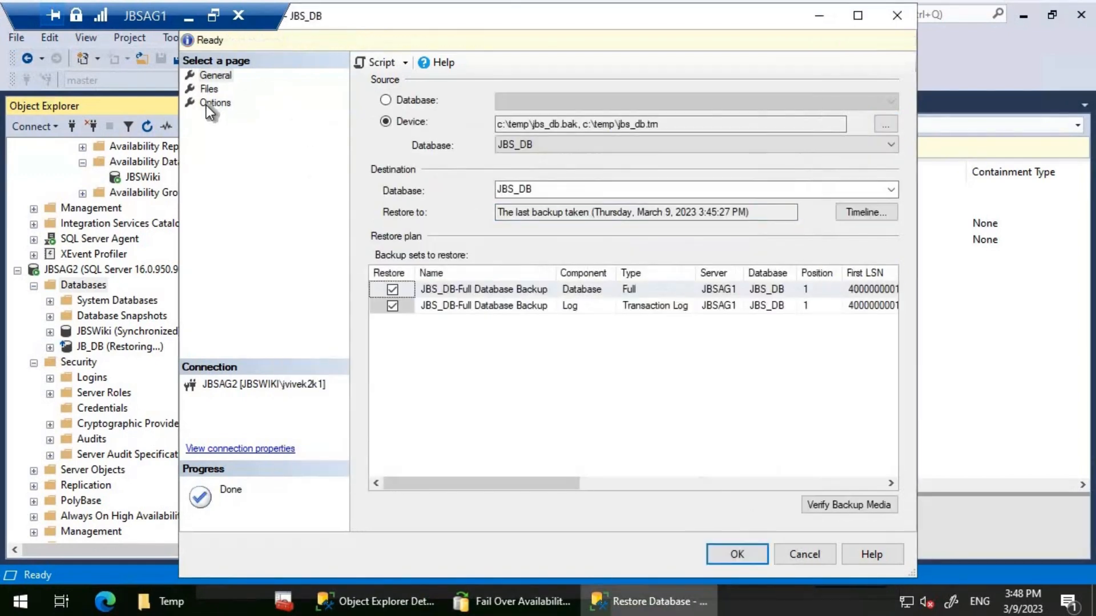
Restore JBS_DB on JBSAG2 with the RESTORE WITH NORECOVERY state, and refresh that server's Databases folder
click(215, 103)
click(642, 164)
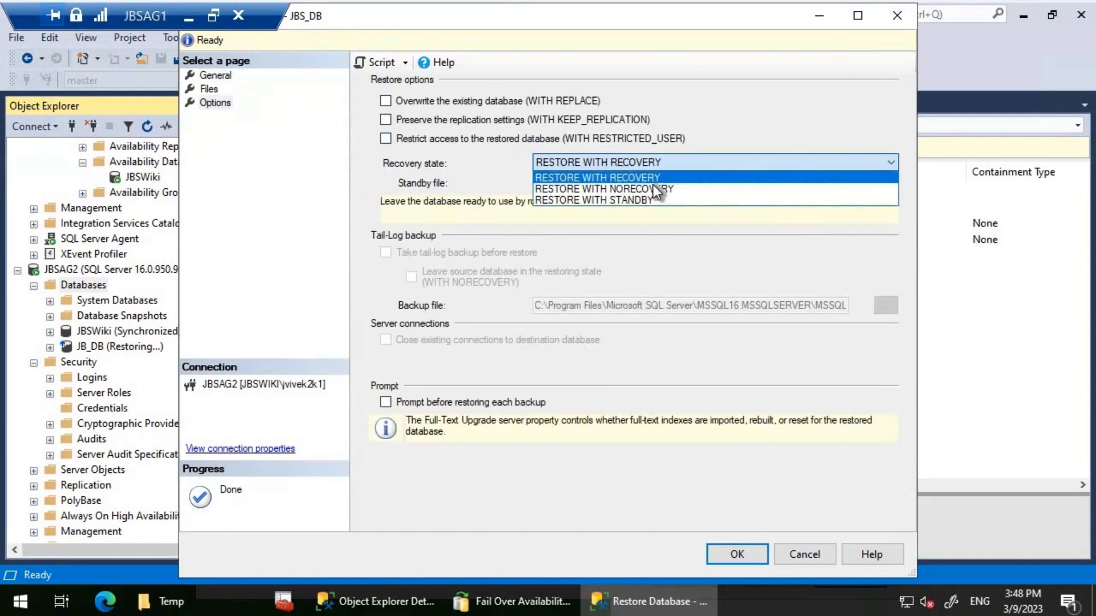
click(746, 552)
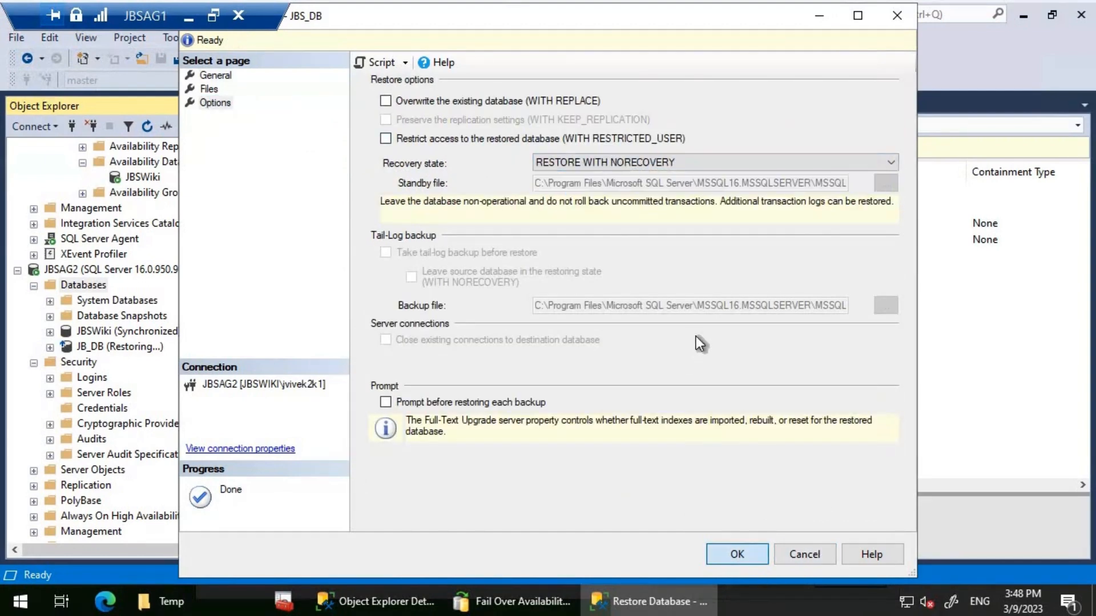
click(636, 363)
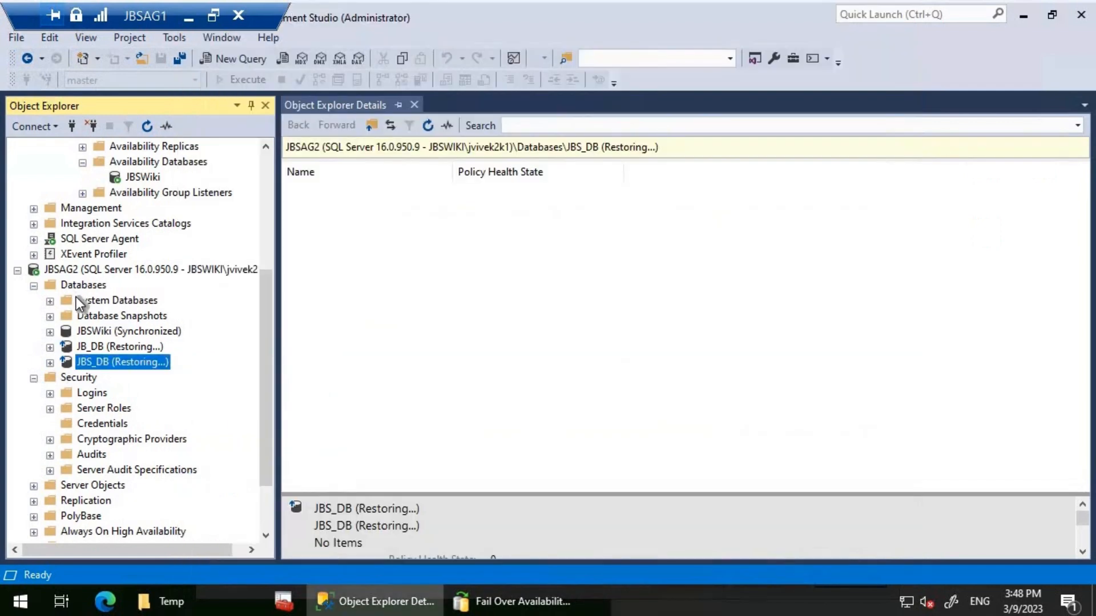
right_click(75, 288)
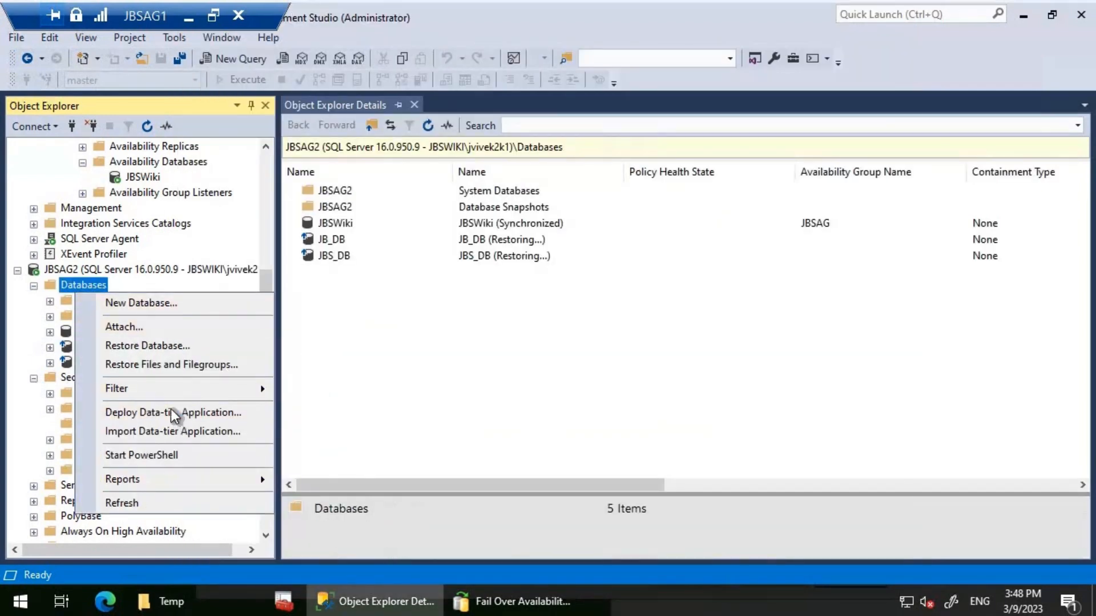
click(136, 503)
Start a database restore on JBSAG3 with a device as its source, and open the backup device selection
scroll(63, 511, down, 2)
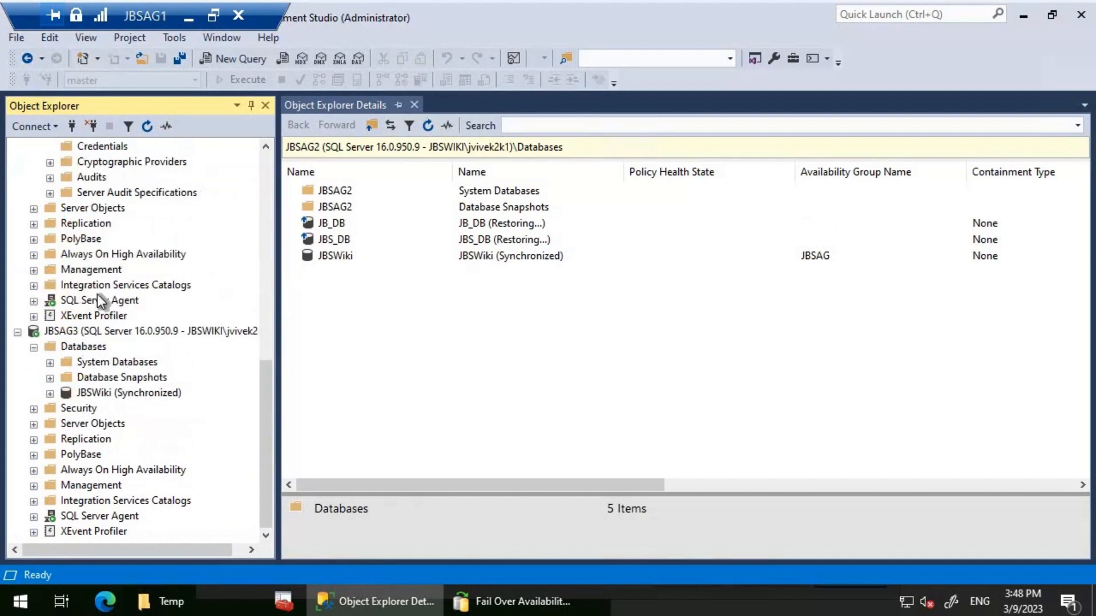
click(147, 128)
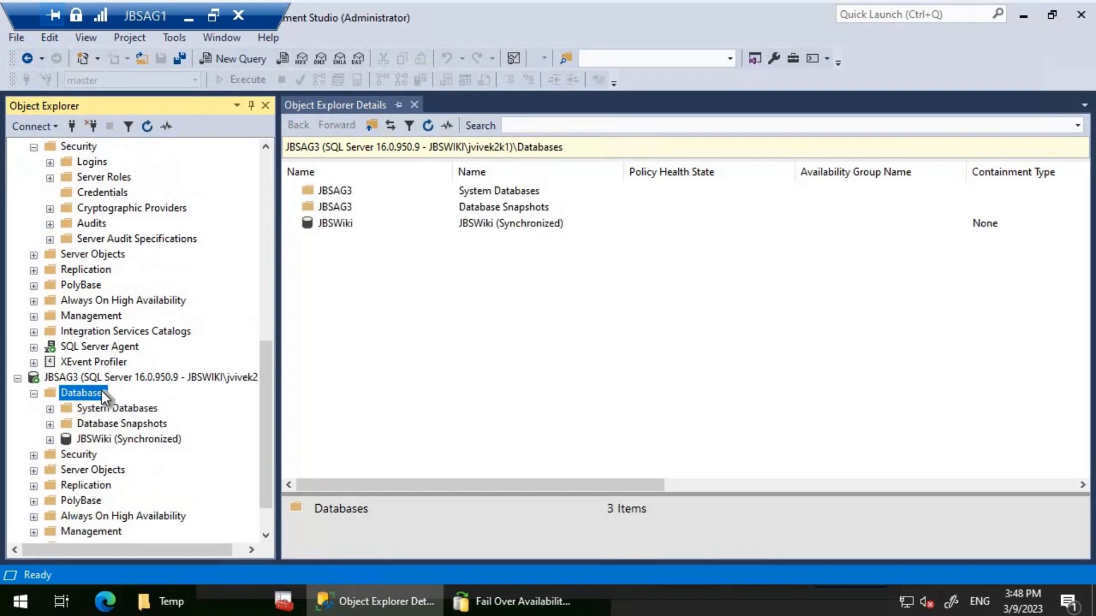
right_click(101, 391)
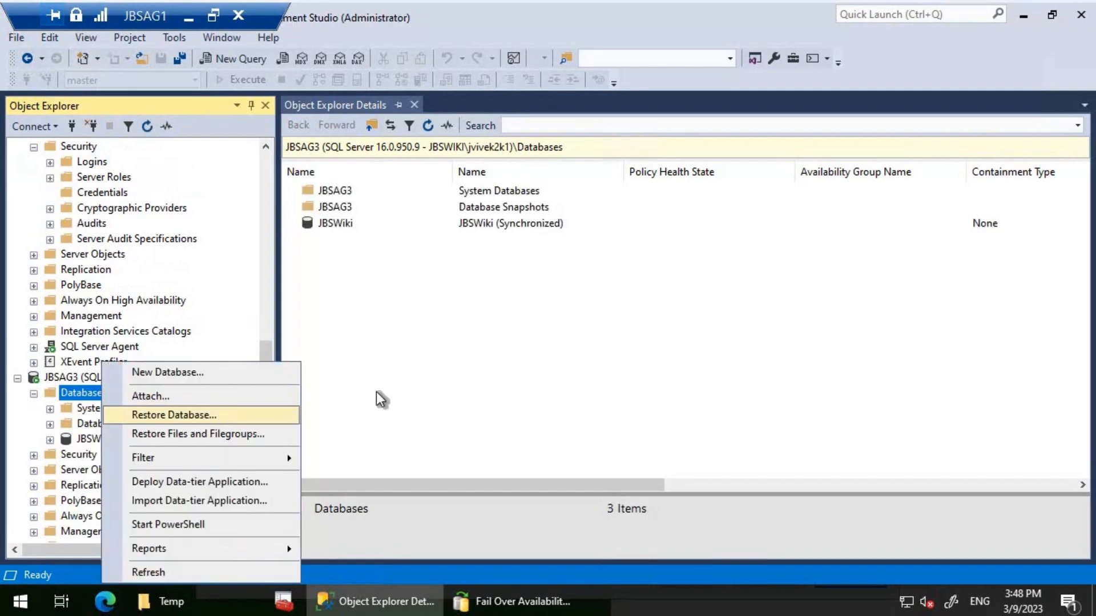
click(953, 365)
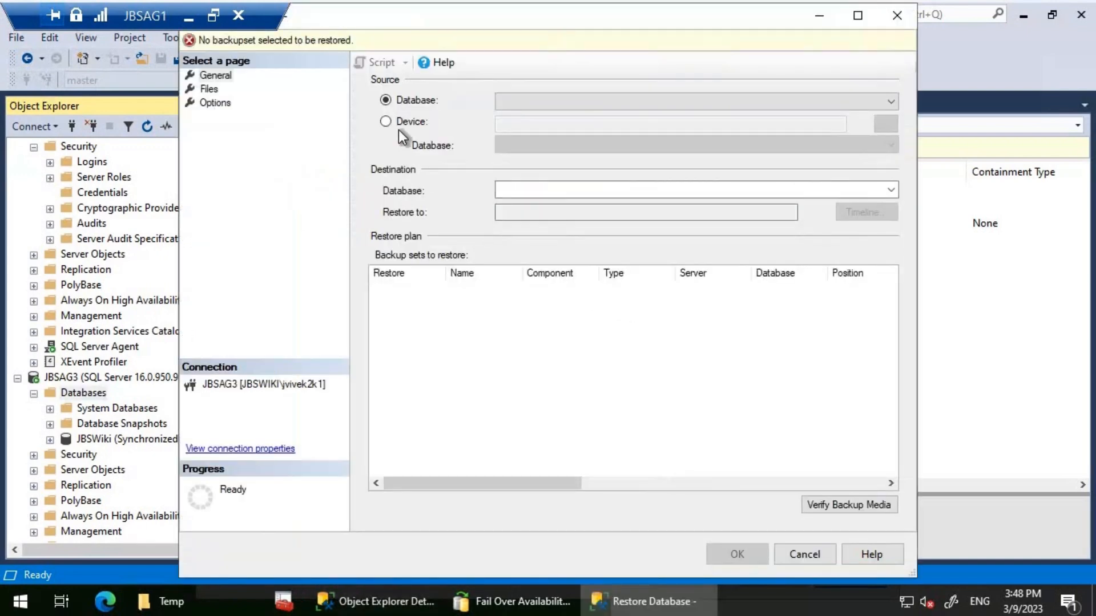
click(402, 123)
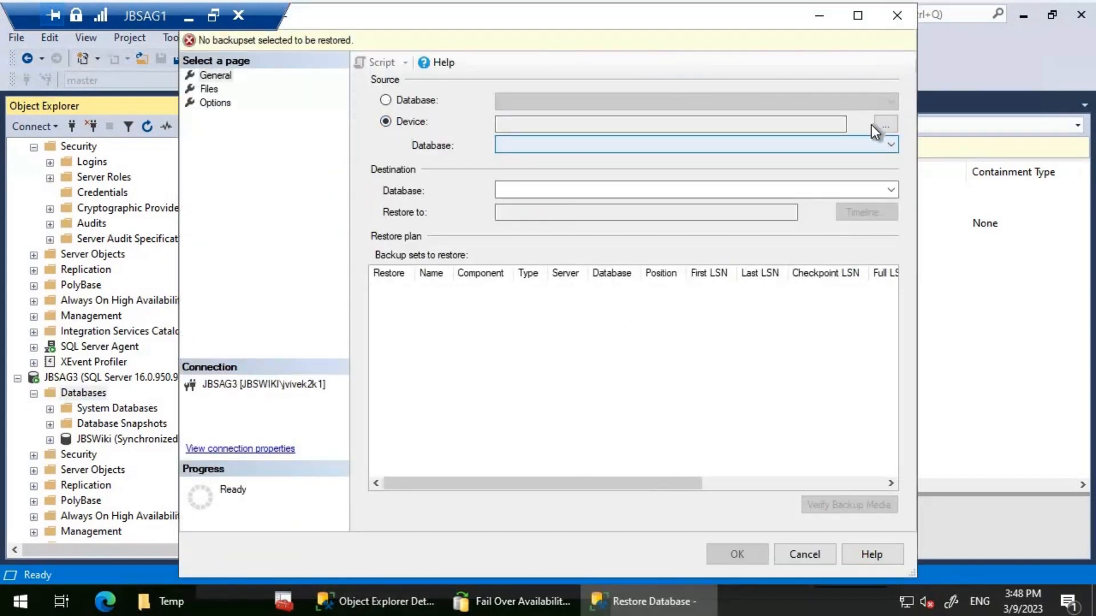
click(883, 124)
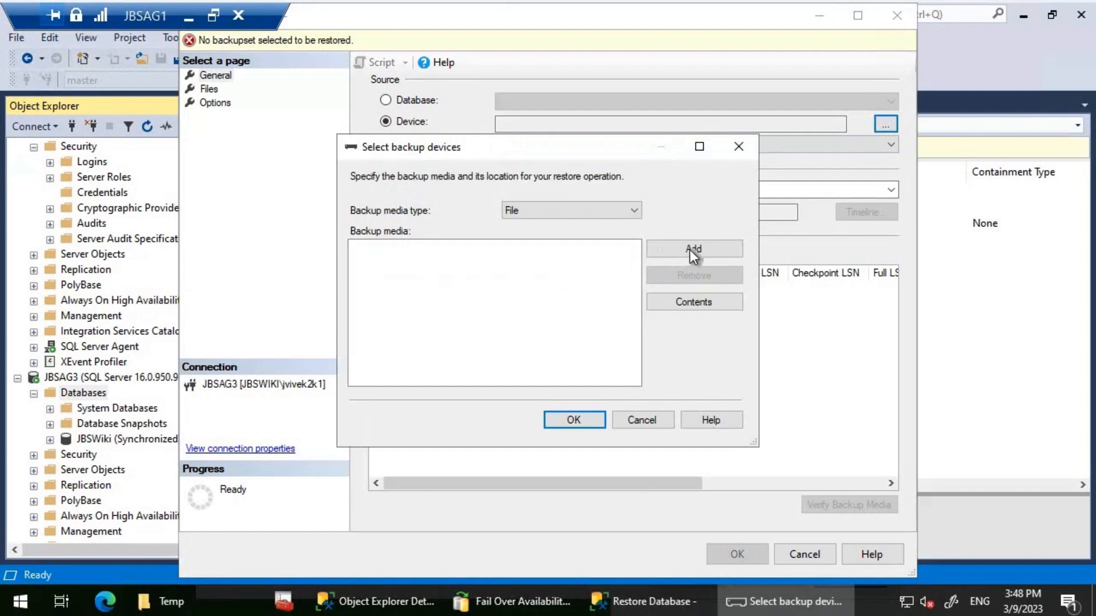
Add the backup files c:\temp\jbdb.bak and c:\temp\jbdb.trn as the restore source on JBSAG3
click(690, 249)
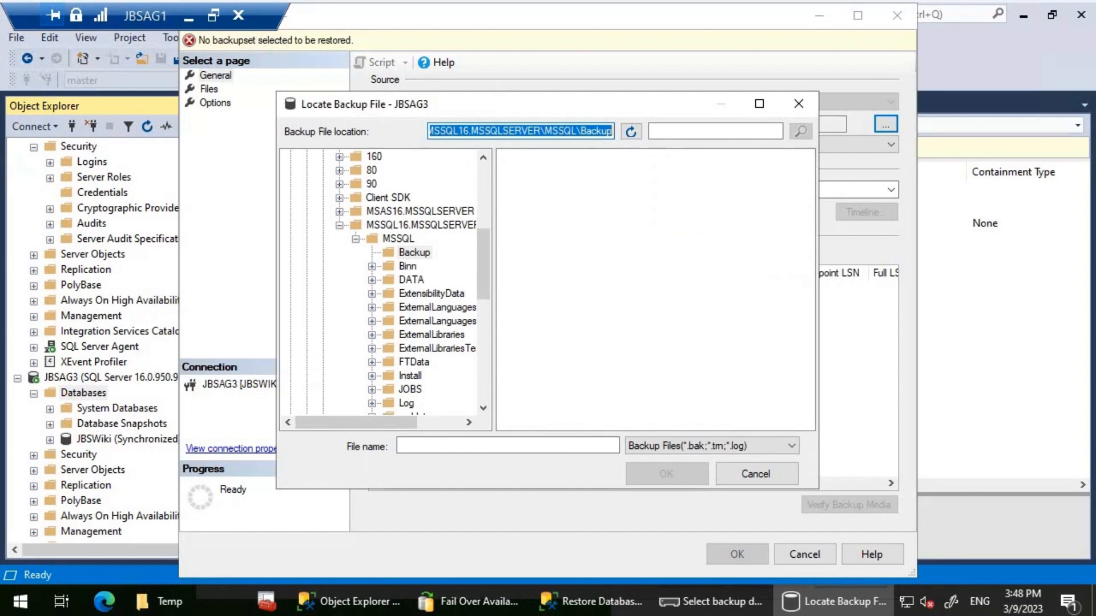
text(c:\temp)
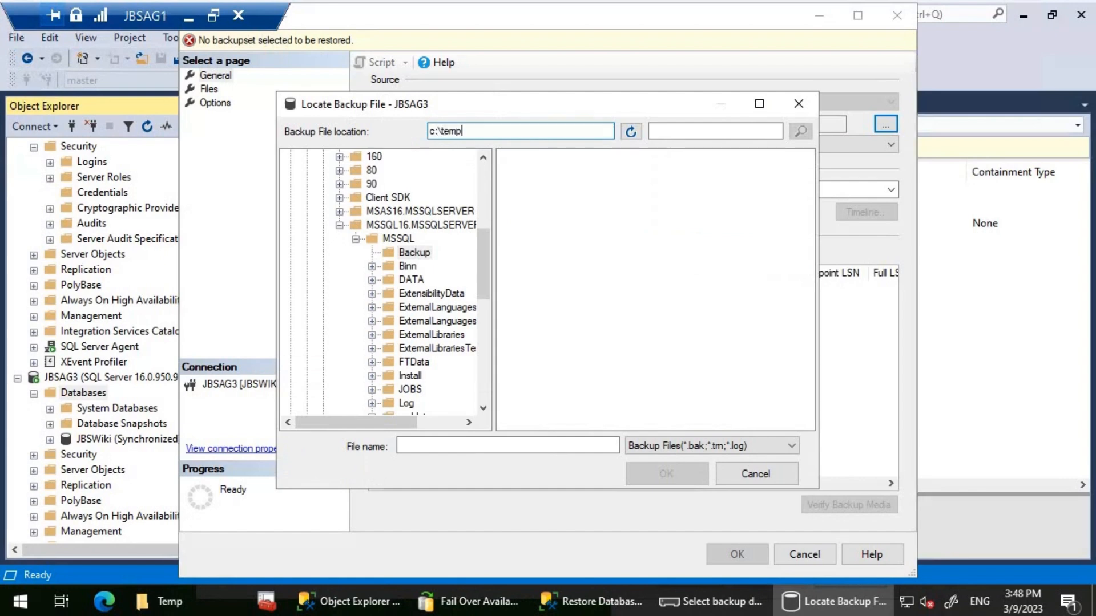
key(Return)
click(528, 172)
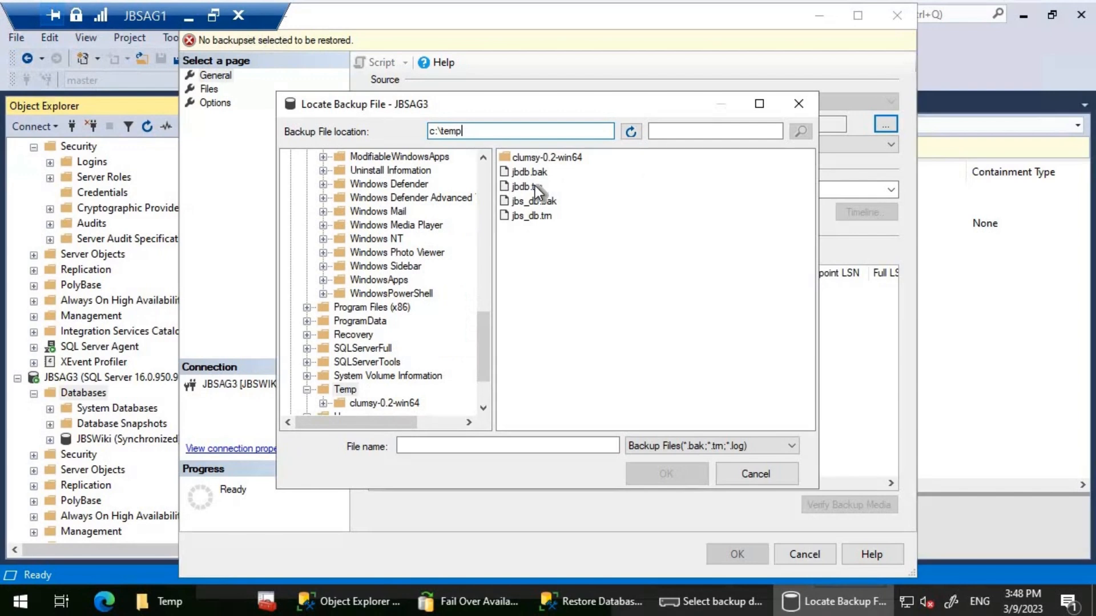
shift+click(536, 186)
click(665, 477)
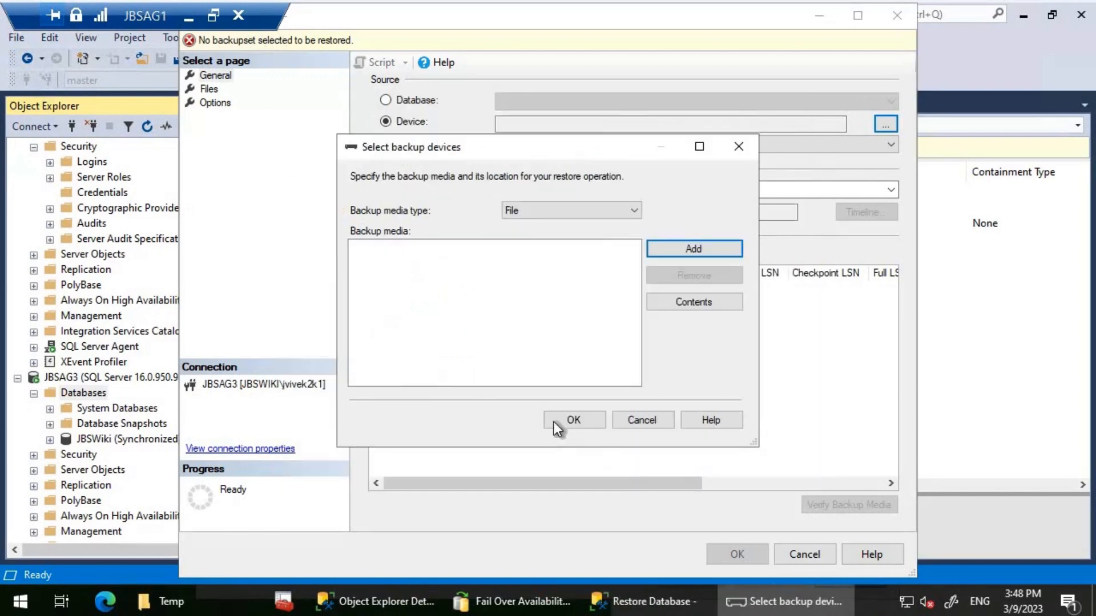
click(564, 419)
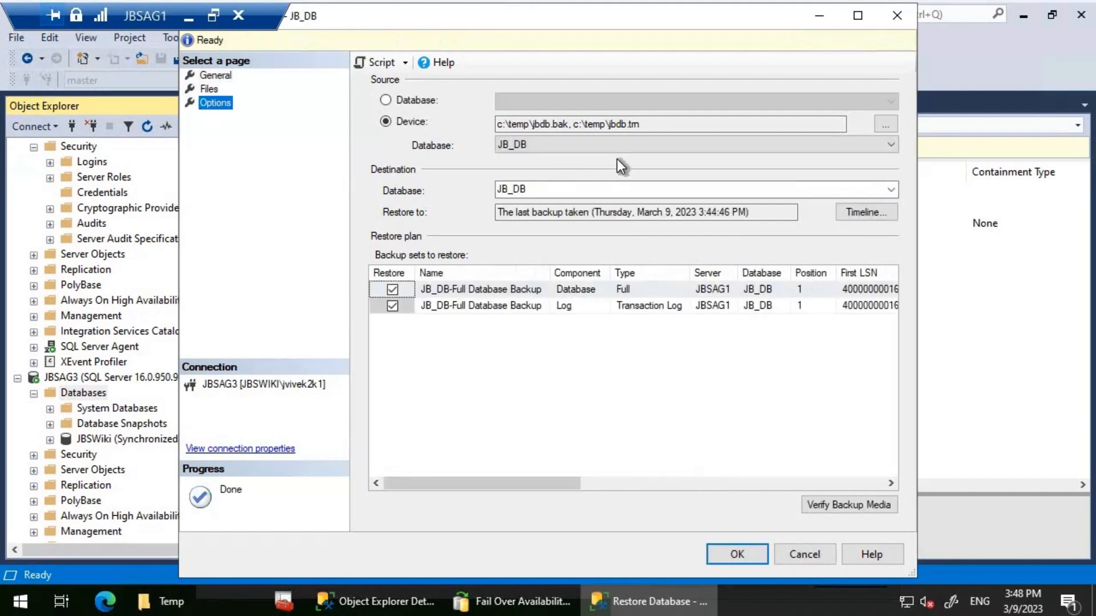
Set the recovery state to RESTORE WITH NORECOVERY and run the JB_DB restore on JBSAG3
click(605, 162)
click(628, 189)
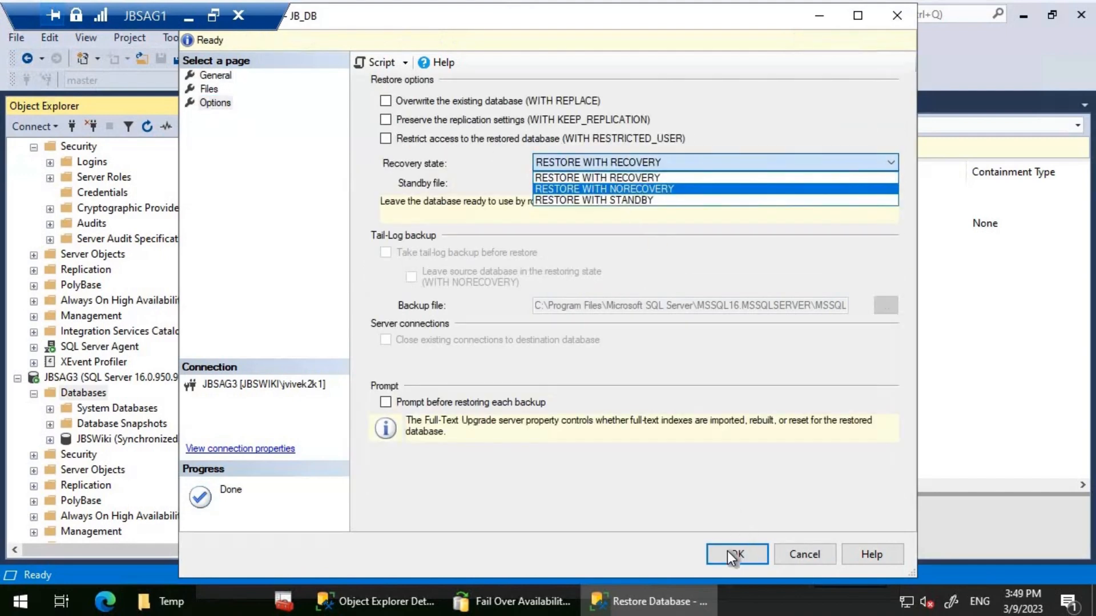
click(727, 552)
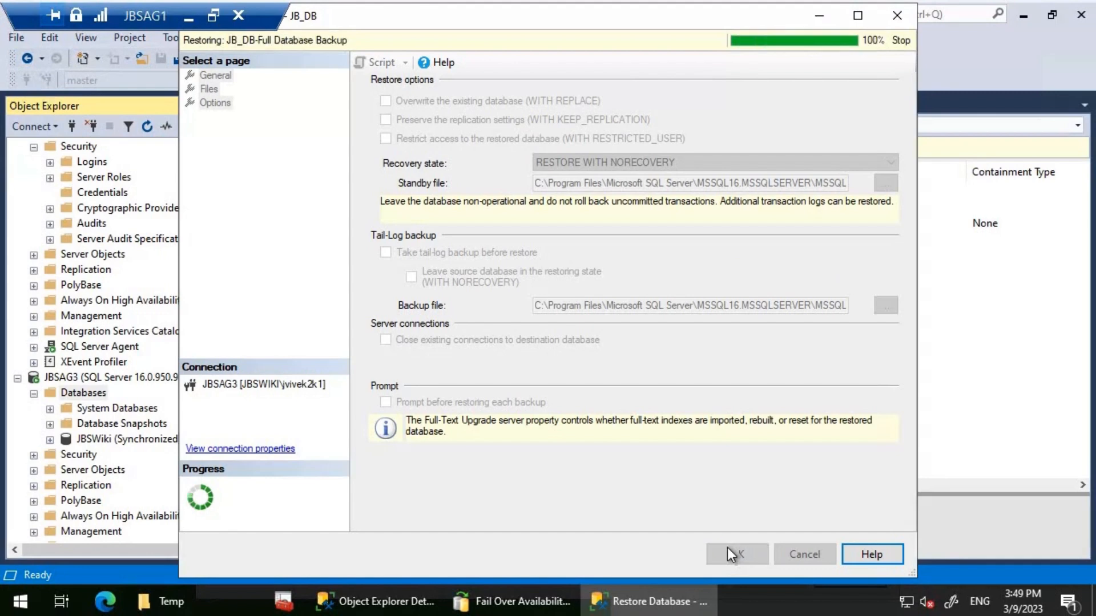
click(630, 359)
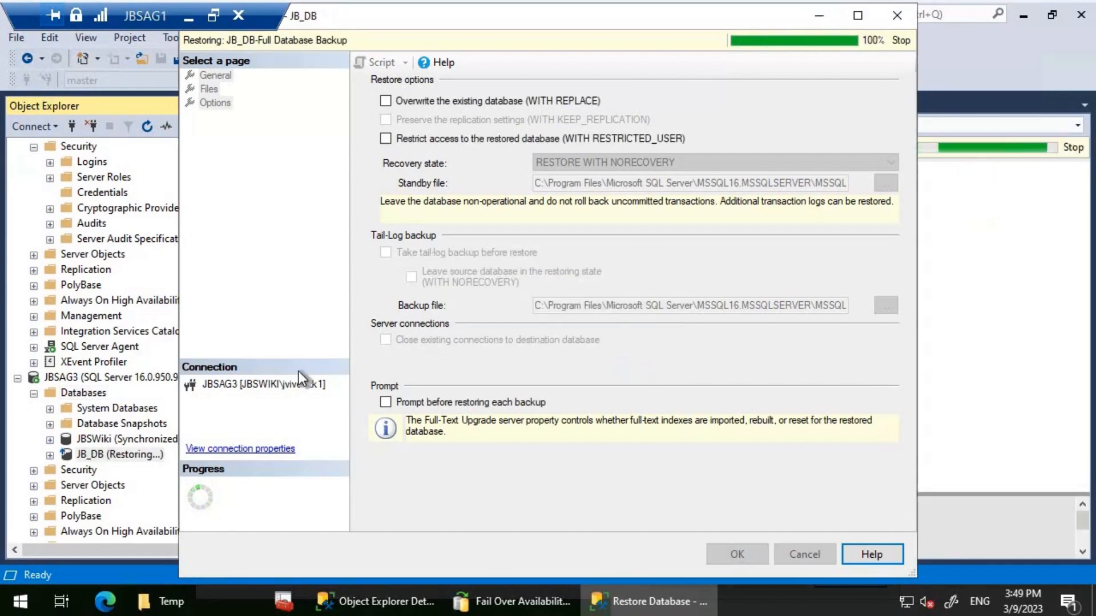
Start another database restore on JBSAG3 with the device files c:\temp\jbs_db.bak and c:\temp\jbs_db.trn as its source
click(81, 392)
right_click(81, 392)
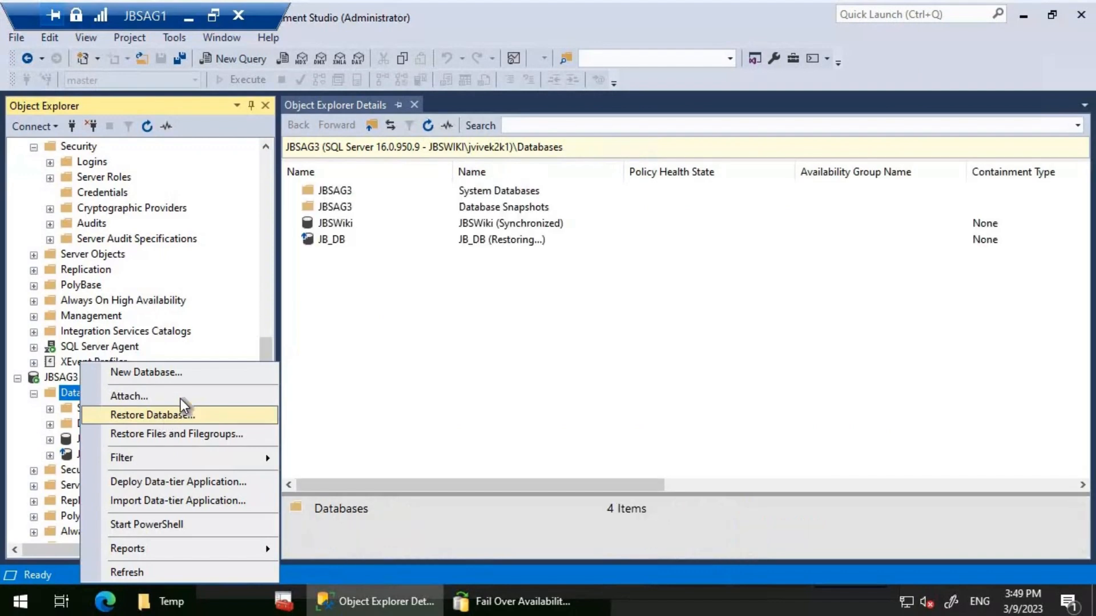
click(162, 416)
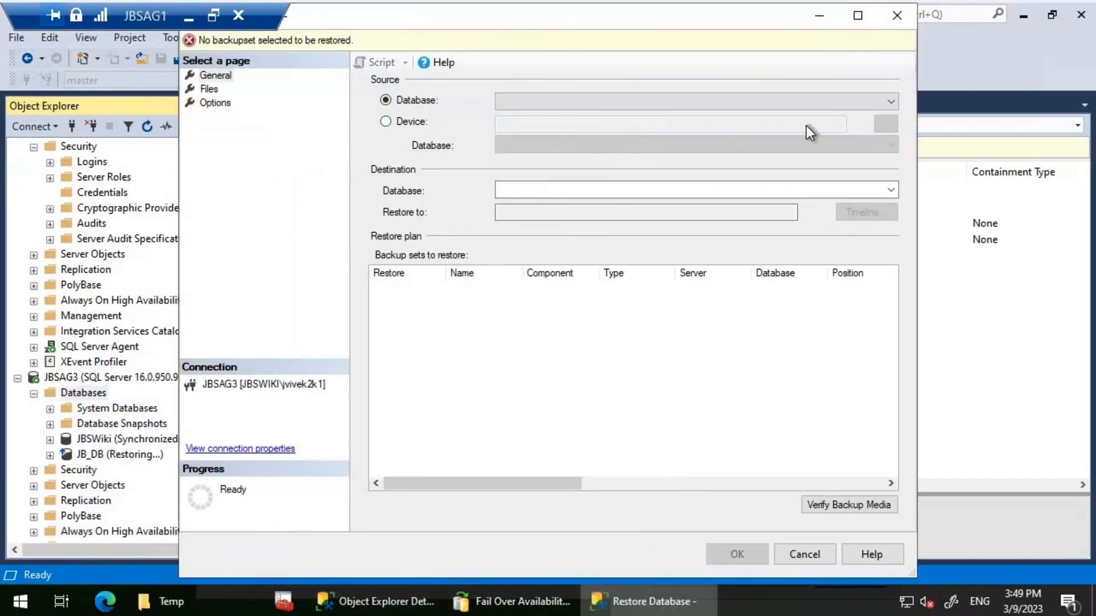
click(893, 126)
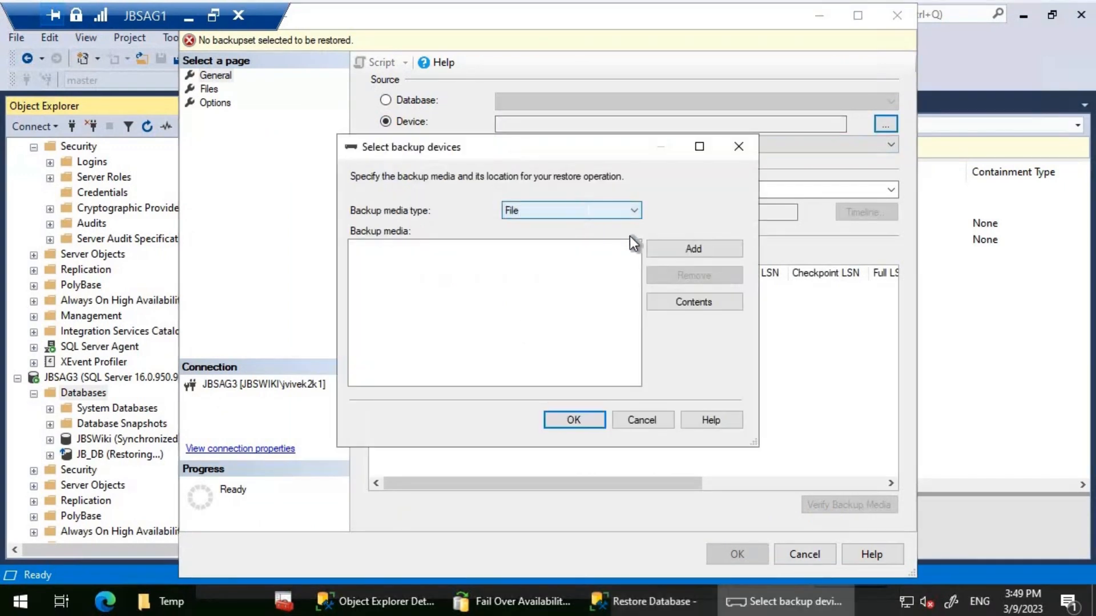
click(680, 247)
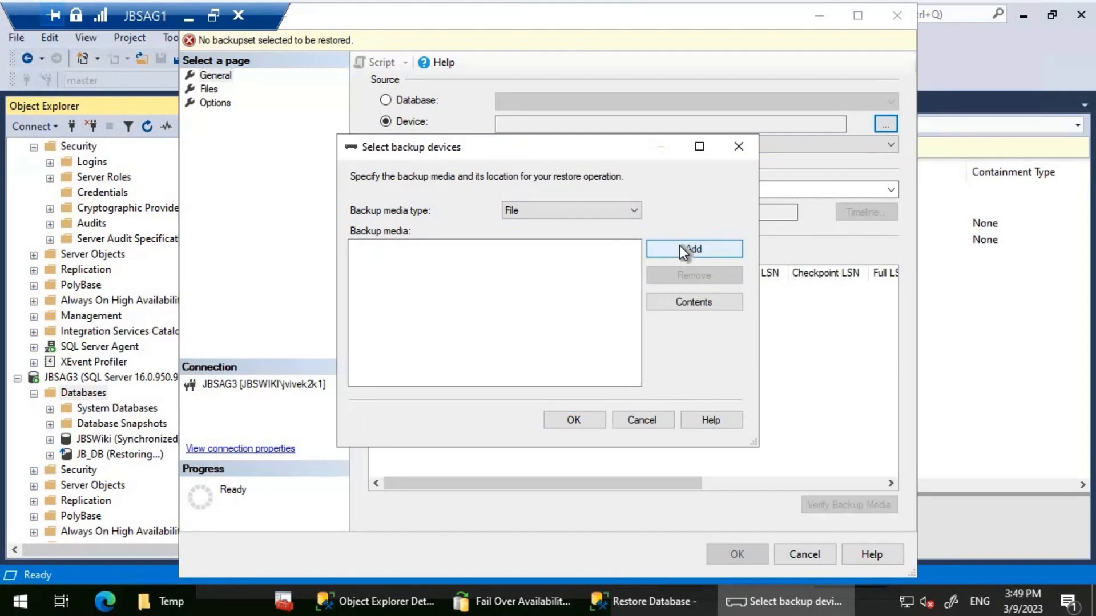
text(c:	emp)
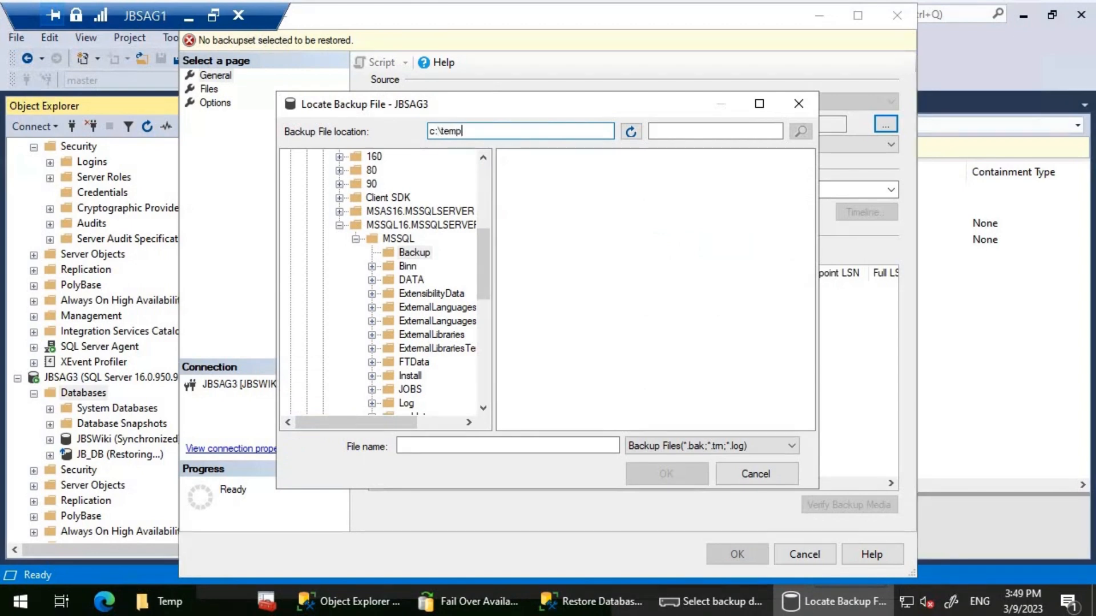
key(Return)
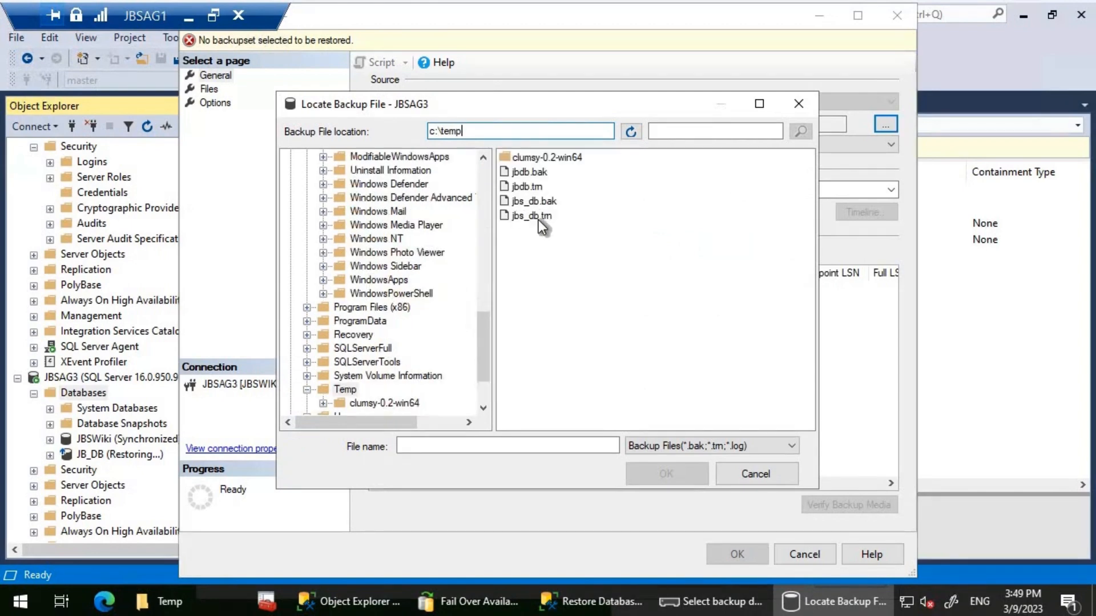
click(535, 202)
ctrl+click(539, 218)
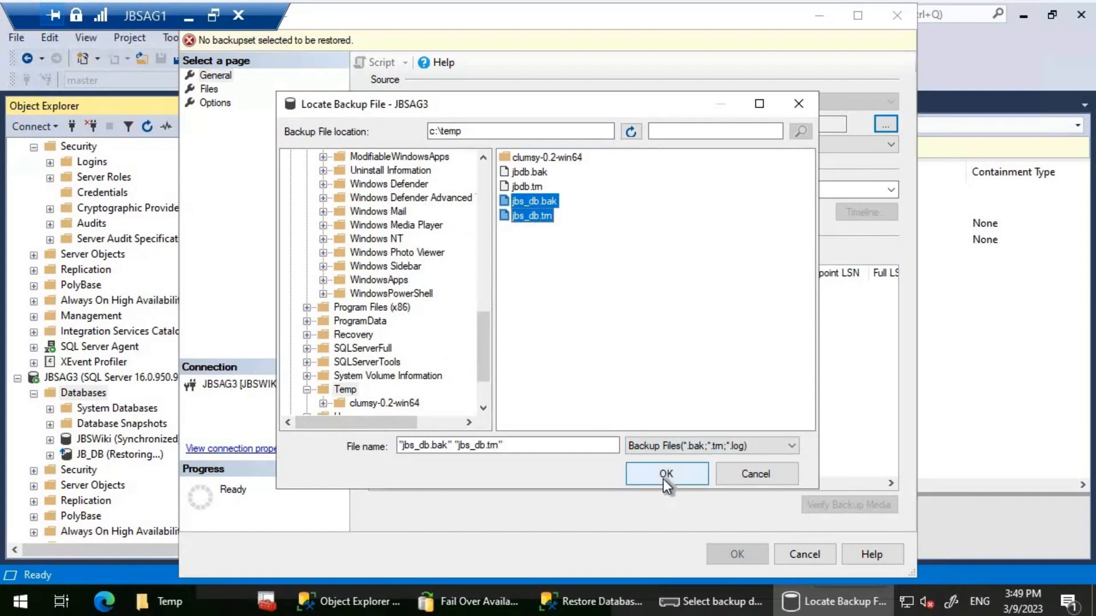
click(663, 477)
click(574, 421)
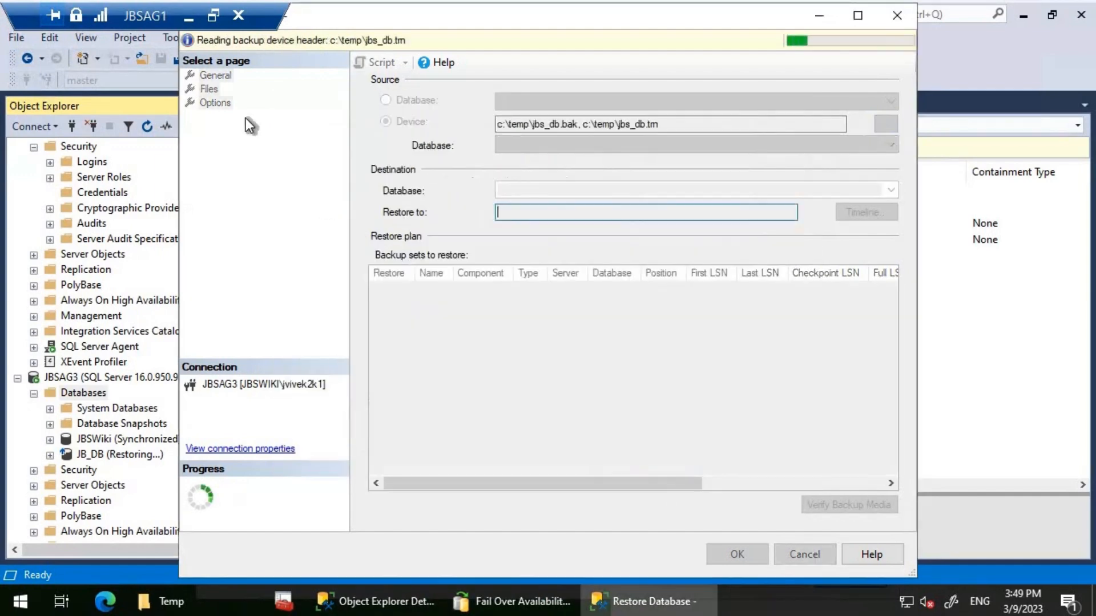
Restore JBS_DB on JBSAG3 with the recovery state RESTORE WITH NORECOVERY
click(214, 103)
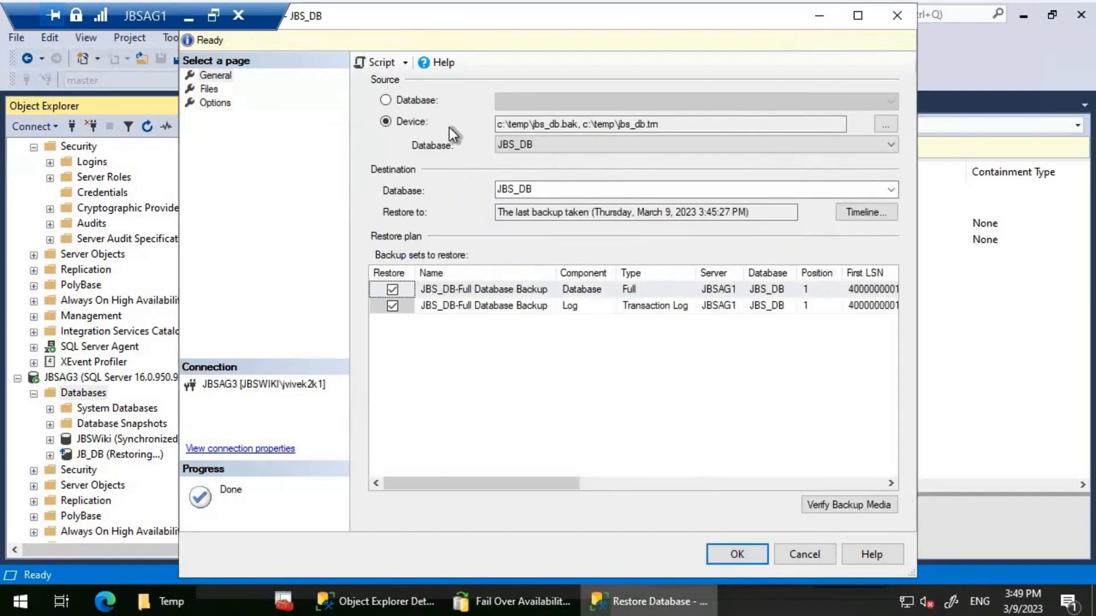
click(584, 163)
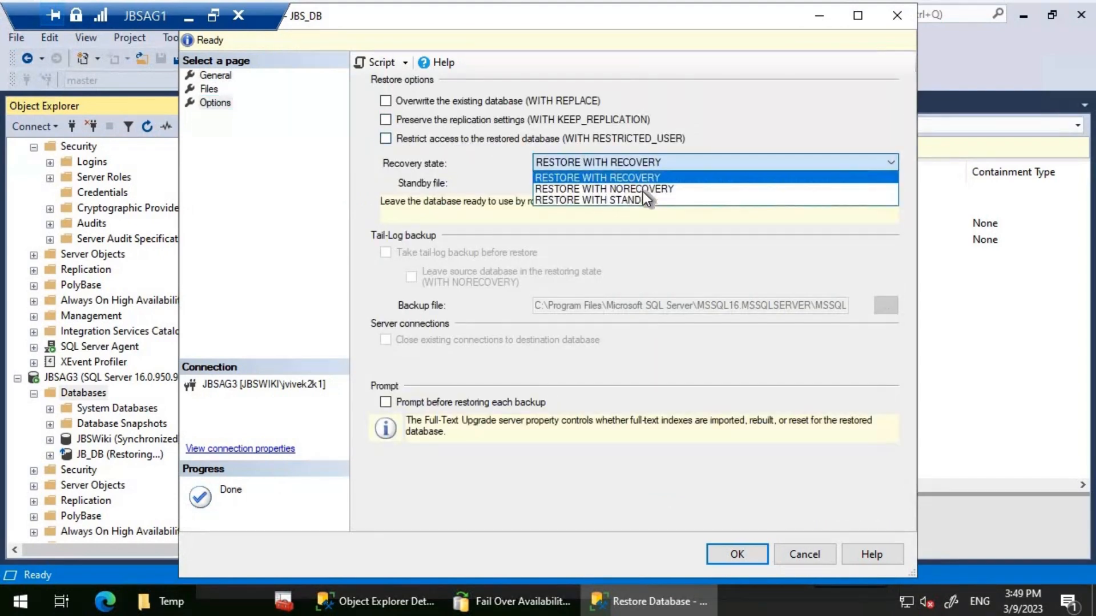
click(639, 189)
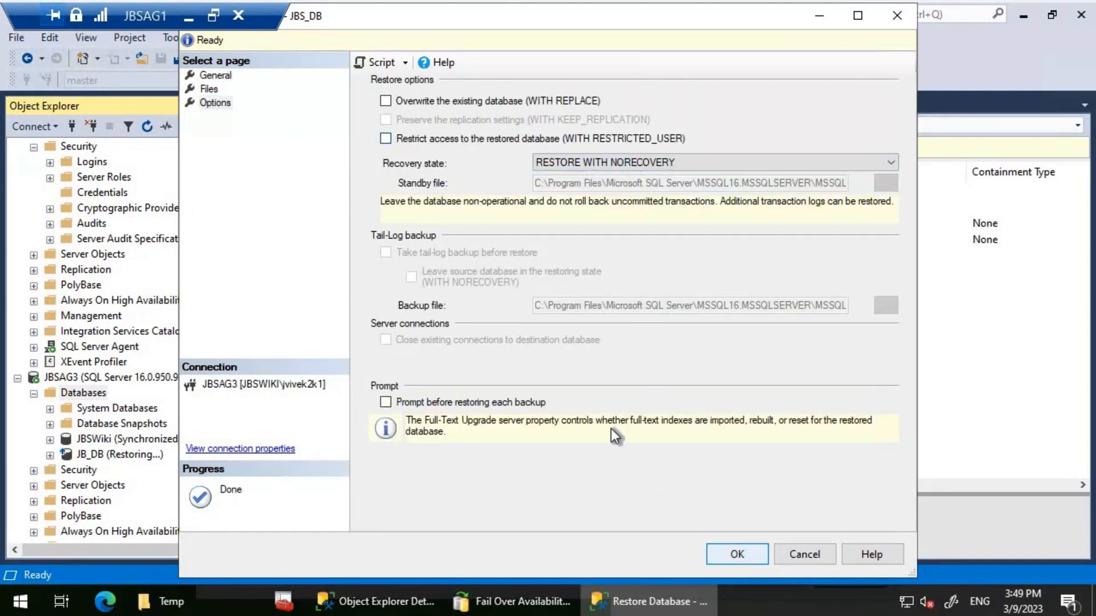
key(Return)
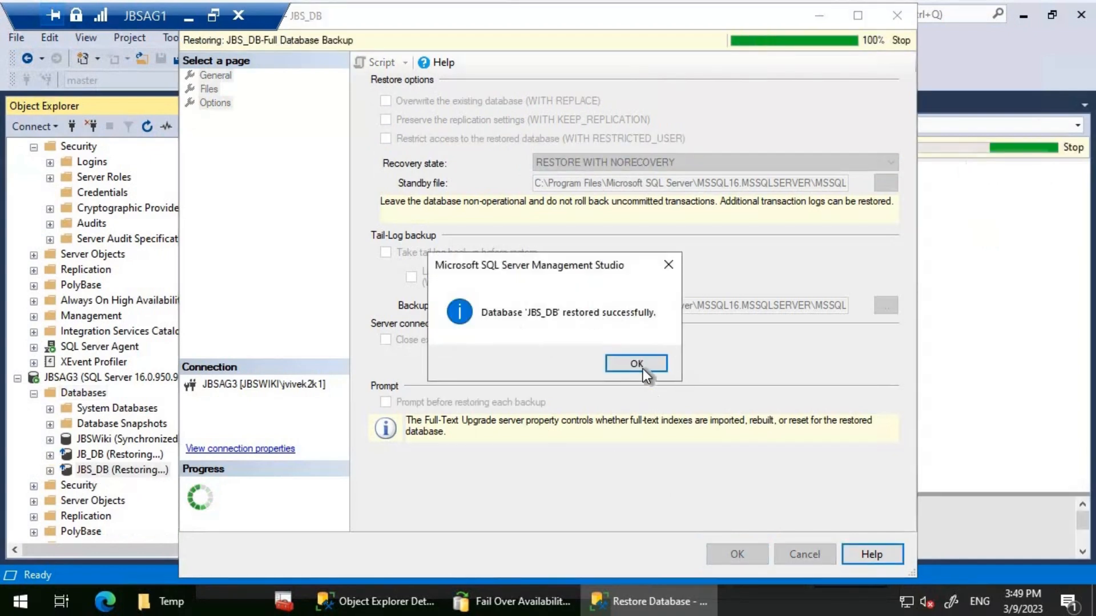
click(655, 371)
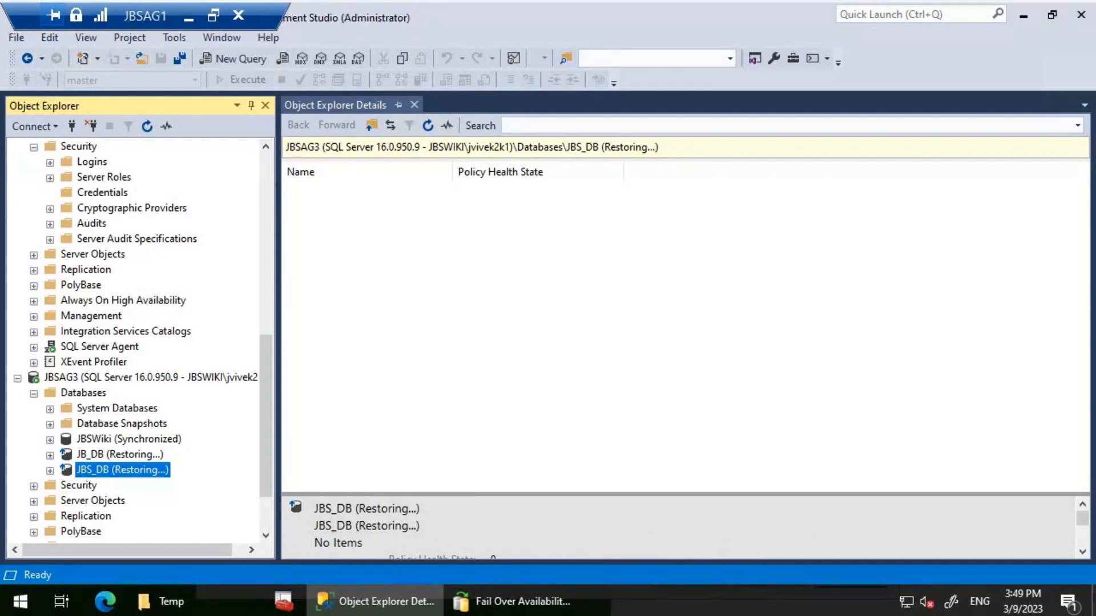
In a new query on JBSAG1, write USE master and ALTER AVAILABILITY GROUP [JBSAG] ADD DATABASE batches for [JB_DB] and [JBS_DB]
click(268, 167)
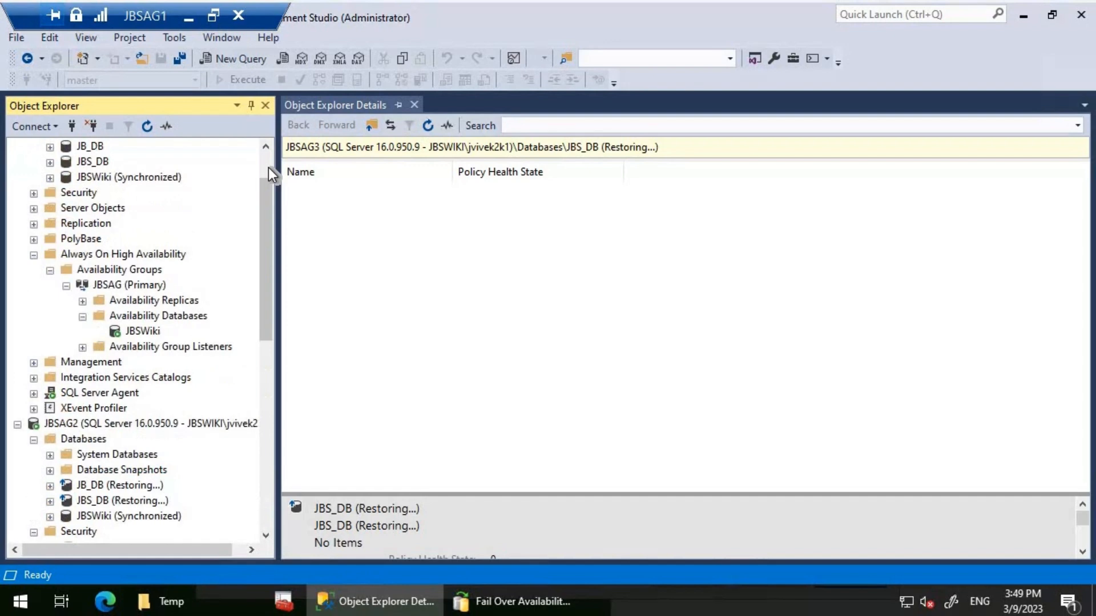
click(269, 167)
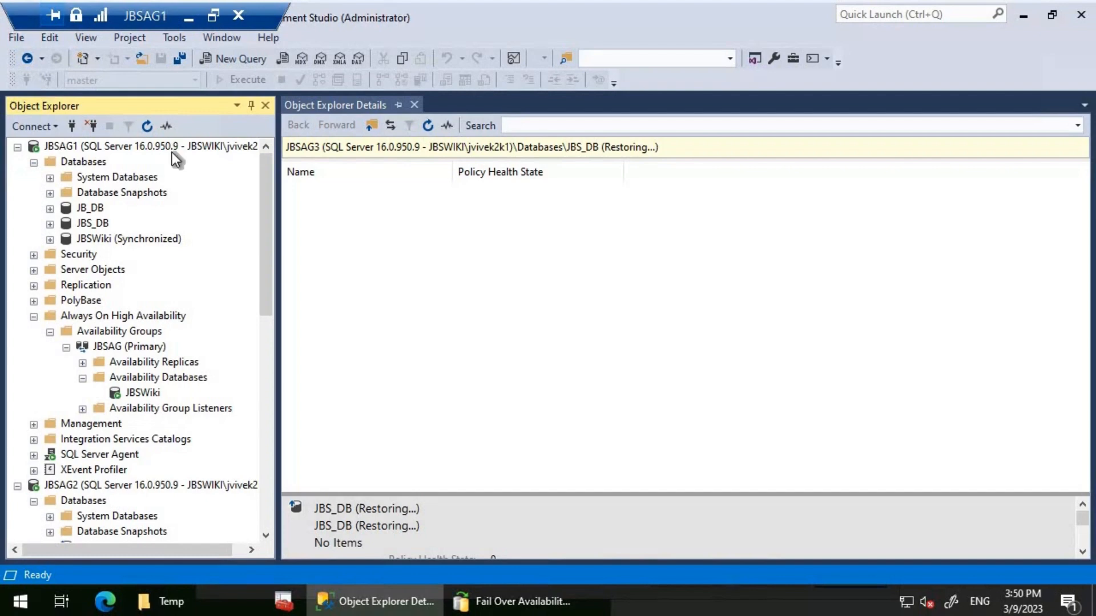
click(173, 150)
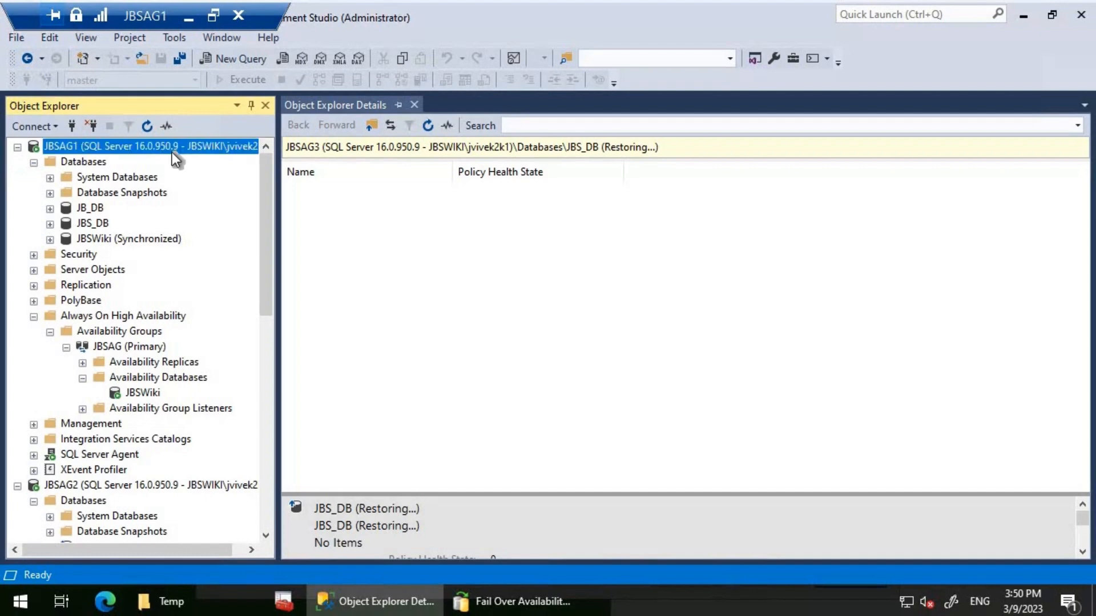
click(232, 58)
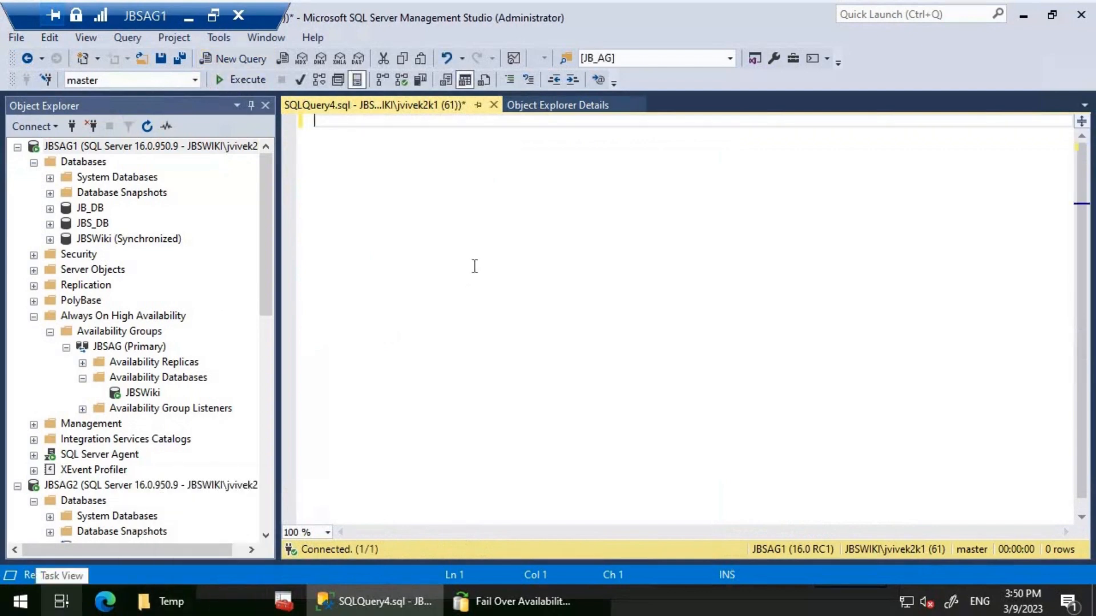
text(USE master GO ALTER AVAILABILITY GROUP [JBSAG] ADD DATABASE [JB_DB]  USE master GO ALTER AVAILABILITY GROUP [JBSAG] ADD DATABASE [JBS_DB])
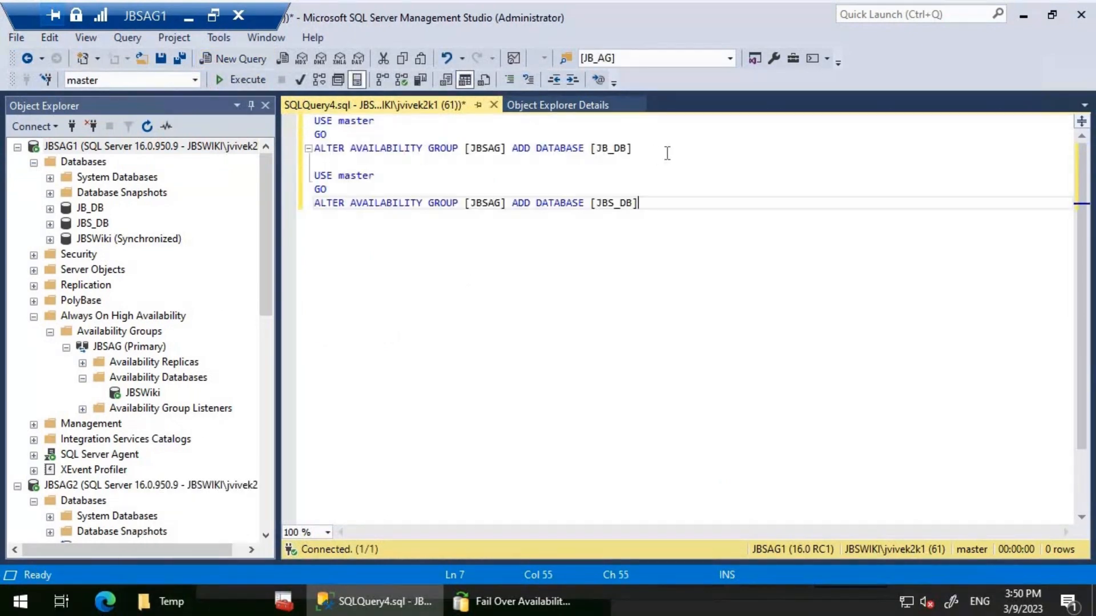
Execute the ADD DATABASE batch for JB_DB and then the one for JBS_DB on JBSAG1
drag(634, 148, 307, 121)
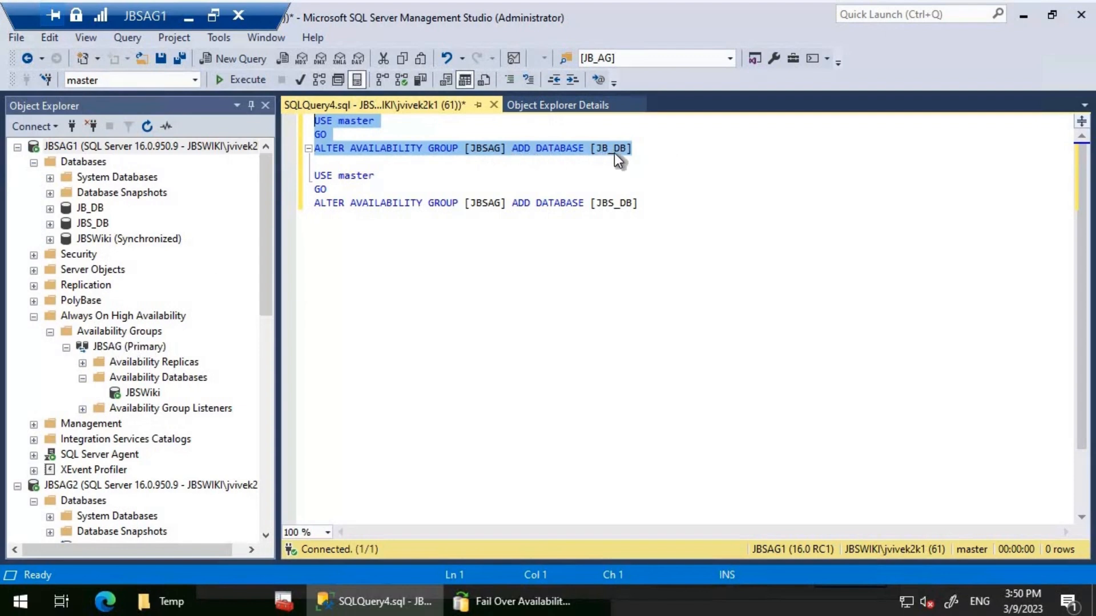
click(227, 76)
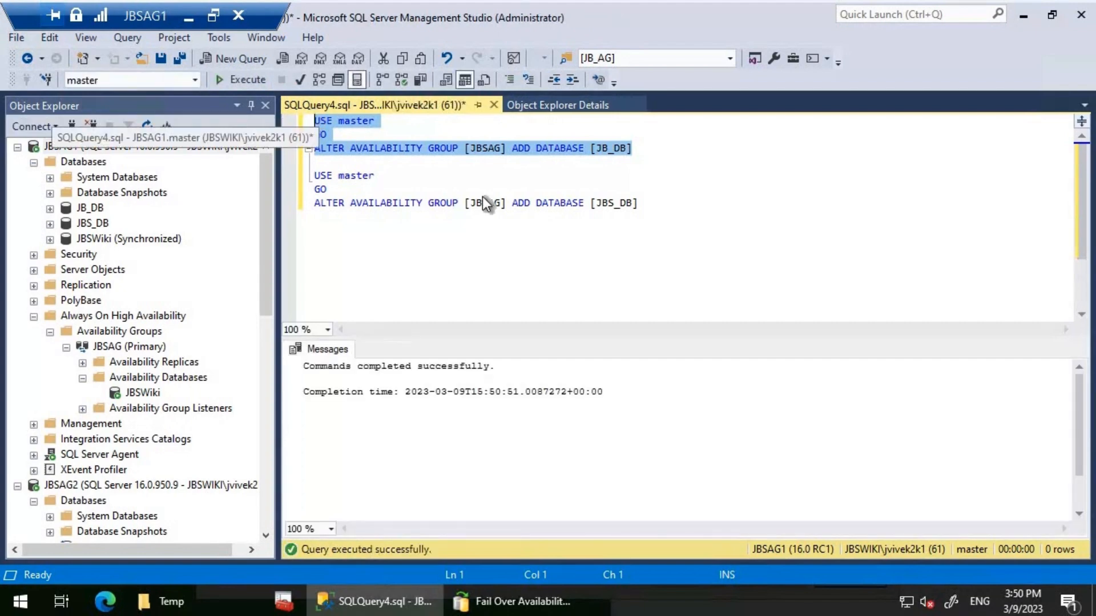
drag(638, 203, 314, 162)
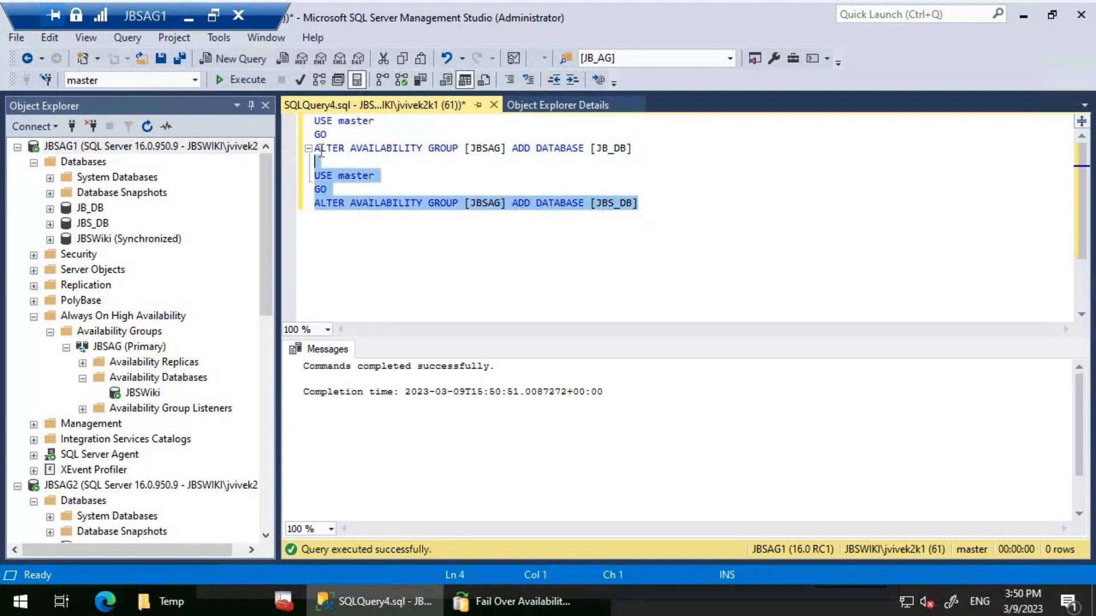
click(247, 80)
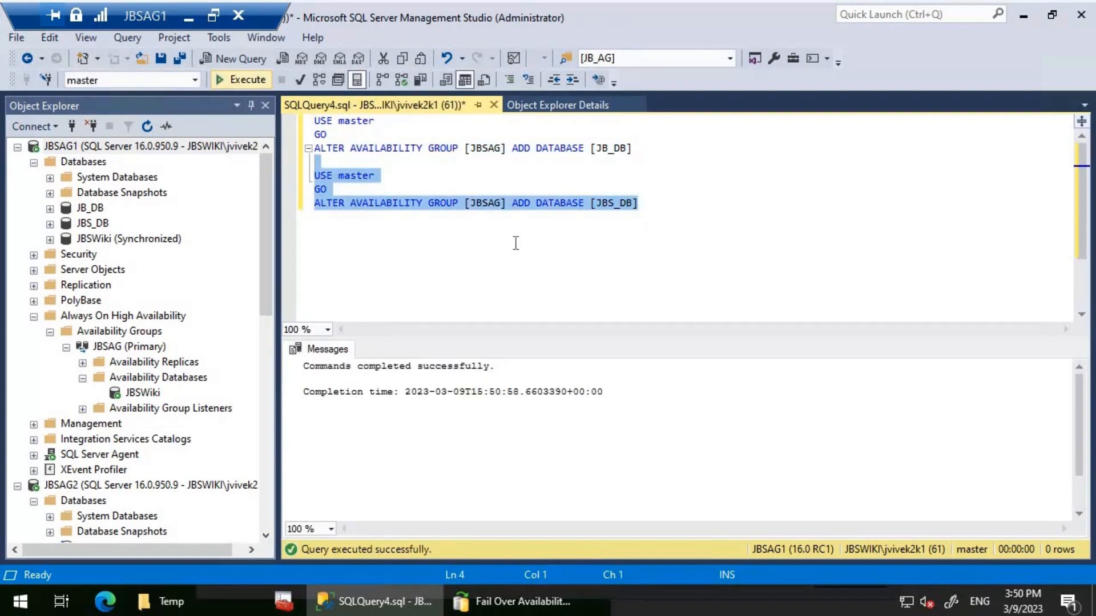
Refresh JBSAG's Availability Databases and the Databases folder on JBSAG1 to check JB_DB and JBS_DB
right_click(139, 379)
click(194, 461)
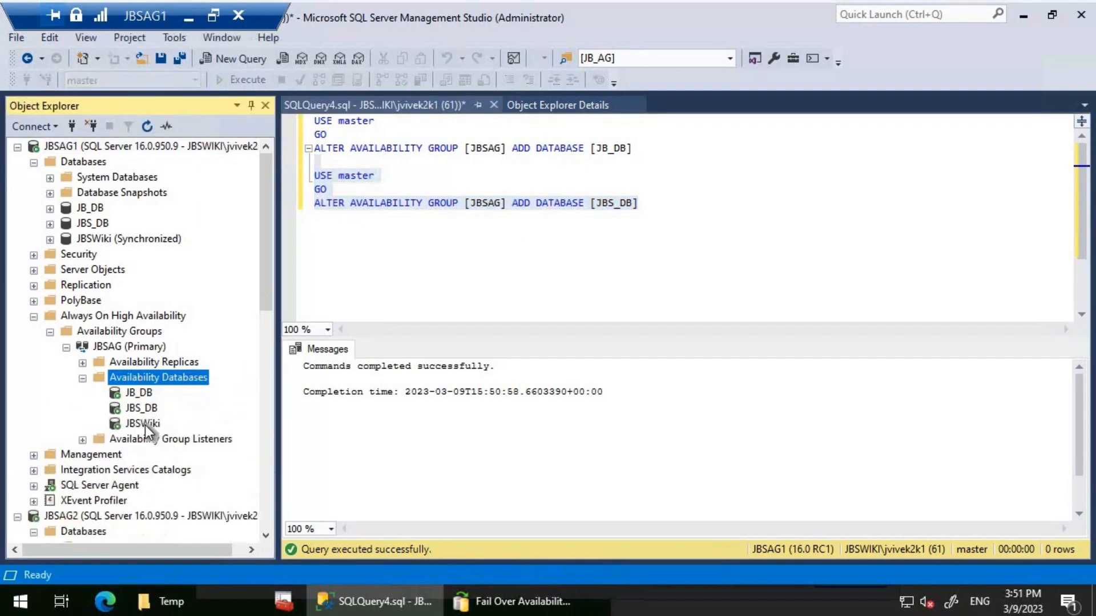
right_click(94, 160)
click(156, 369)
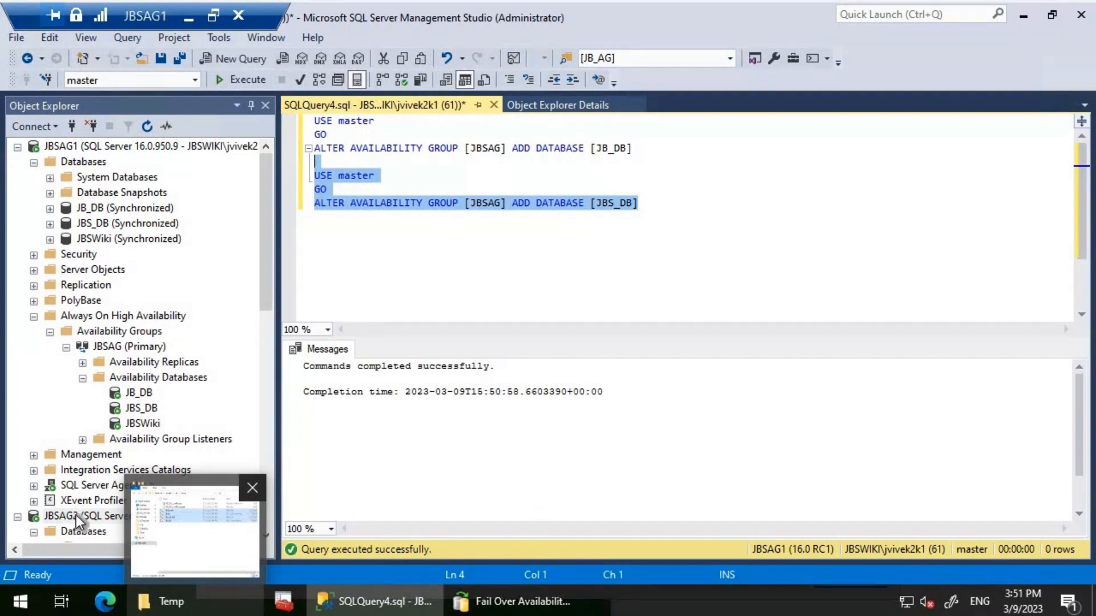
In a new query on JBSAG2, write USE master and ALTER DATABASE ... SET HADR AVAILABILITY GROUP = [JBSAG] batches for [JB_DB] and [JBS_DB]
click(76, 515)
click(235, 59)
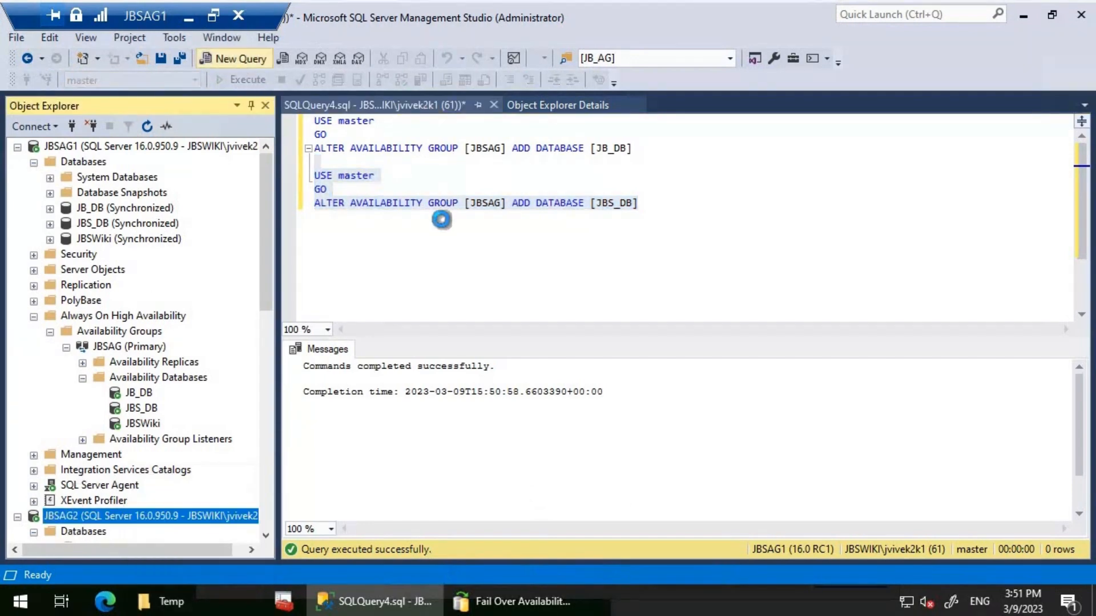
text(USE master GO ALTER DATABASE [JB_DB] SET HADR AVAILABILITY GROUP = [JBSAG];  USE master GO ALTER DATABASE [JBS_DB] SET HADR AVAILABILITY GROUP = [JBSAG];)
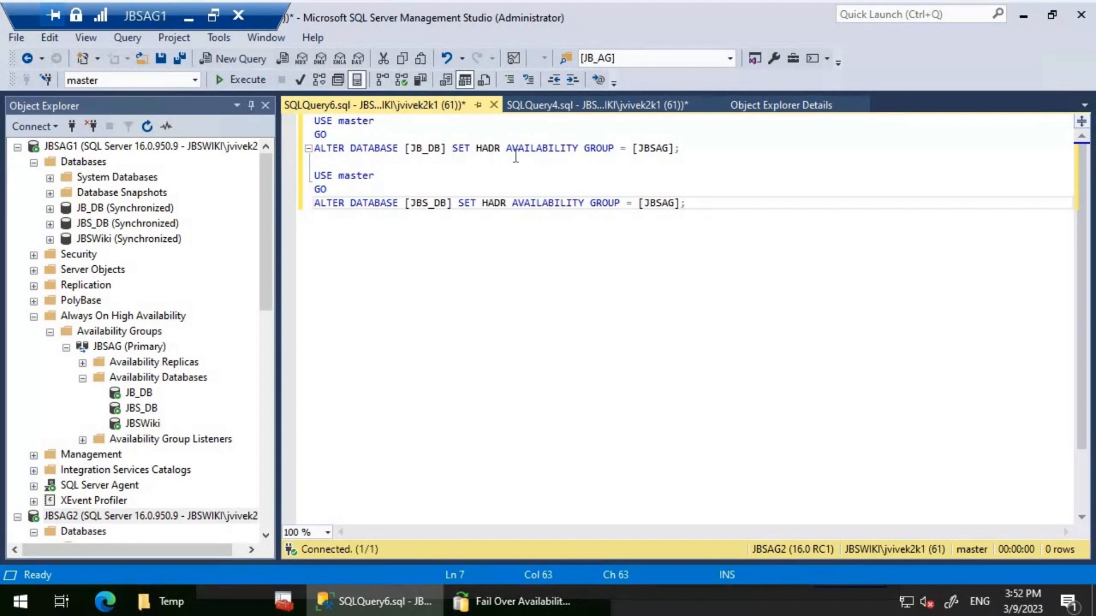
Execute the SET HADR batches on JBSAG2 one at a time, first for JB_DB and then for JBS_DB
drag(701, 150, 242, 88)
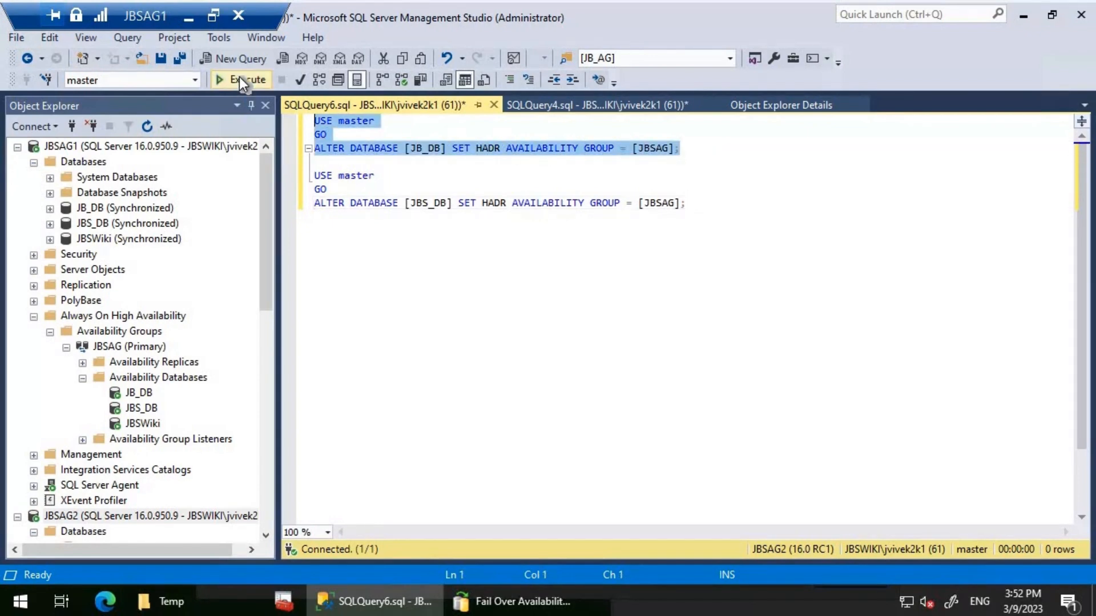
click(238, 77)
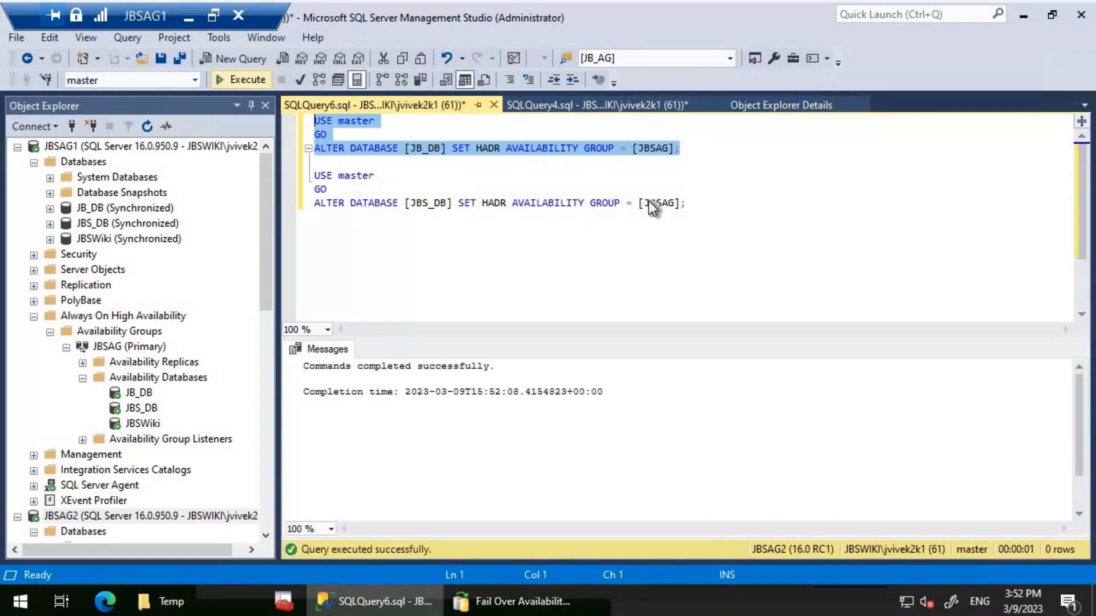
drag(717, 200, 314, 176)
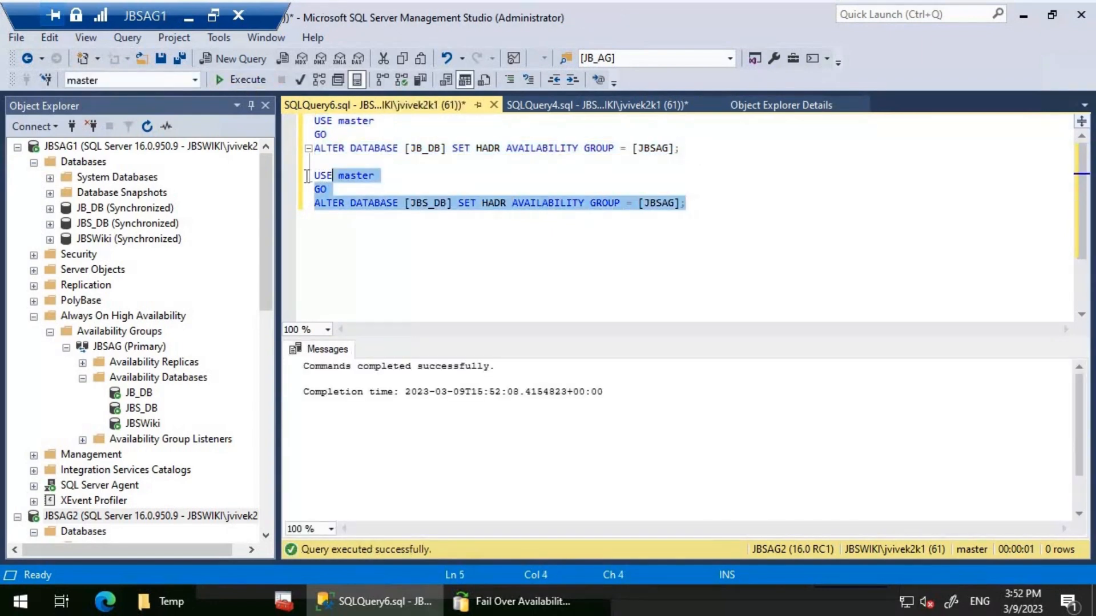
click(227, 86)
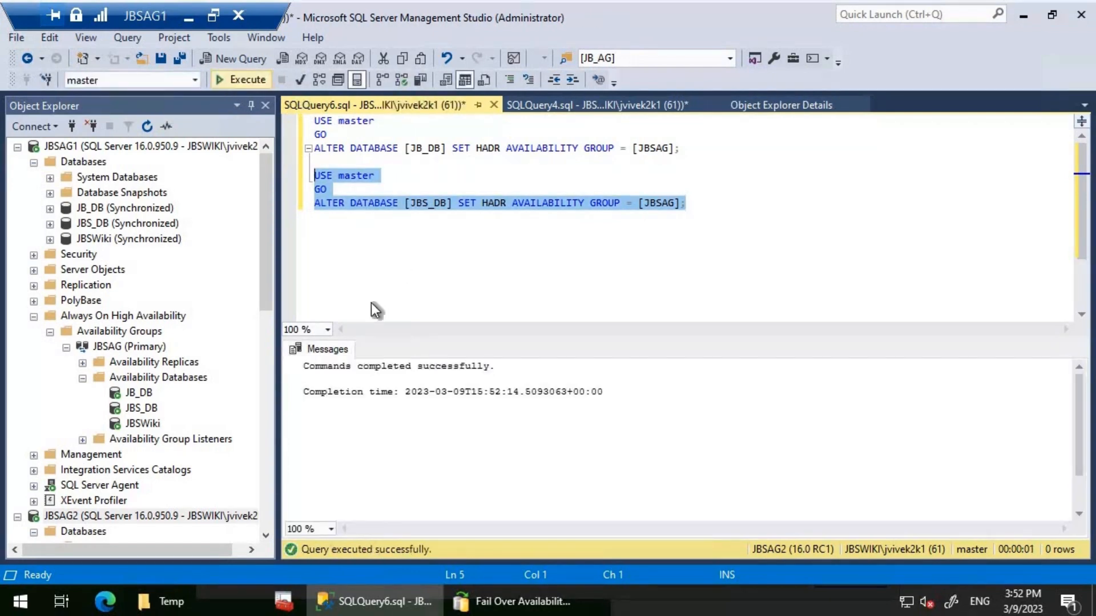
Refresh JBSAG2 and expand its Databases and JBSAG's Availability Databases to check the state of JB_DB and JBS_DB
click(18, 147)
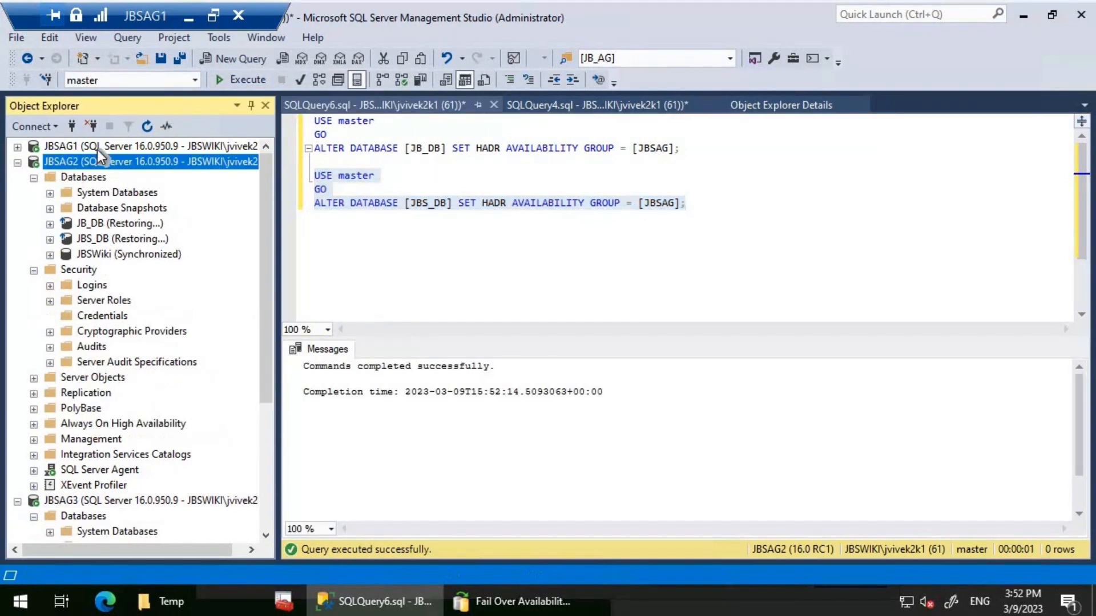
click(148, 126)
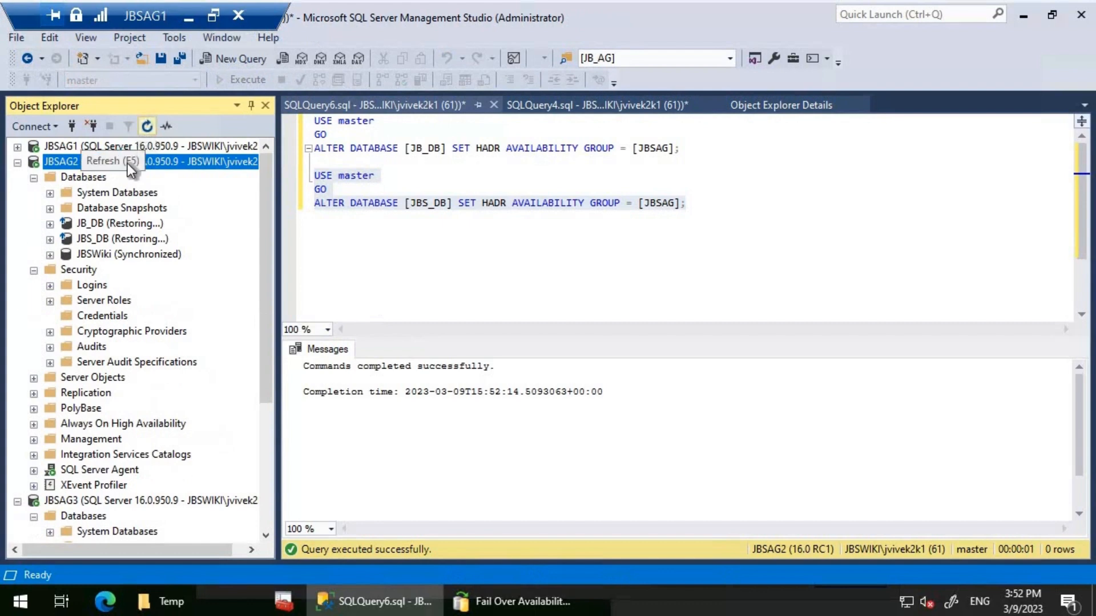
click(34, 177)
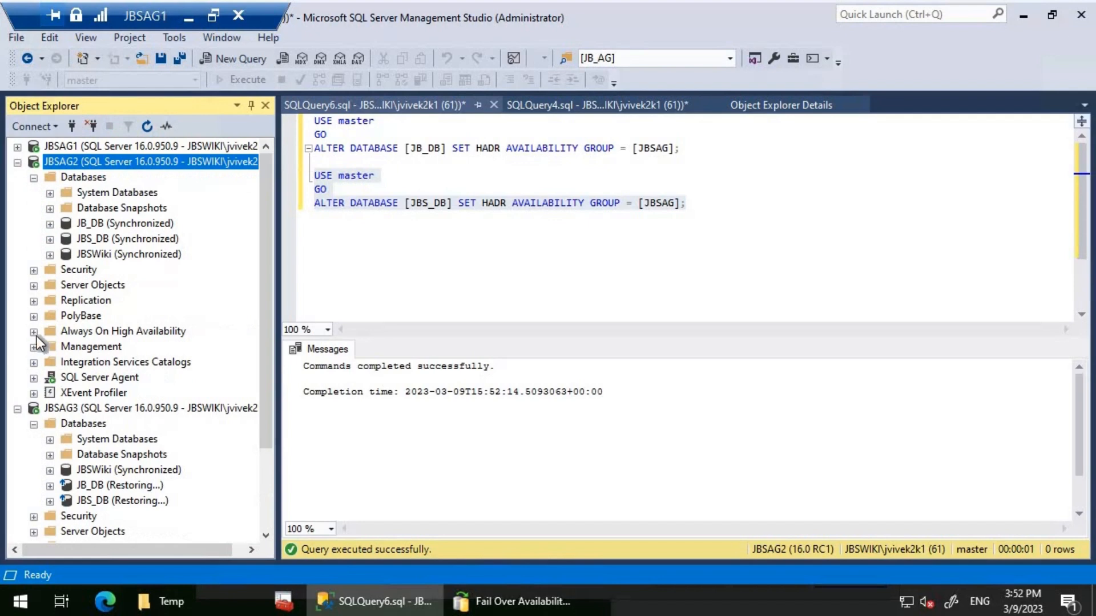
click(34, 332)
click(50, 348)
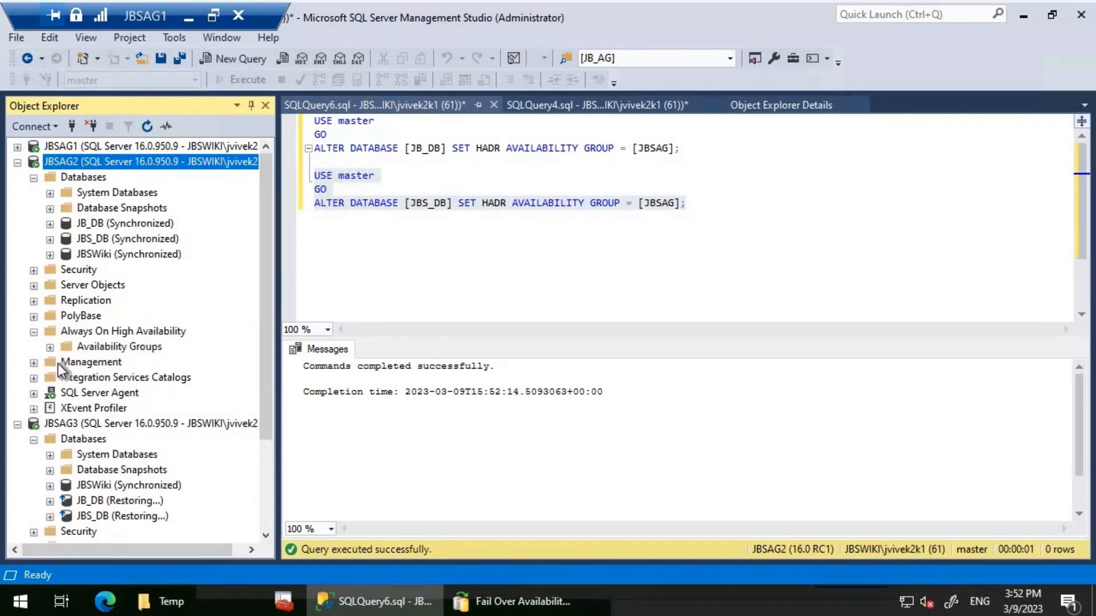
click(66, 363)
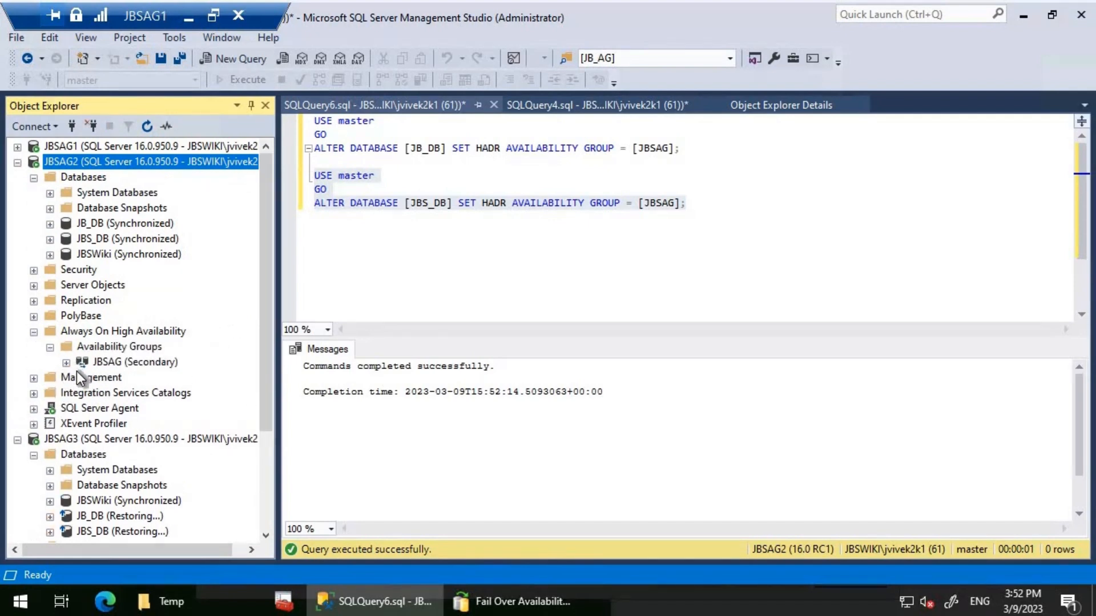
click(82, 394)
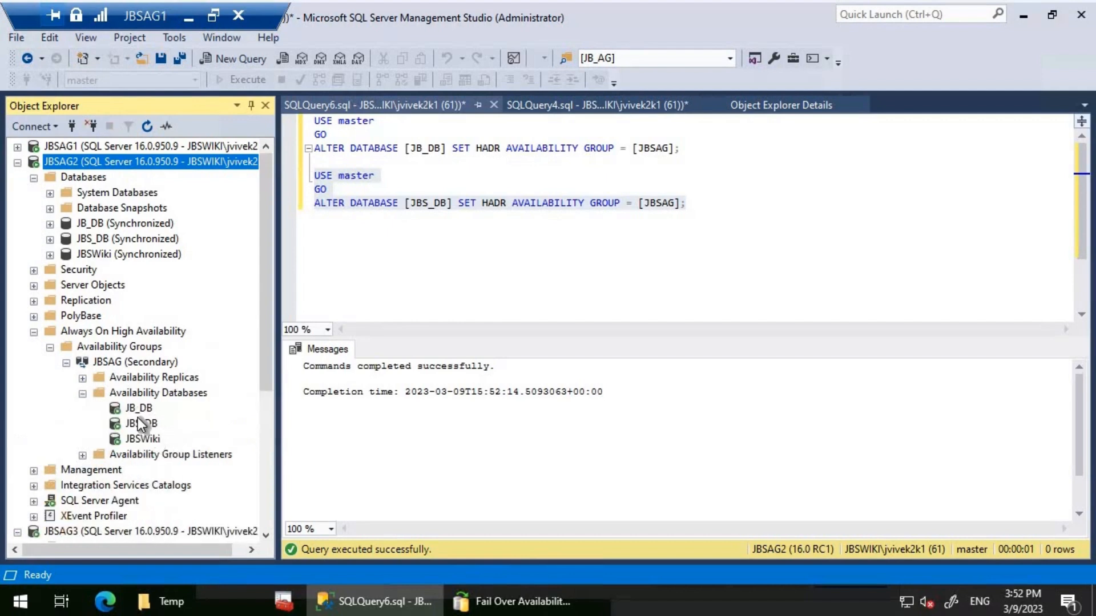
Change the SET HADR query's connection to server JBSAG3
right_click(511, 276)
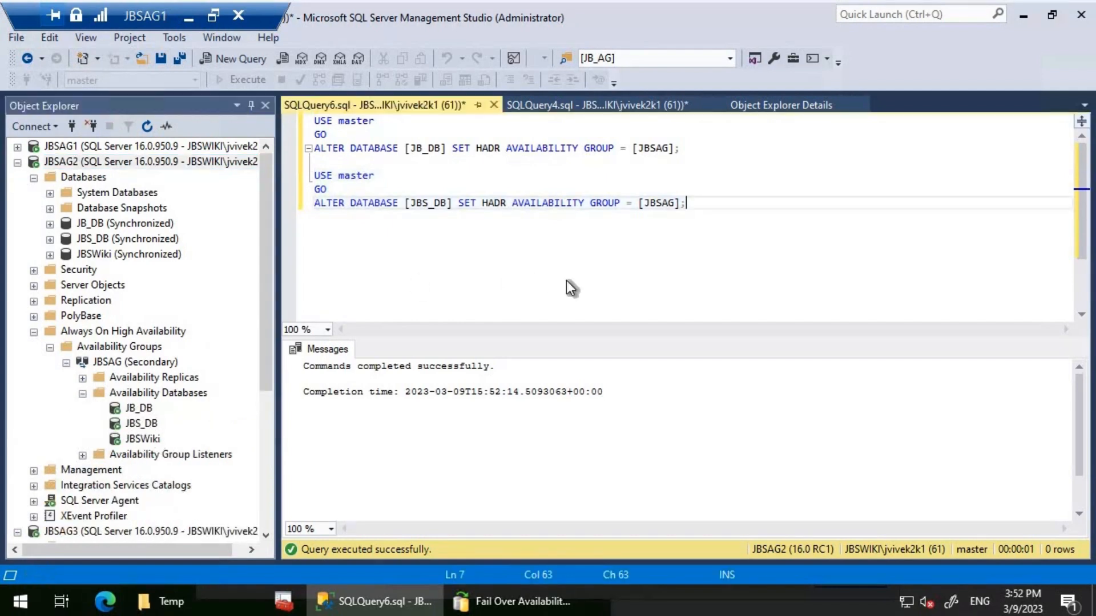
mouse_move(624, 312)
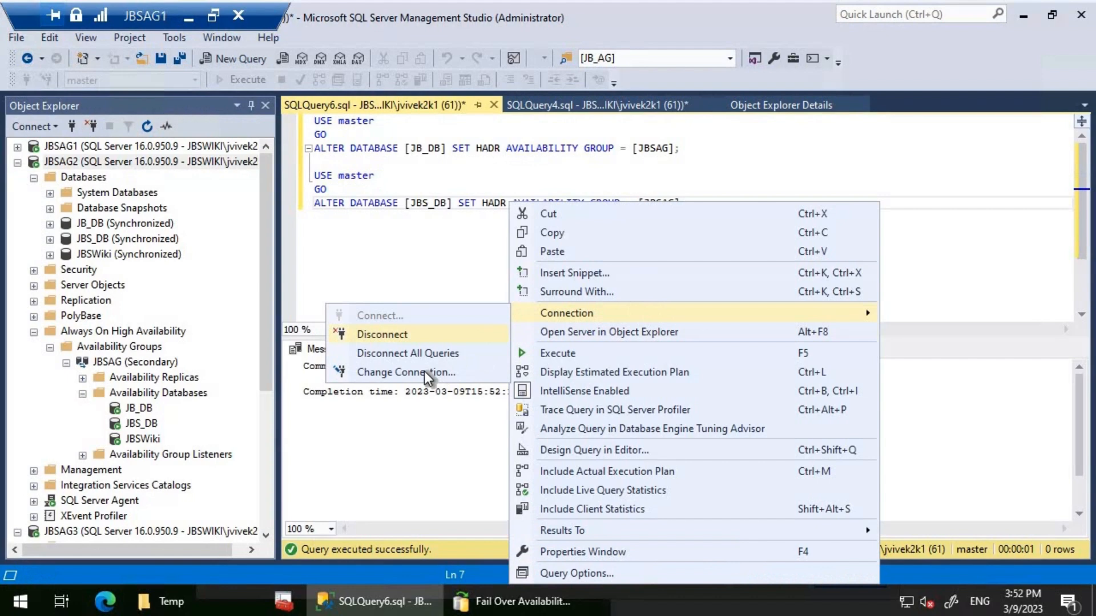
click(424, 371)
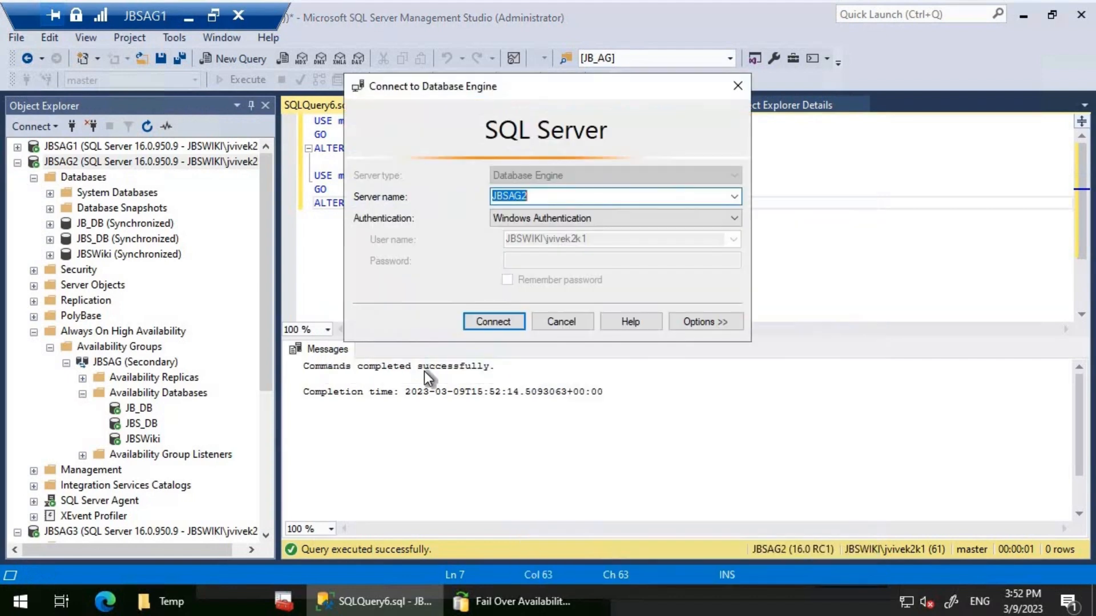
key(End)
key(BackSpace)
text(3)
key(Return)
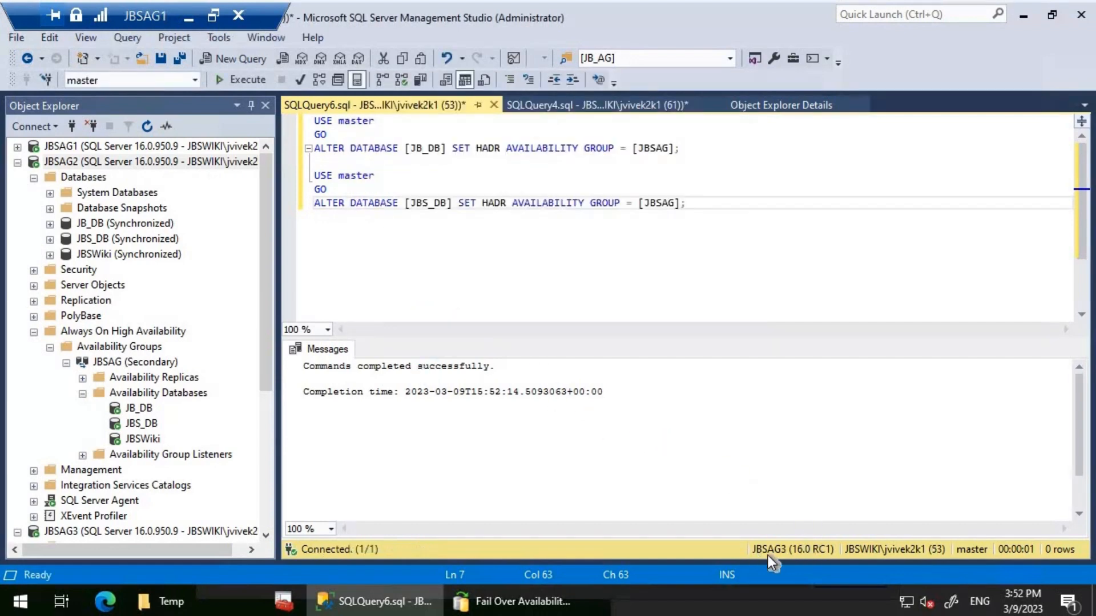
Join JB_DB and JBS_DB to JBSAG on JBSAG3 by executing each SET HADR batch separately
drag(681, 148, 217, 77)
key(F5)
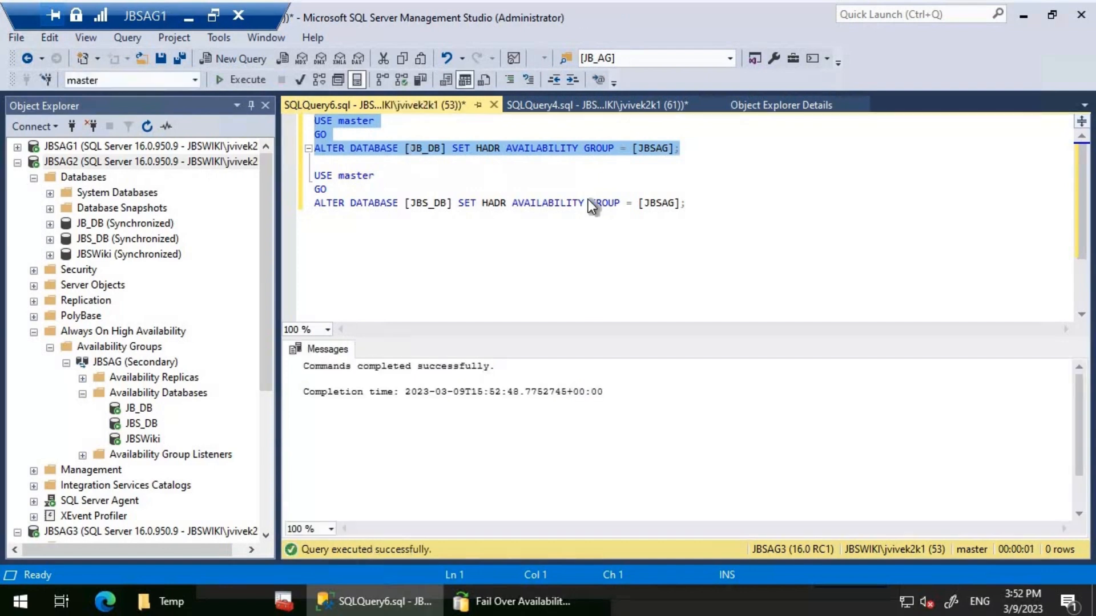
drag(684, 203, 314, 174)
click(238, 86)
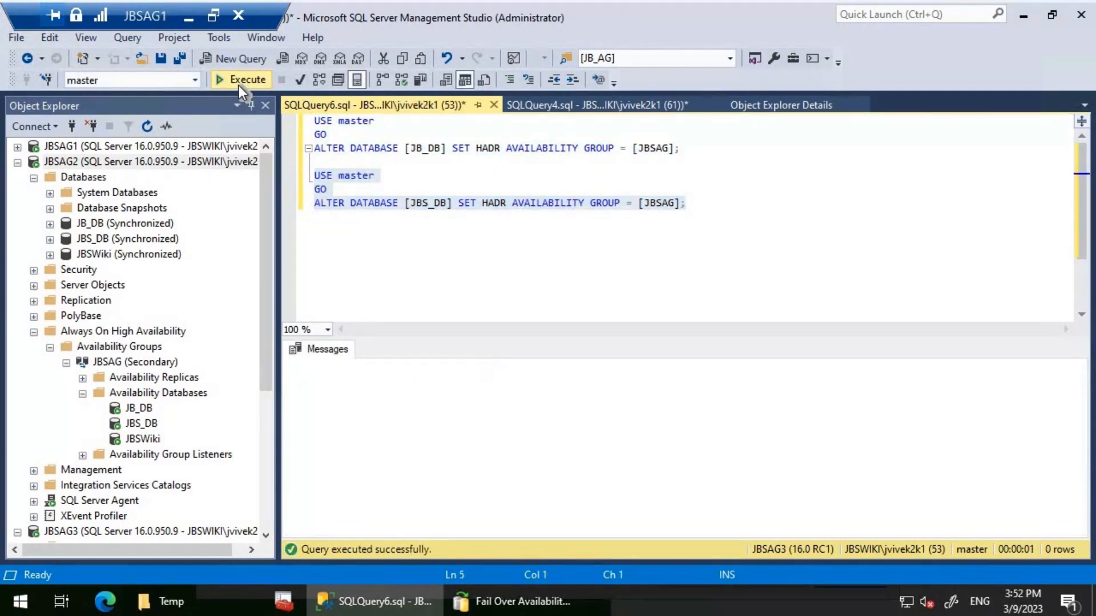
Refresh JBSAG3 and expand its Databases and JBSAG's Availability Databases to check the state of JB_DB and JBS_DB
click(18, 162)
click(96, 178)
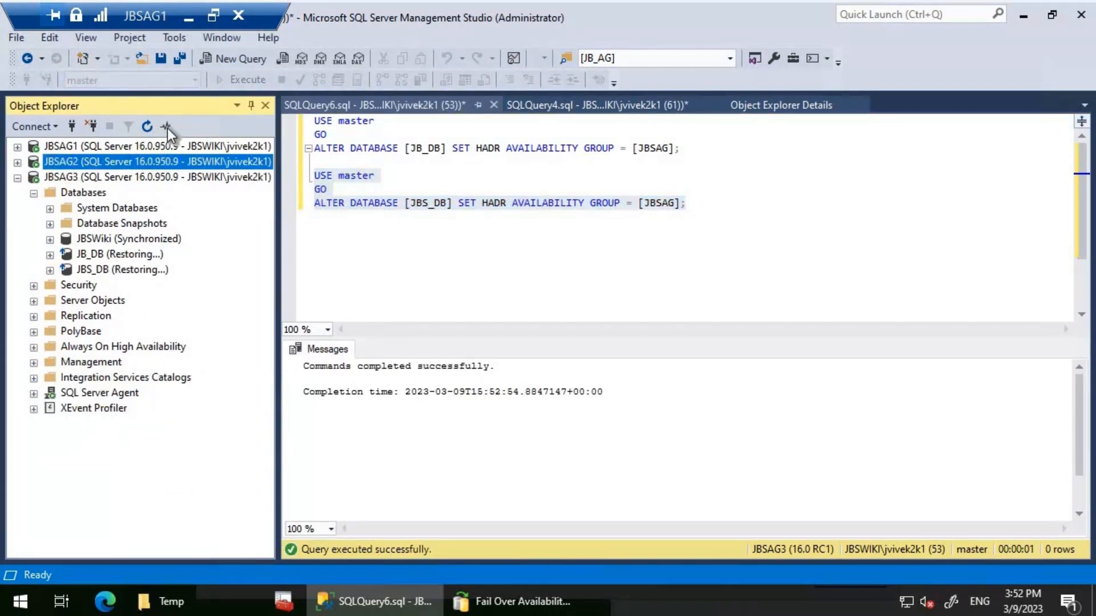
click(147, 127)
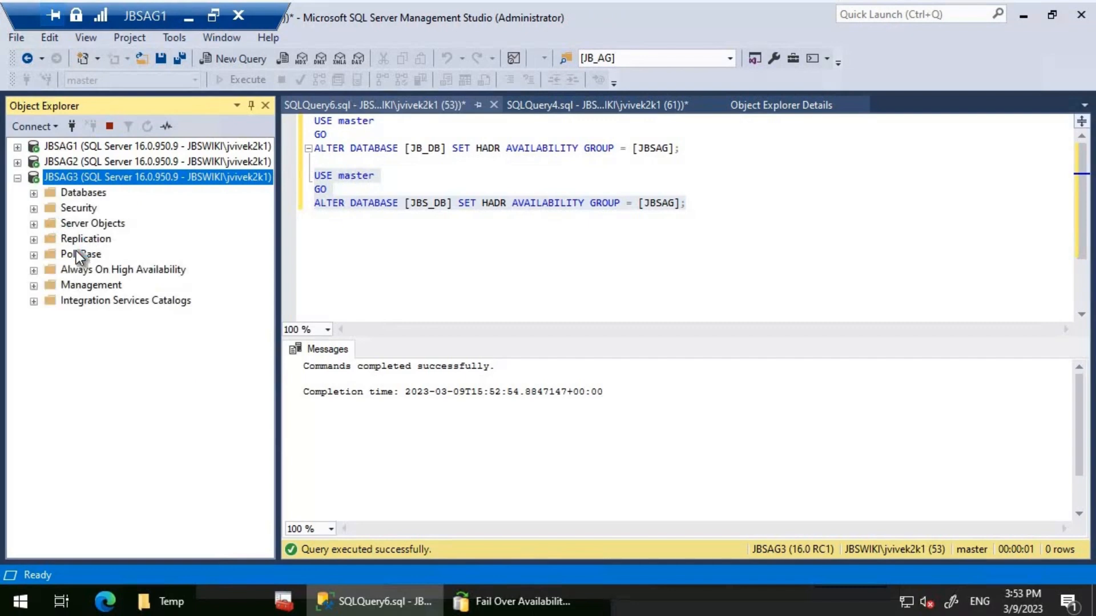
click(34, 193)
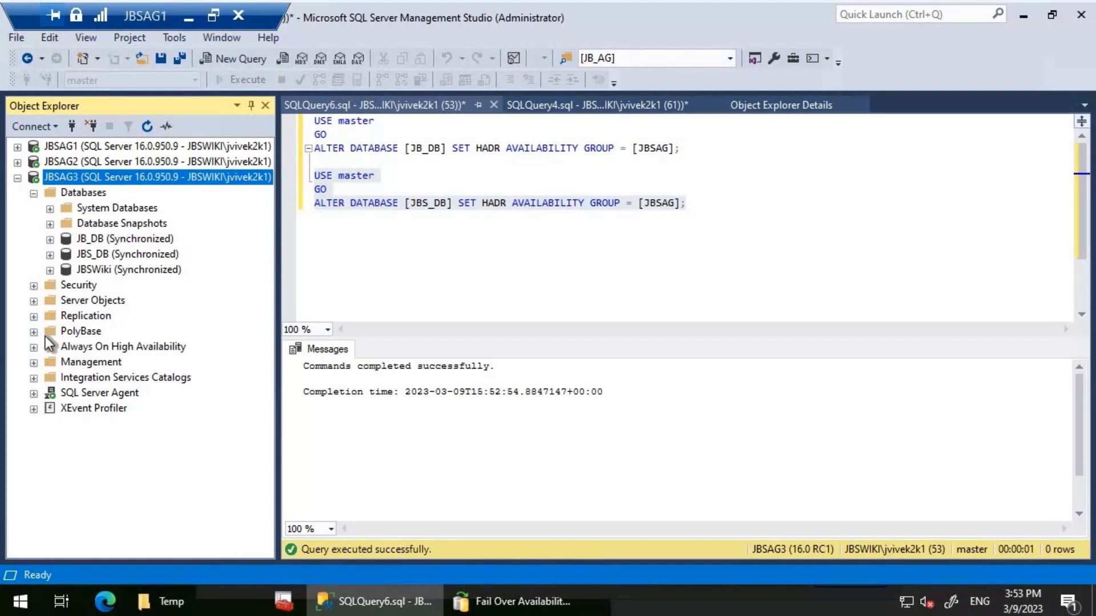
click(35, 349)
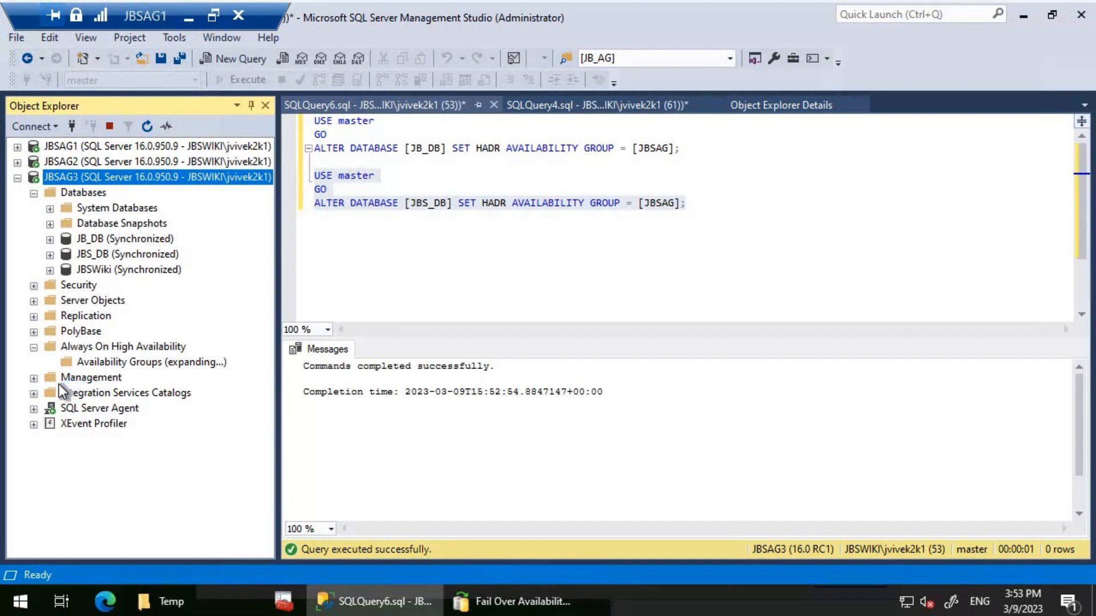
click(66, 379)
click(83, 409)
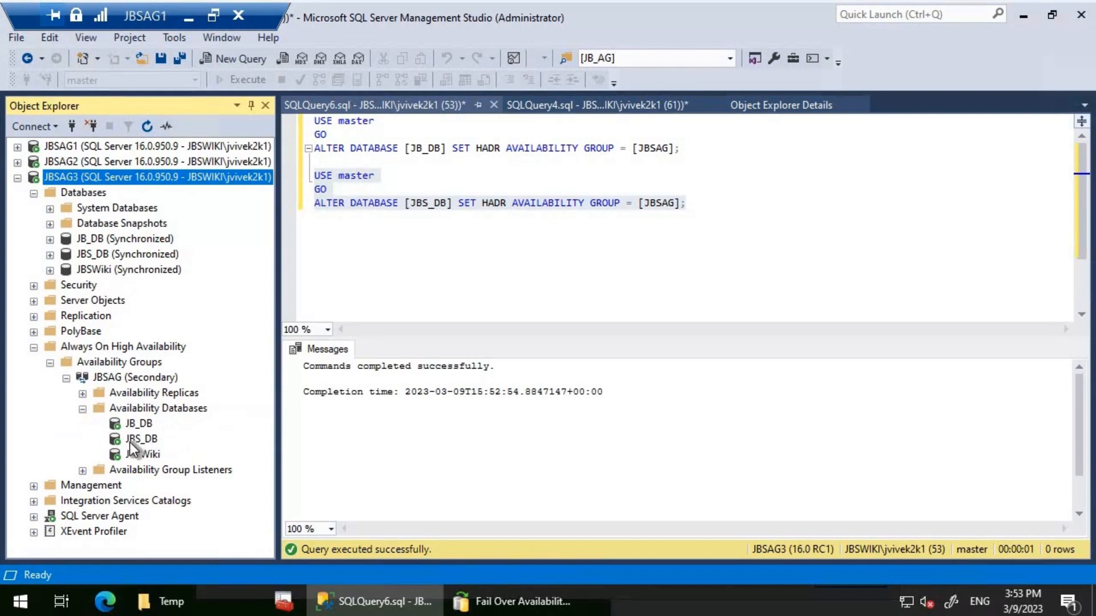
Show the dashboard of availability group JBSAG on JBSAG1 and review the database synchronization on all replicas
click(18, 177)
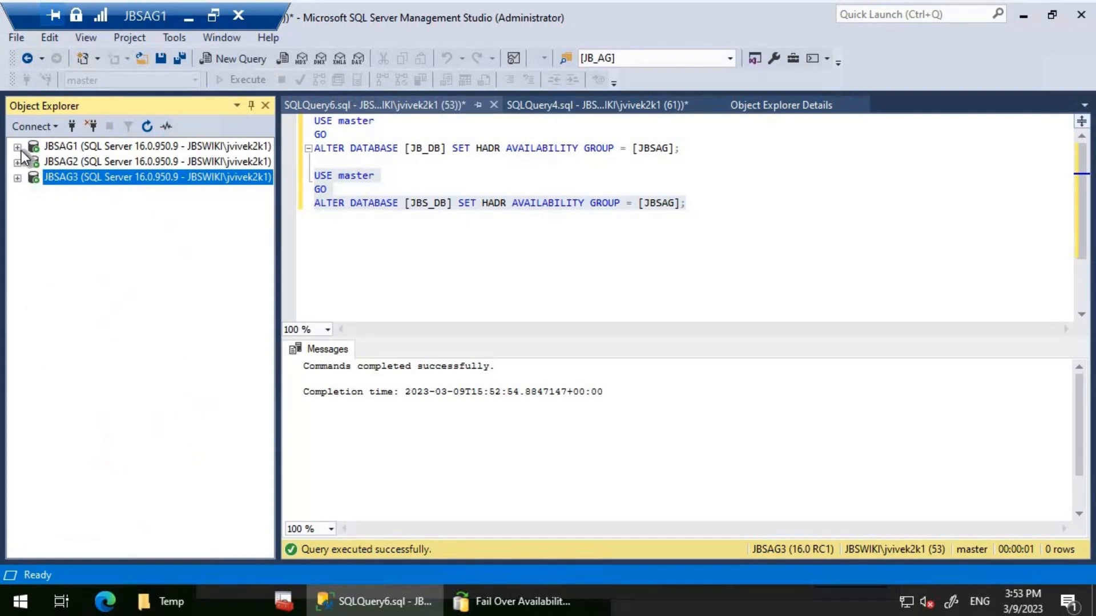
double_click(66, 145)
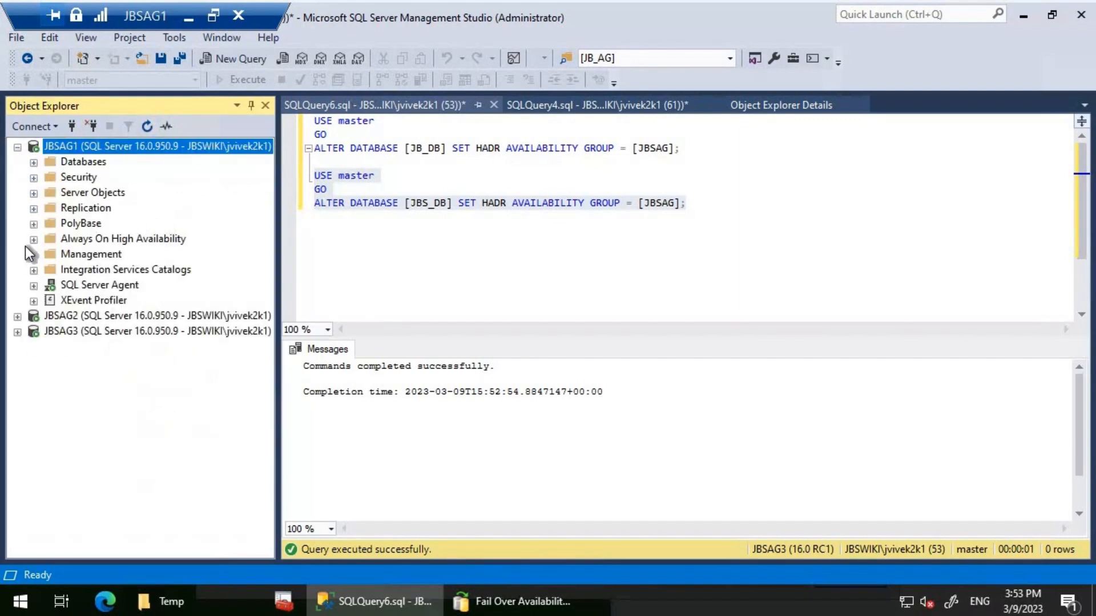
click(34, 239)
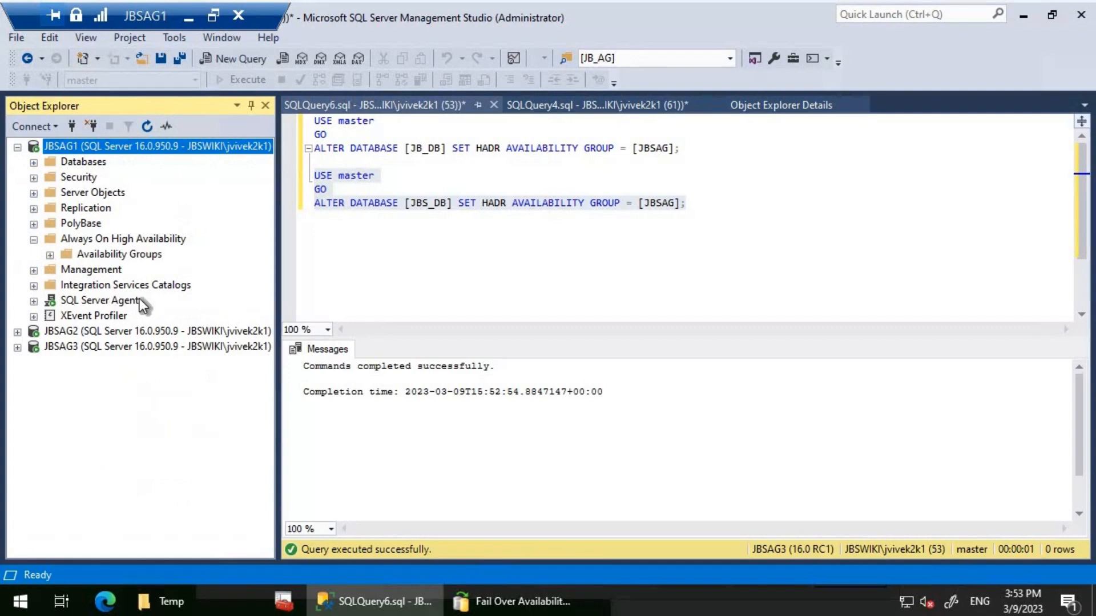
right_click(116, 268)
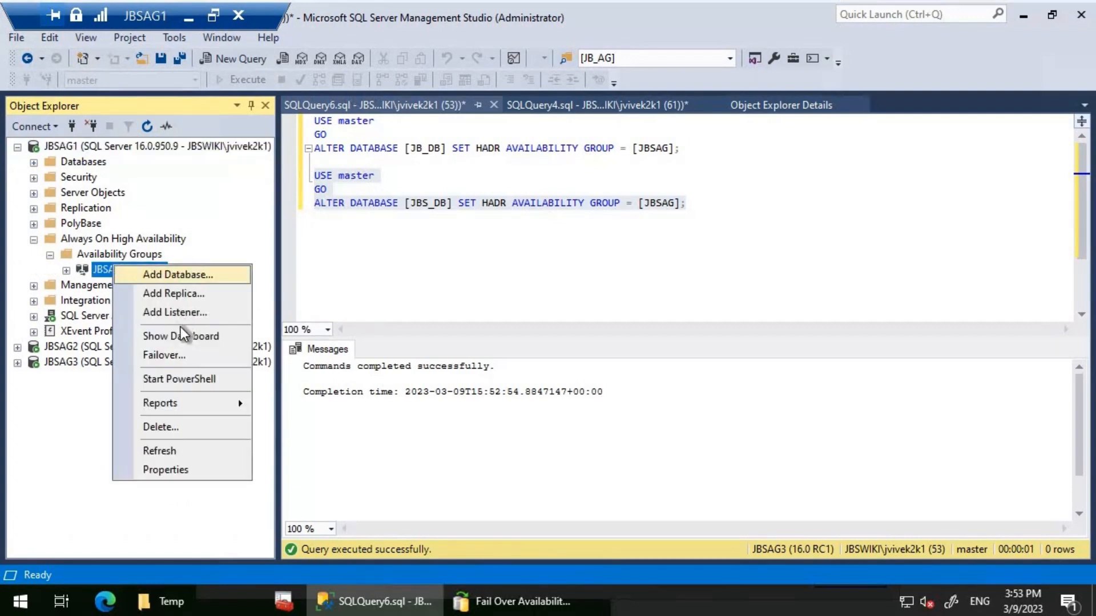
key(Escape)
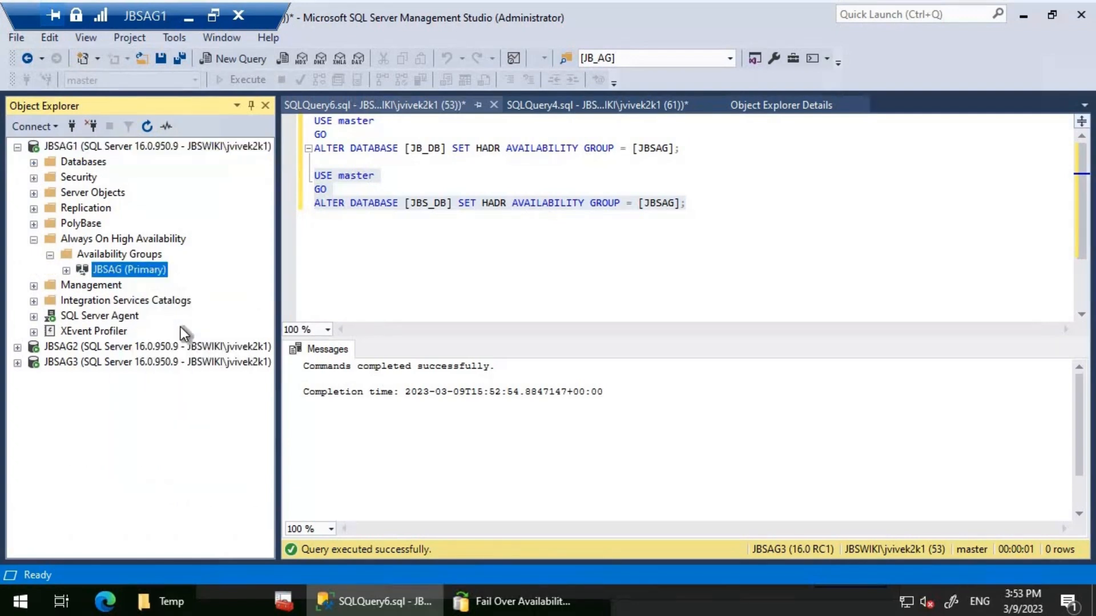
right_click(157, 272)
click(227, 341)
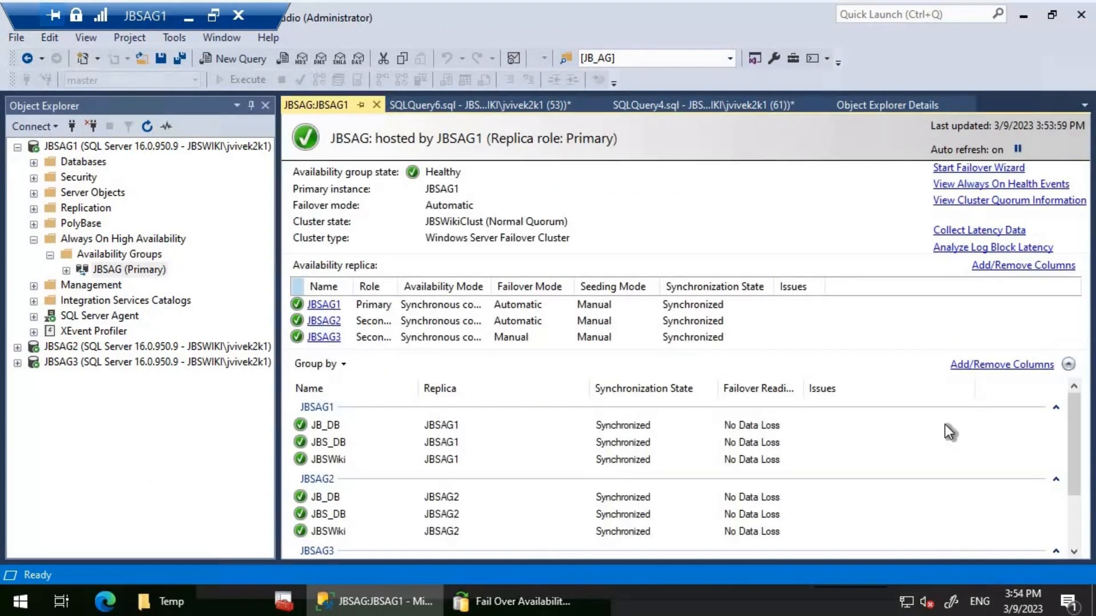
scroll(1009, 429, down, 2)
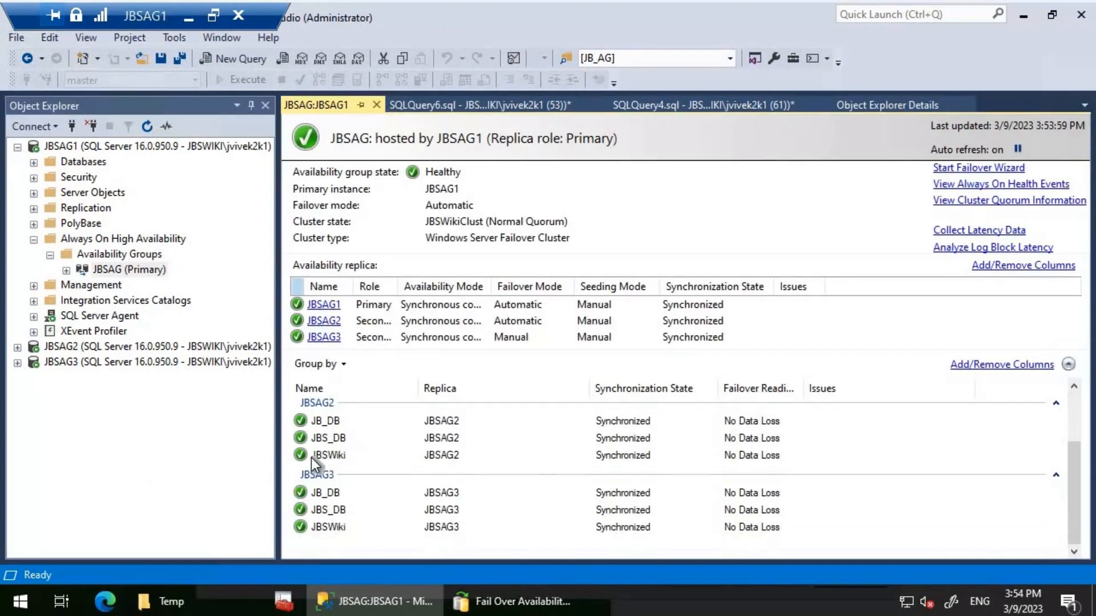
scroll(359, 503, up, 1)
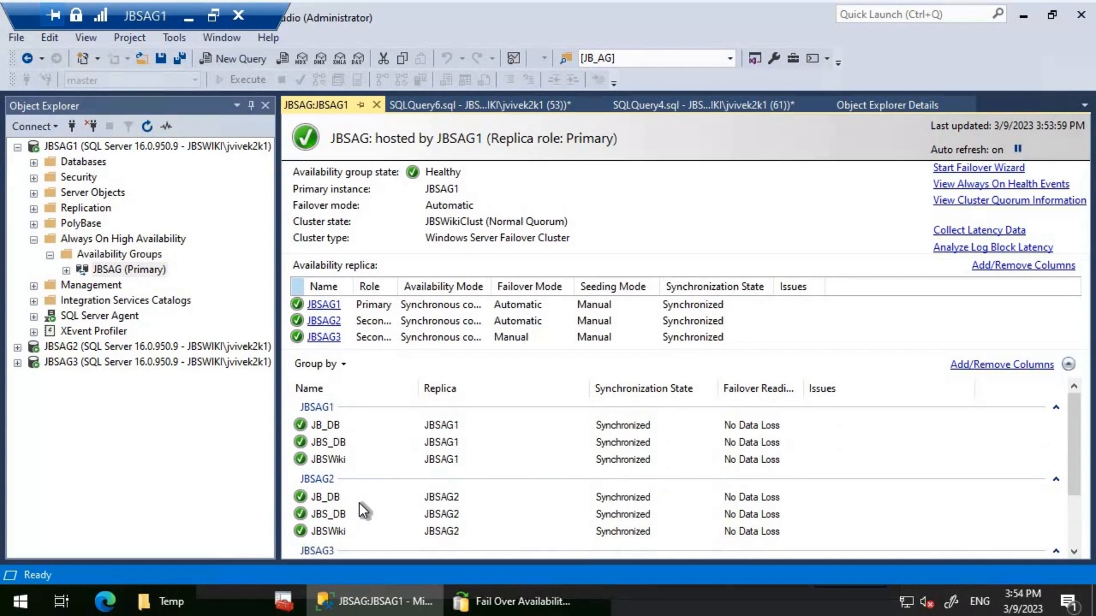